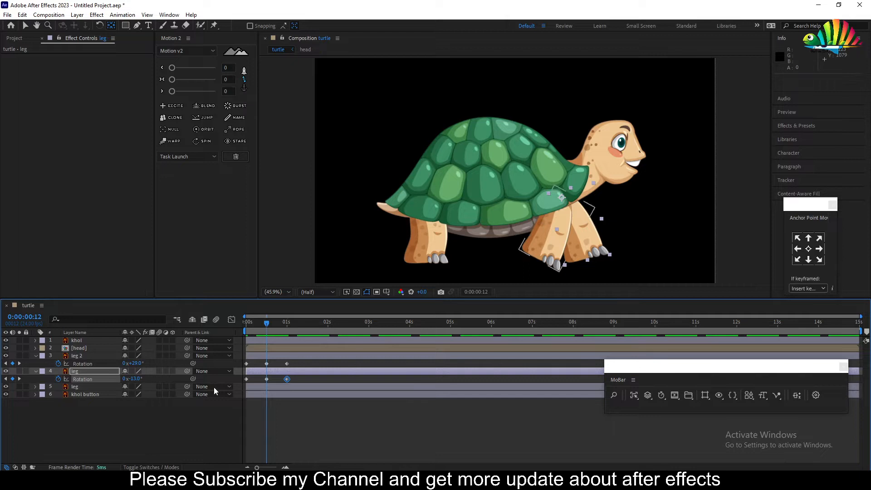
# Step: At 0:00:00:12, set leg 2's rotation to -14° and the layer 4 leg's rotation to +40°
pyautogui.click(176, 423)
pyautogui.moveTo(138, 366); pyautogui.dragTo(164, 381)
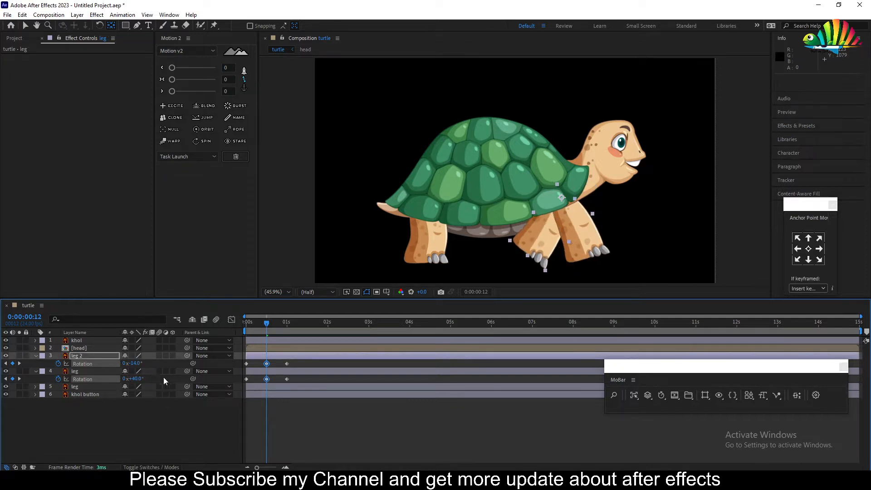
# Step: Play back the rotation animation of the two front legs from the first frame and examine the swing
pyautogui.moveTo(268, 324); pyautogui.dragTo(173, 325)
pyautogui.press('space')
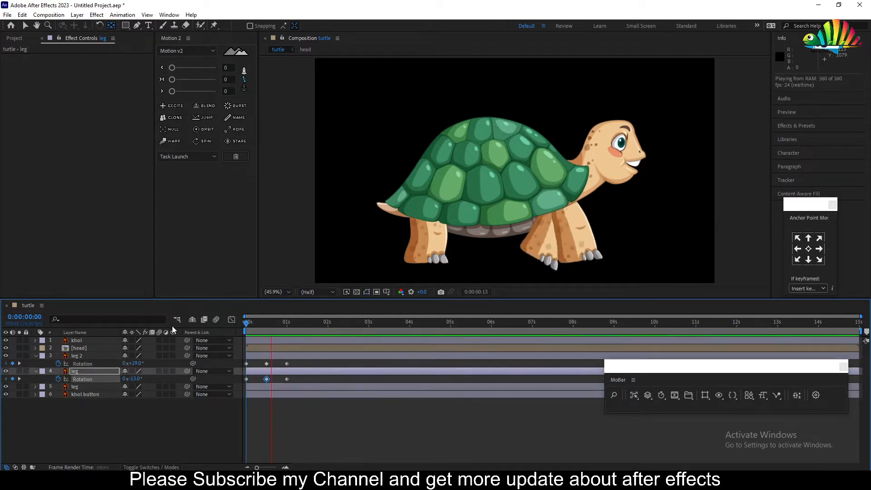
pyautogui.press('space')
pyautogui.moveTo(292, 321); pyautogui.dragTo(195, 325)
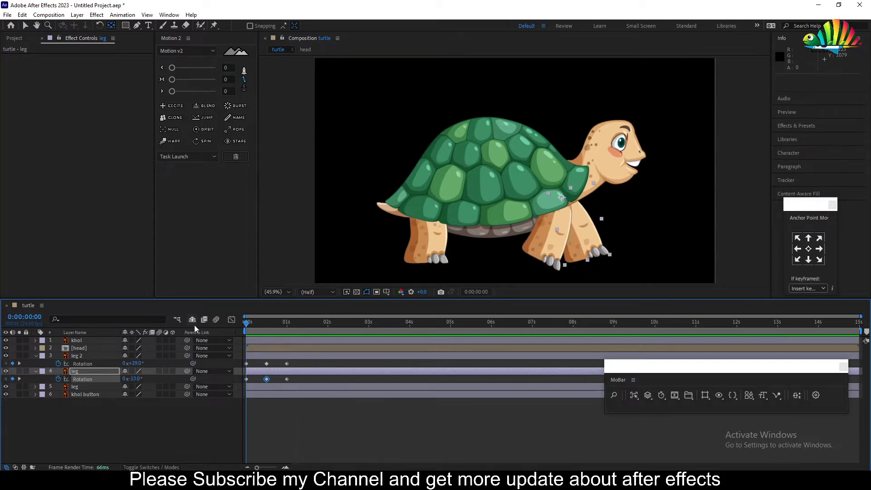
pyautogui.press('space')
pyautogui.press('space')
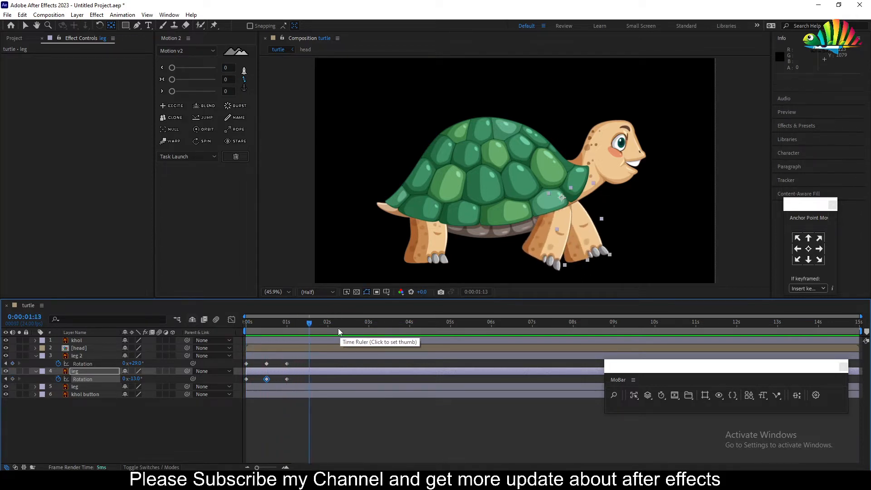
pyautogui.moveTo(310, 324); pyautogui.dragTo(172, 335)
pyautogui.press('space')
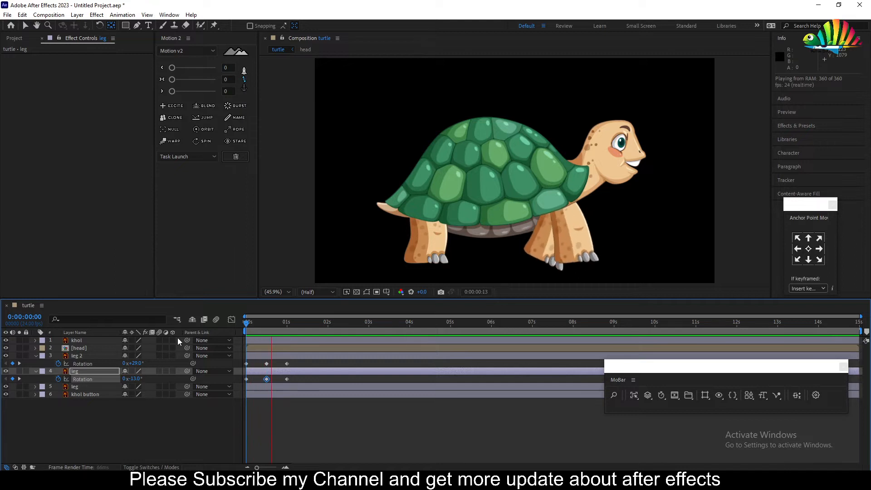
pyautogui.click(227, 405)
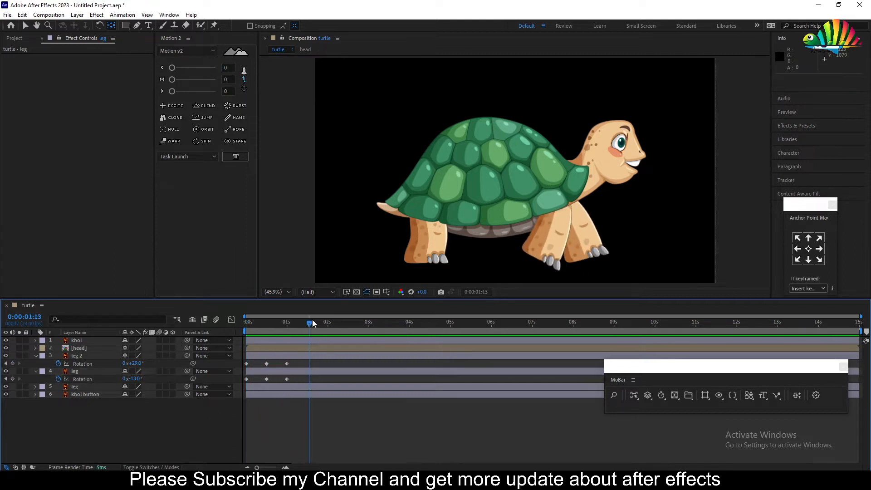
pyautogui.moveTo(312, 321); pyautogui.dragTo(290, 325)
# Step: At the first frame, place puppet pins on leg 2 at the shoulder, knee and foot
pyautogui.click(79, 356)
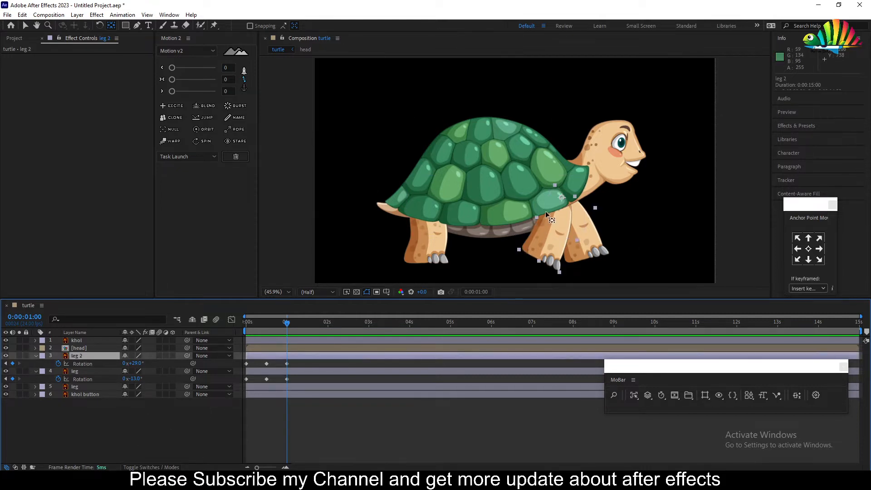
pyautogui.moveTo(290, 325); pyautogui.dragTo(233, 325)
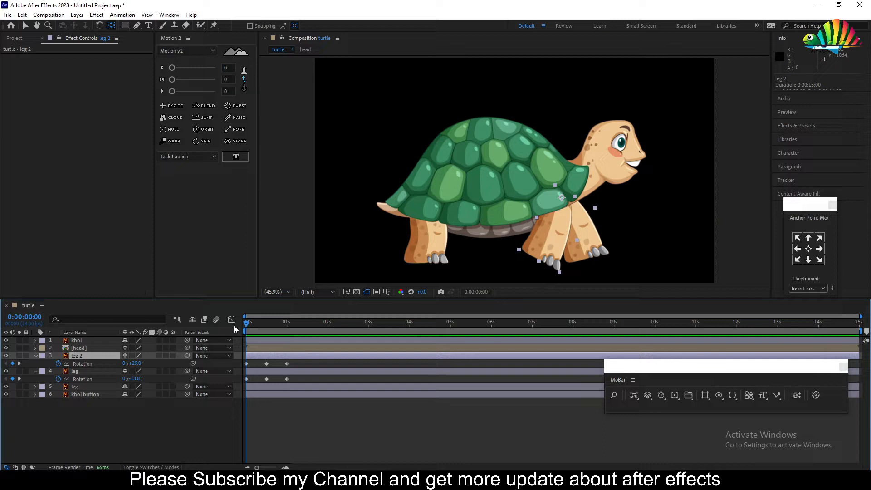
pyautogui.click(218, 420)
pyautogui.click(78, 357)
pyautogui.click(214, 26)
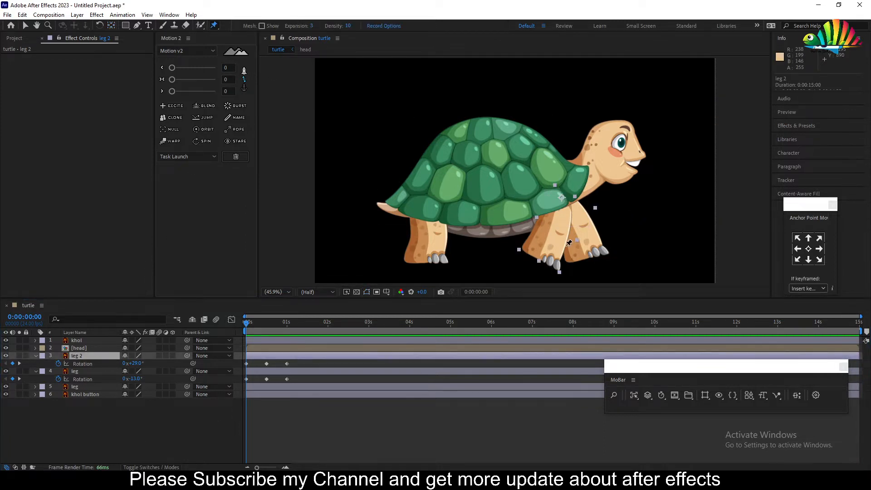
pyautogui.click(551, 228)
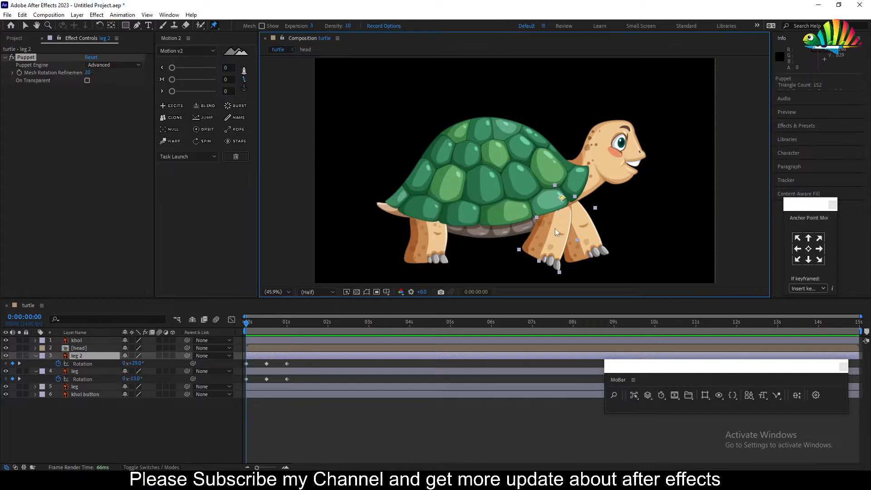
pyautogui.click(542, 252)
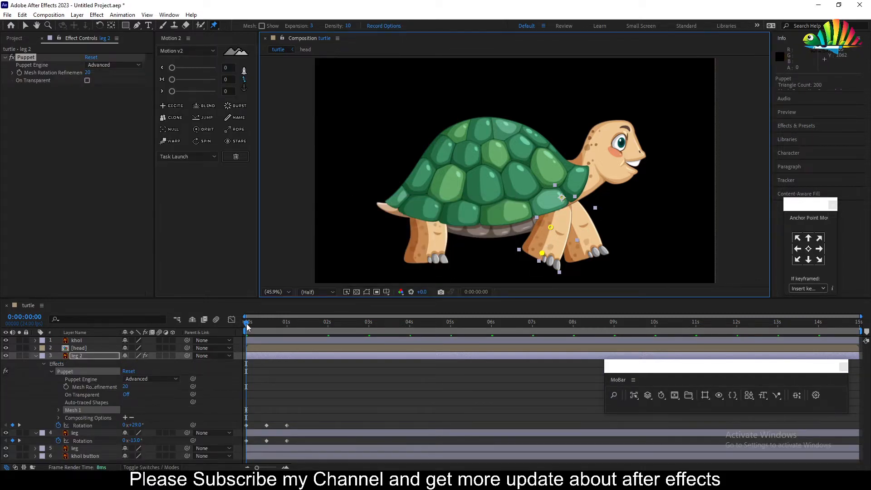
# Step: At 0:00:00:06, bend leg 2 by setting Puppet Pin 2's position to 81.0, 186.4
pyautogui.moveTo(248, 326); pyautogui.dragTo(257, 328)
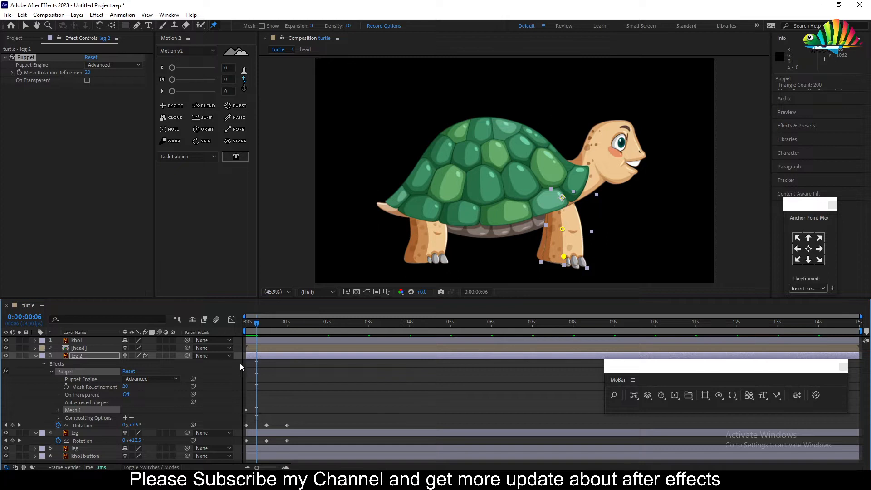
pyautogui.click(75, 357)
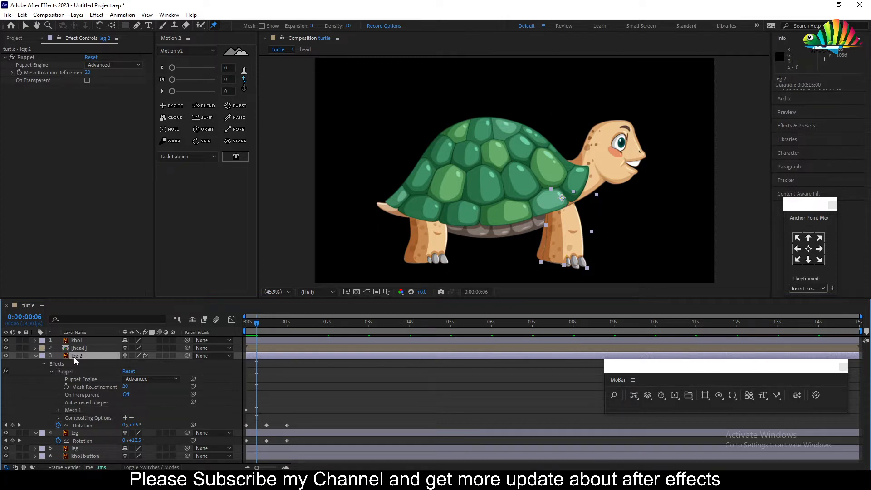
pyautogui.press('u')
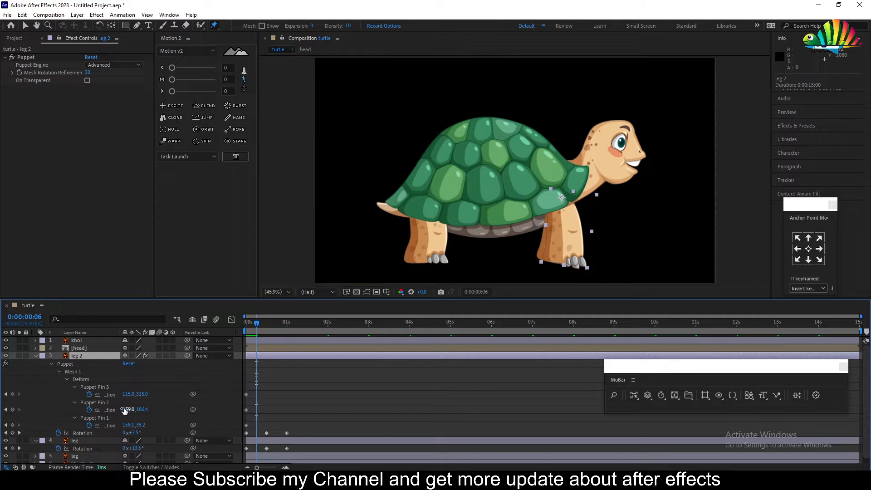
pyautogui.click(108, 410)
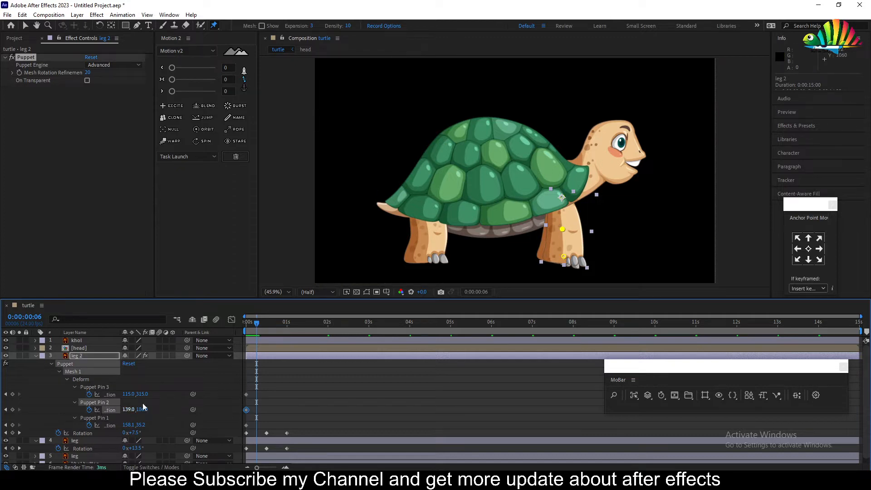
pyautogui.moveTo(144, 410); pyautogui.dragTo(104, 411)
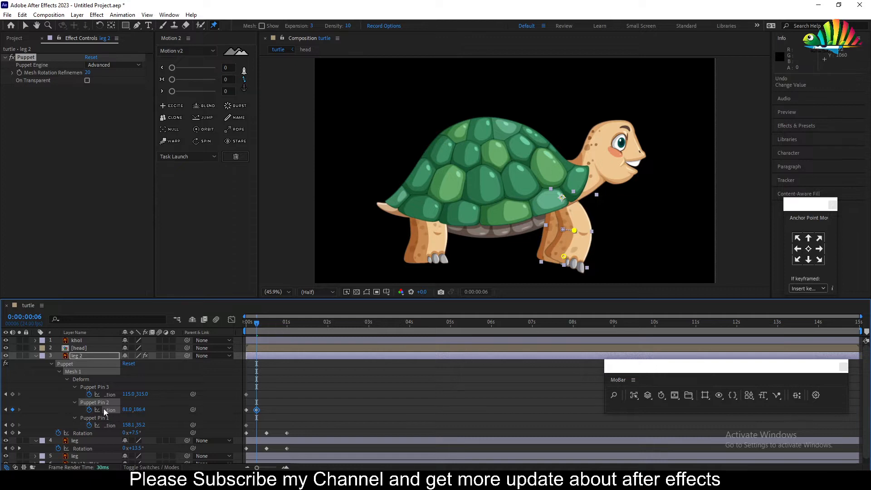
# Step: Clone leg 2's first Puppet Pin 2 position keyframe to 0:00:00:12
pyautogui.moveTo(257, 326)
pyautogui.mouseDown()
pyautogui.moveTo(233, 325)
pyautogui.moveTo(266, 327)
pyautogui.mouseUp()
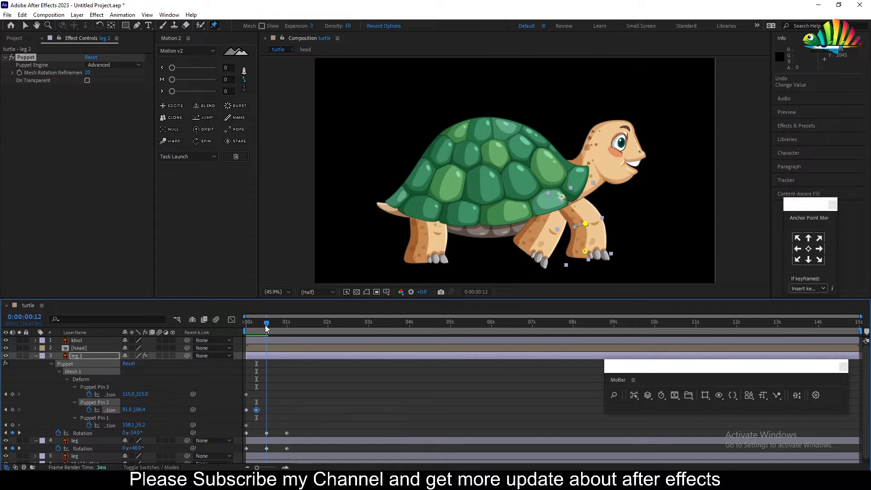
pyautogui.click(246, 410)
pyautogui.click(174, 118)
# Step: Play back the animation from the start and examine how leg 2 bends during its forward swing
pyautogui.press('space')
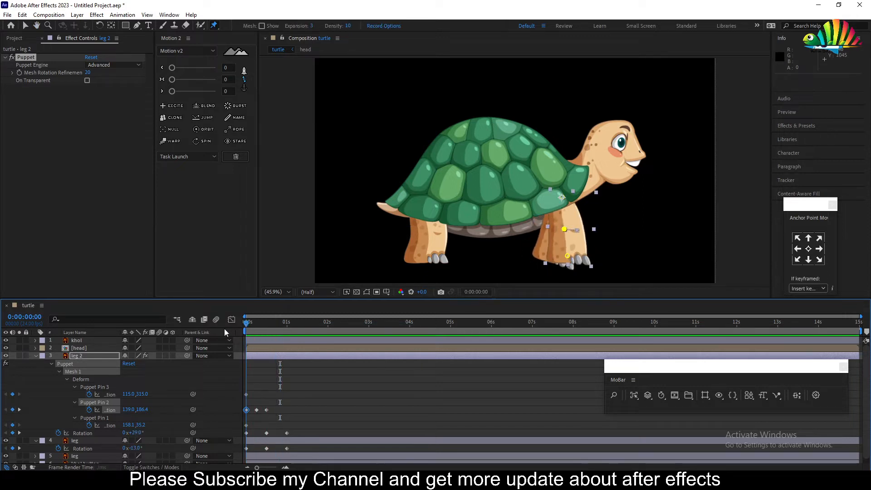
pyautogui.press('space')
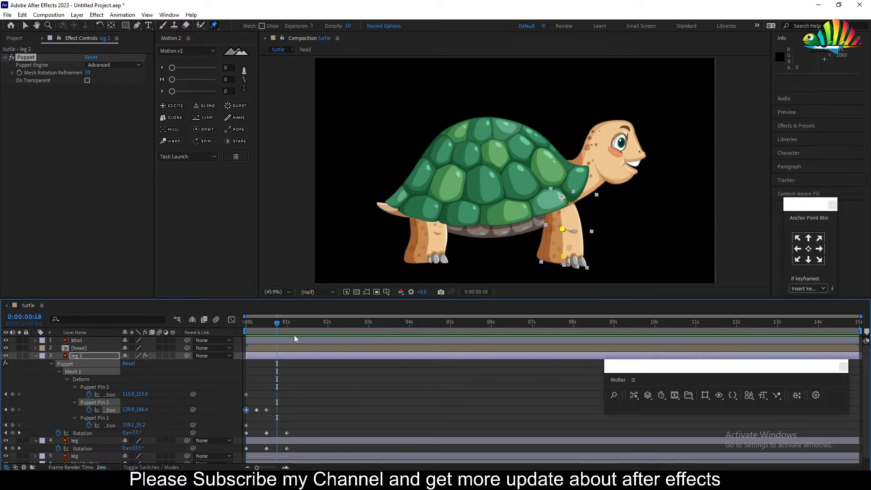
pyautogui.press('space')
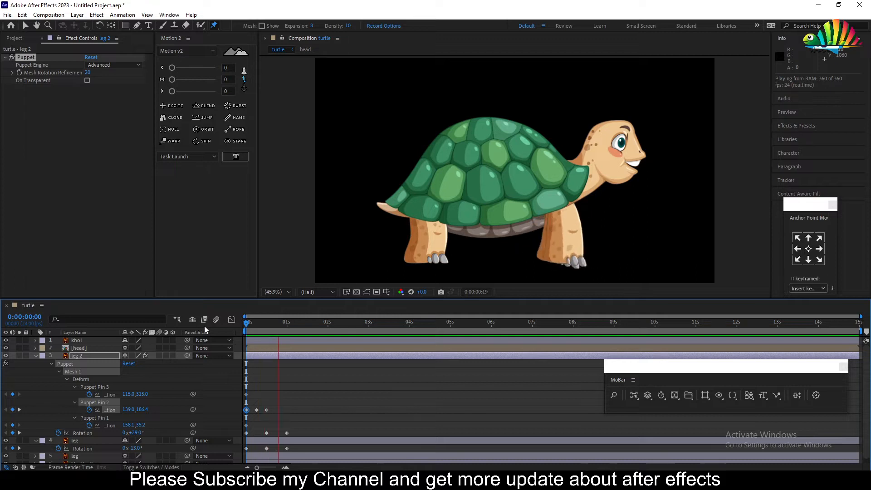
pyautogui.press('space')
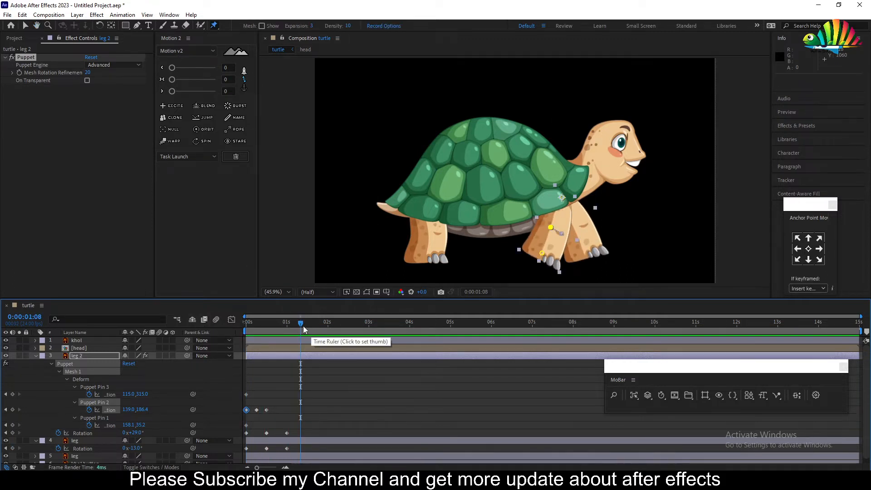
pyautogui.press('space')
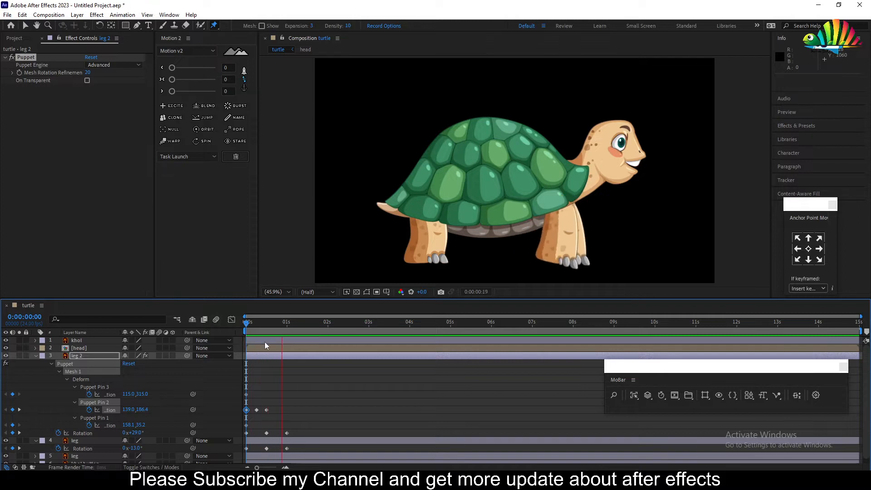
pyautogui.press('space')
pyautogui.click(254, 388)
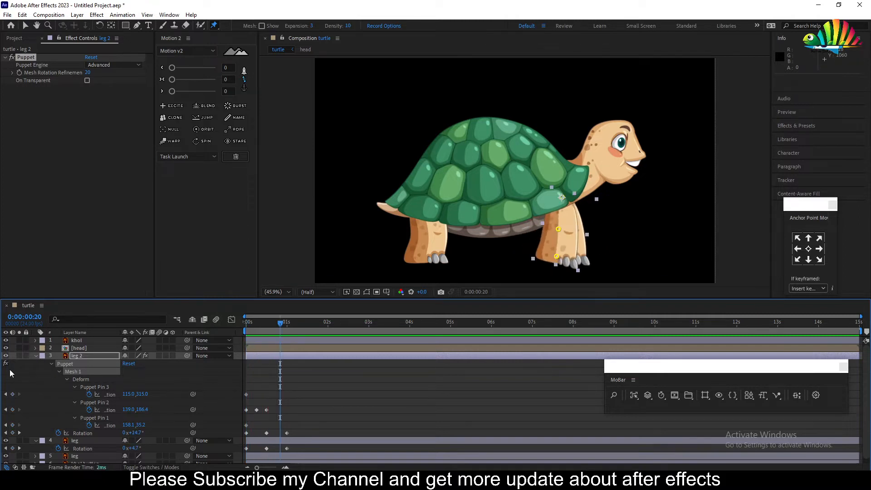
# Step: Collapse leg 2 and place shoulder, knee and foot puppet pins on the layer 4 leg at the first frame
pyautogui.click(35, 356)
pyautogui.click(74, 364)
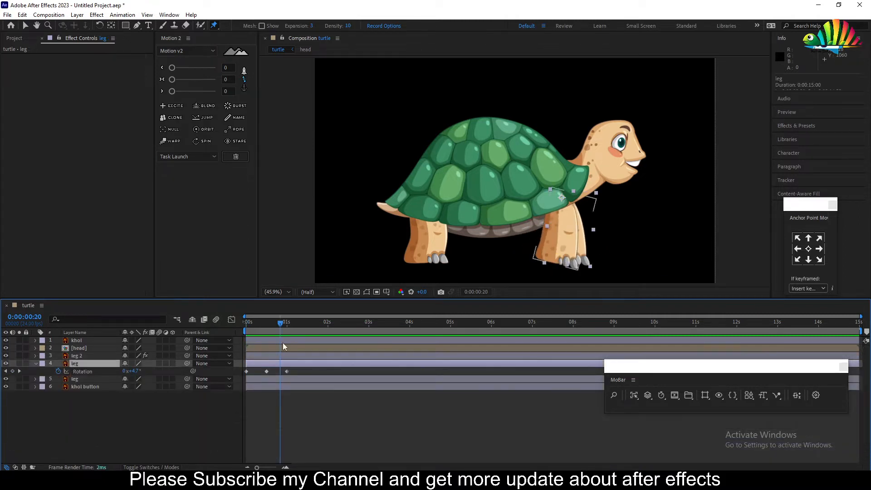
pyautogui.moveTo(281, 323); pyautogui.dragTo(229, 326)
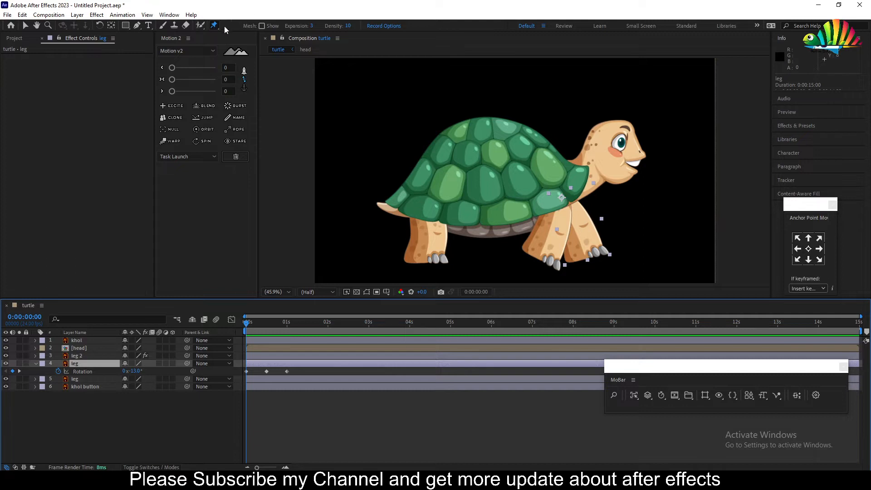
pyautogui.click(562, 197)
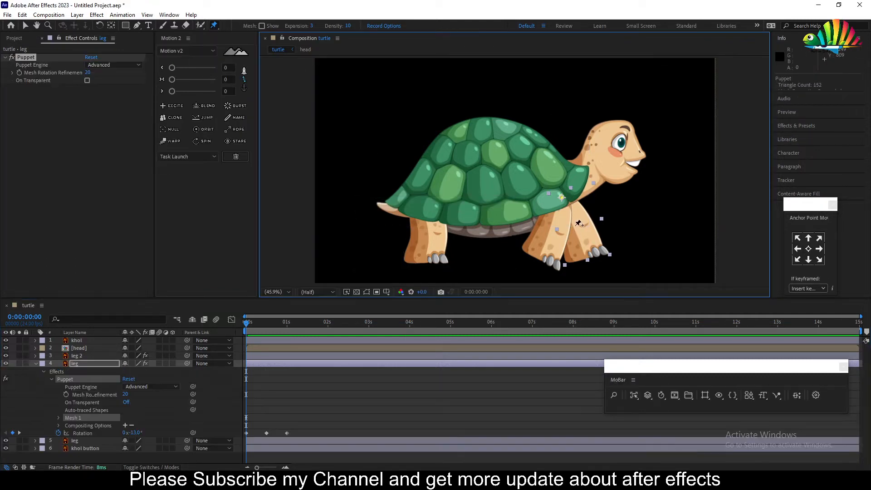
pyautogui.click(577, 227)
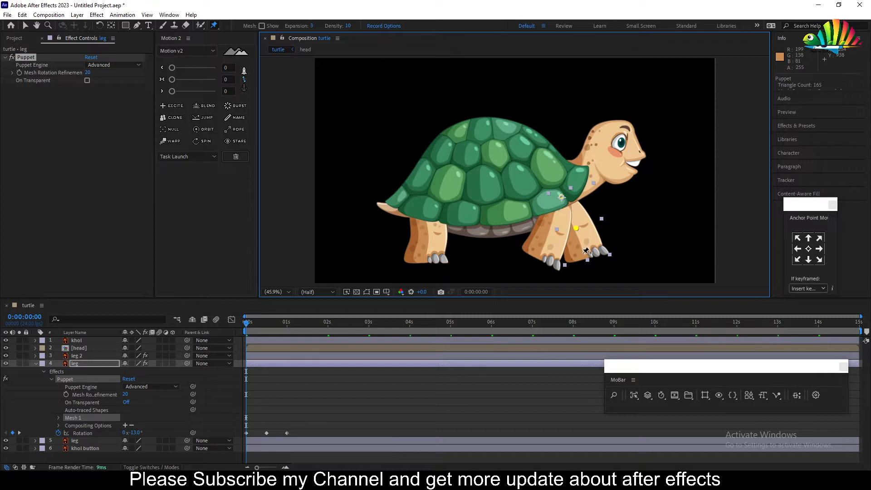
pyautogui.click(584, 253)
# Step: Reveal the layer 4 leg's keyframes and clone its three puppet pin position keyframes to 0:00:00:06
pyautogui.moveTo(248, 325); pyautogui.dragTo(257, 325)
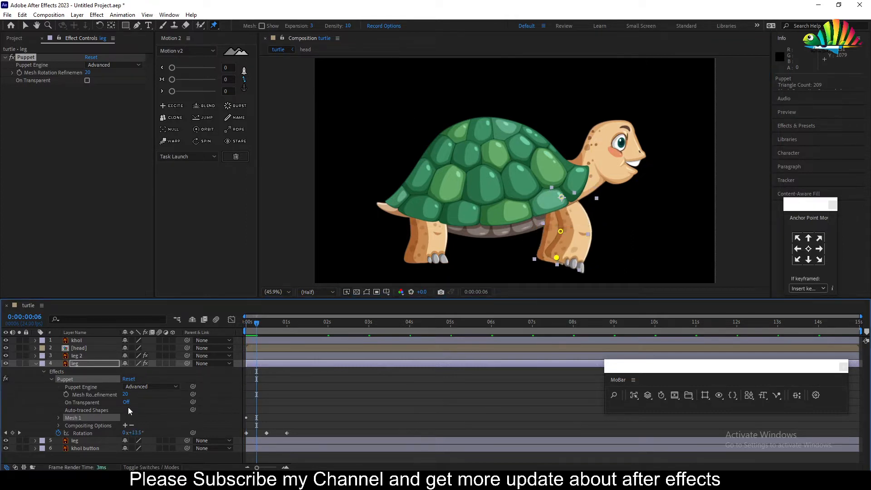
pyautogui.press('u')
pyautogui.moveTo(254, 438); pyautogui.dragTo(239, 398)
pyautogui.click(173, 118)
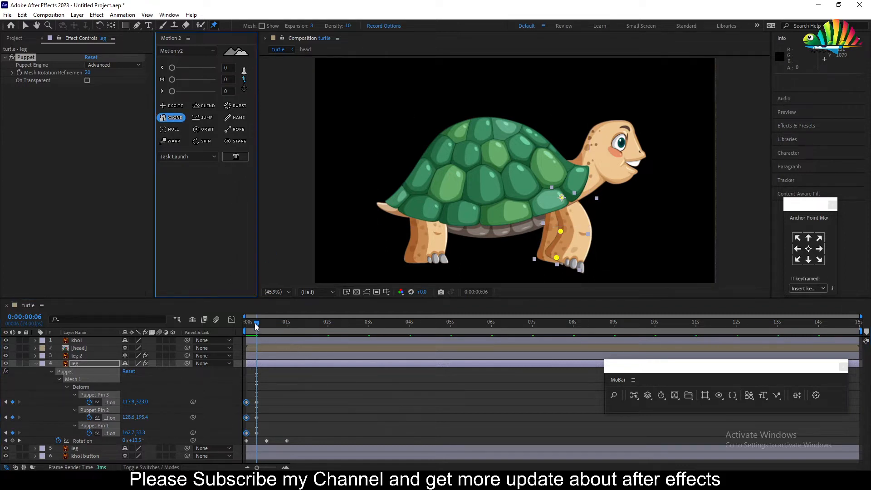
# Step: Clone the layer 4 leg's three first-frame puppet pin keyframes to 0:00:00:12, 0:00:00:18 and 0:00:01:00
pyautogui.moveTo(257, 323); pyautogui.dragTo(267, 327)
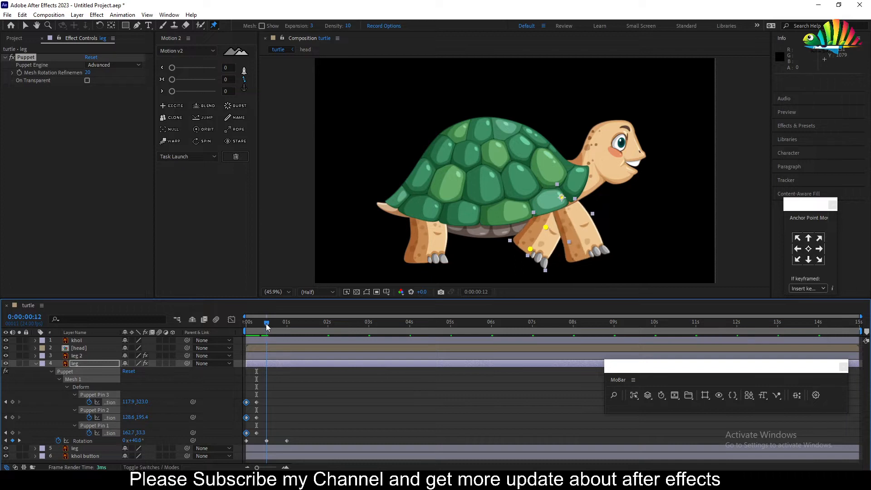
pyautogui.click(174, 119)
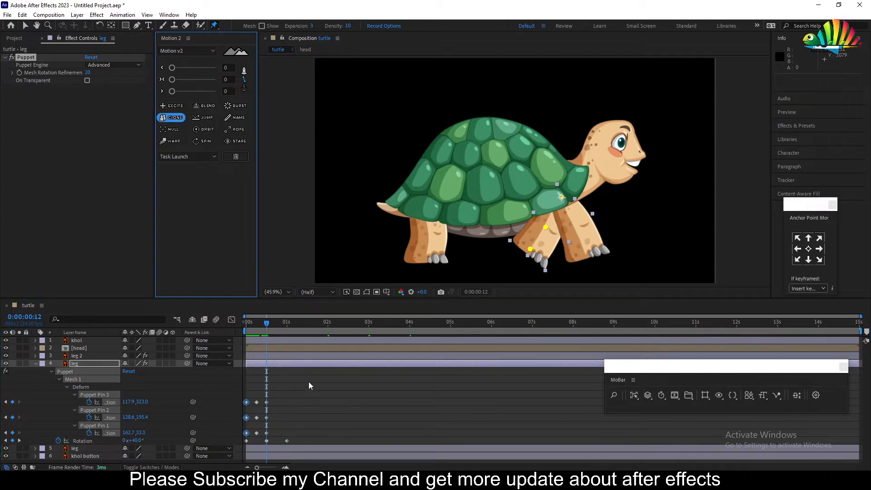
pyautogui.moveTo(267, 323); pyautogui.dragTo(276, 326)
pyautogui.click(172, 118)
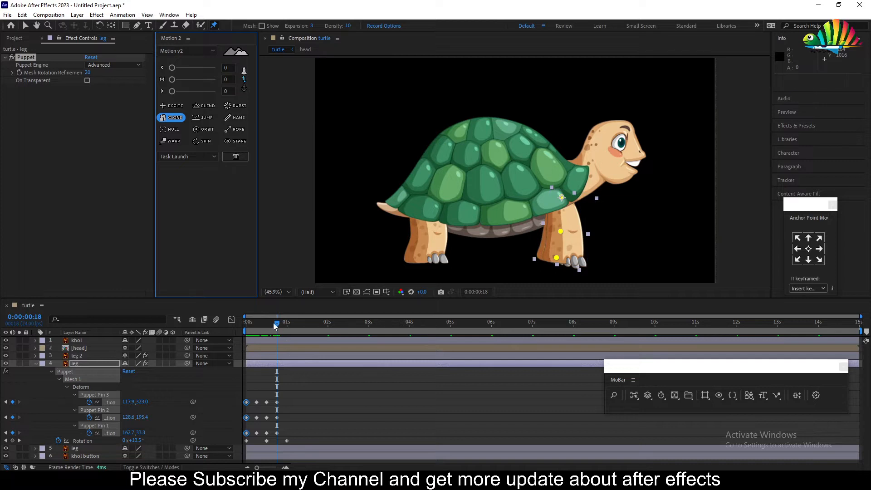
pyautogui.moveTo(274, 326); pyautogui.dragTo(287, 326)
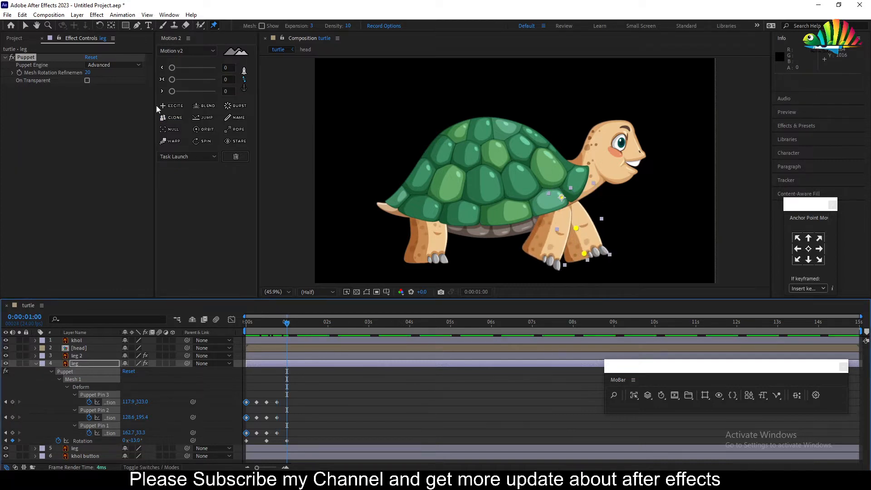
pyautogui.click(172, 118)
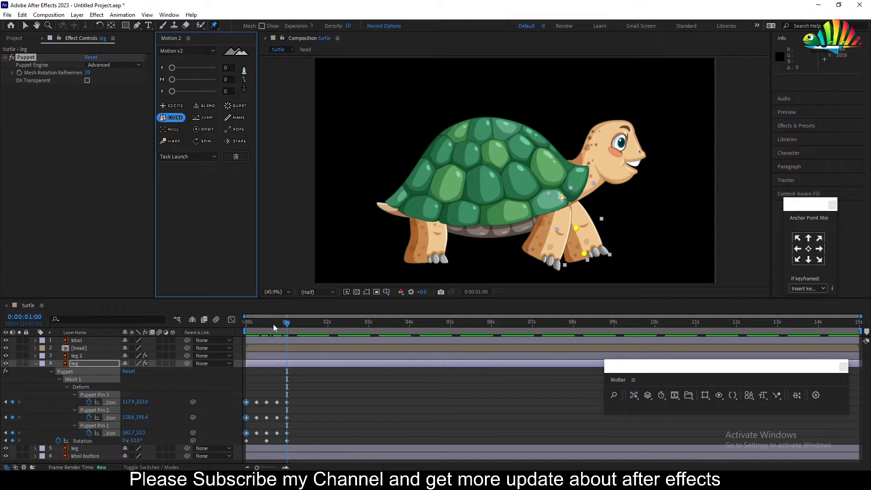
pyautogui.moveTo(273, 324); pyautogui.dragTo(248, 325)
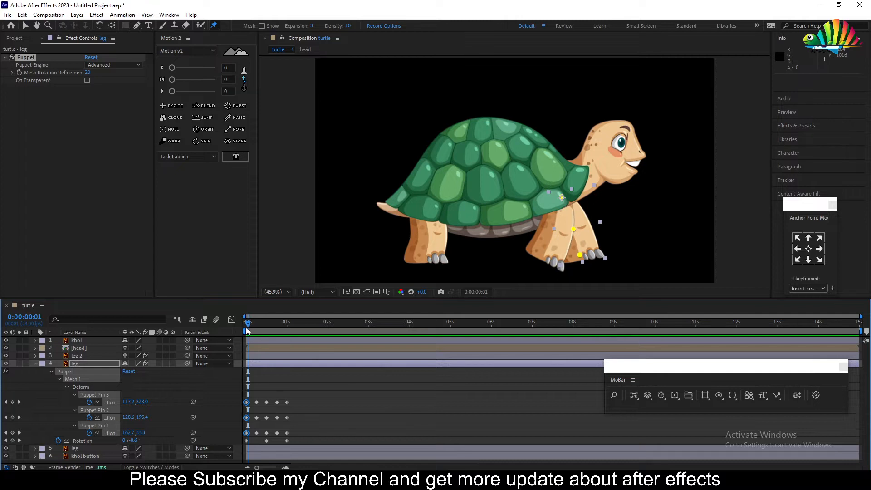
# Step: At 0:00:00:18, shift the layer 4 leg's knee pin horizontally to 91.6 to bend the leg
pyautogui.moveTo(248, 331); pyautogui.dragTo(266, 327)
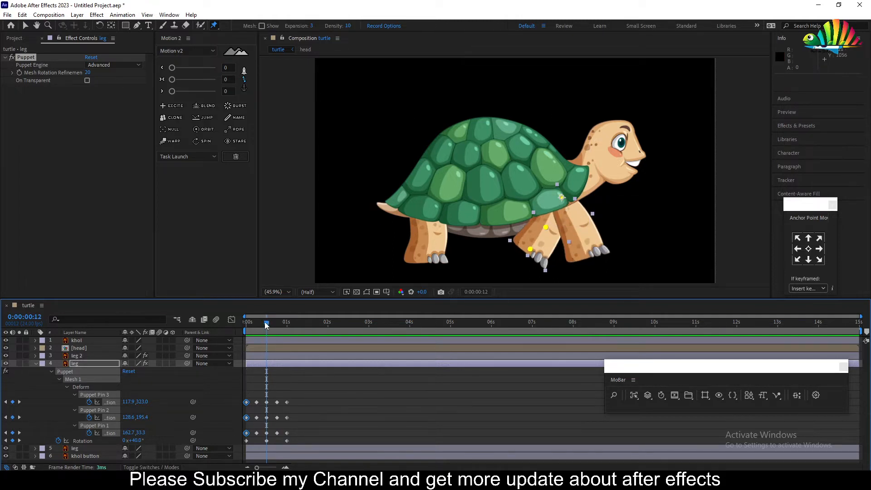
pyautogui.moveTo(267, 323); pyautogui.dragTo(275, 323)
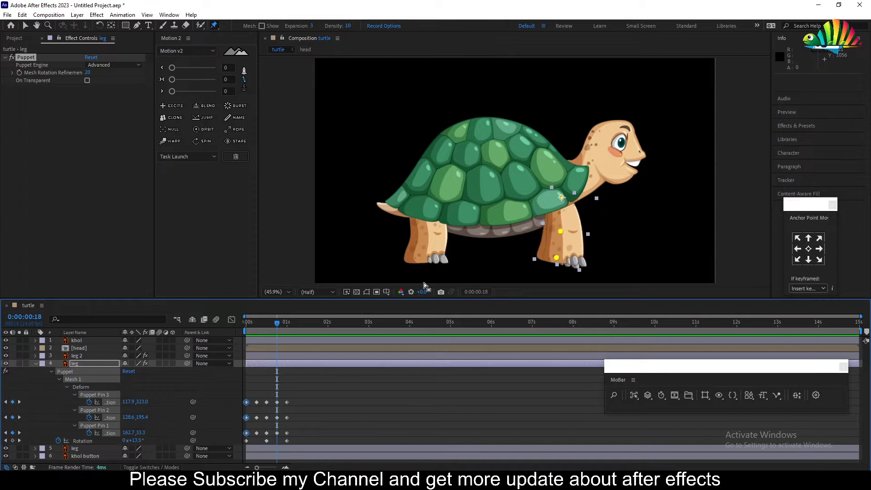
pyautogui.click(121, 411)
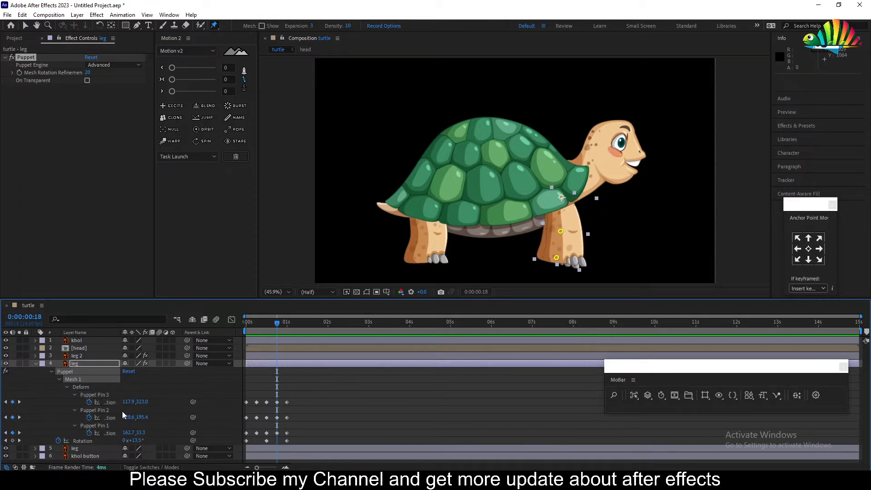
pyautogui.click(103, 410)
pyautogui.moveTo(128, 421); pyautogui.dragTo(112, 418)
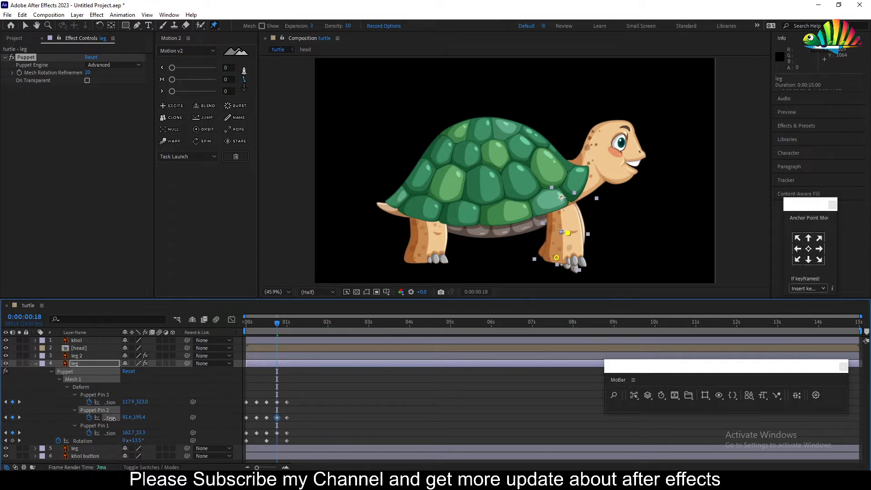
# Step: End the work area at 0:00:01:00 and play back the front legs' walk from the start
pyautogui.moveTo(277, 322); pyautogui.dragTo(198, 323)
pyautogui.press('space')
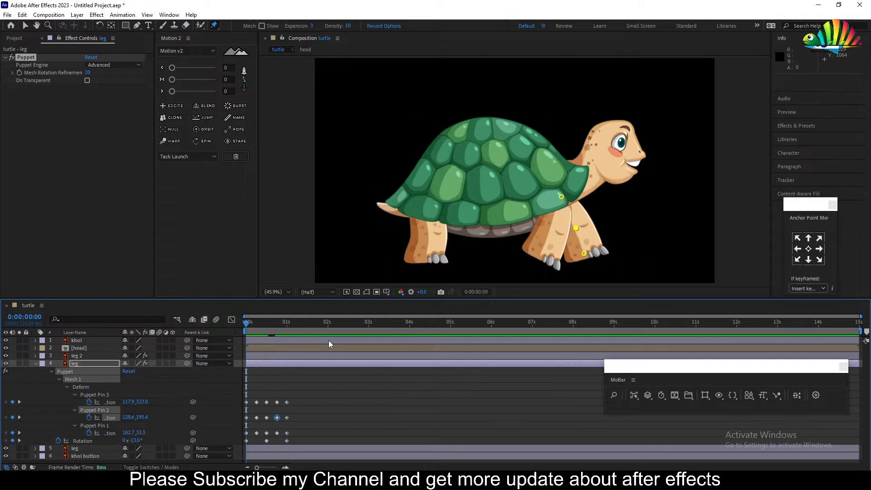
pyautogui.press('space')
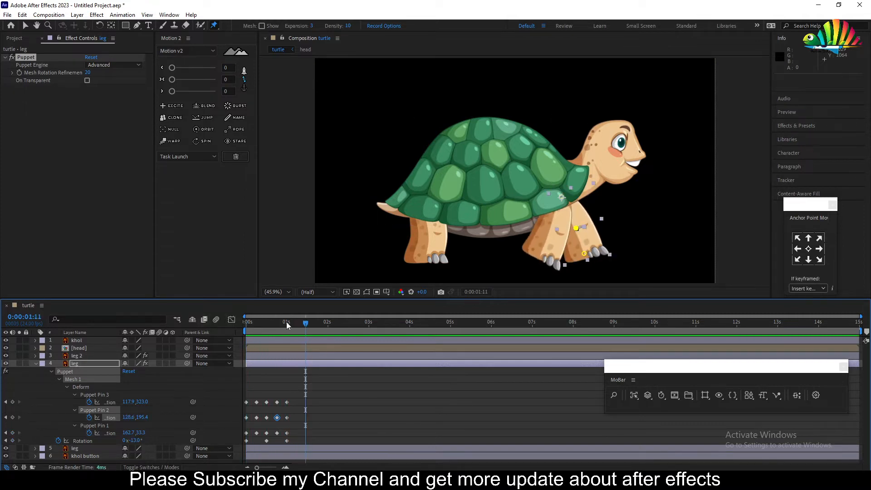
pyautogui.moveTo(289, 324); pyautogui.dragTo(285, 326)
pyautogui.press('n')
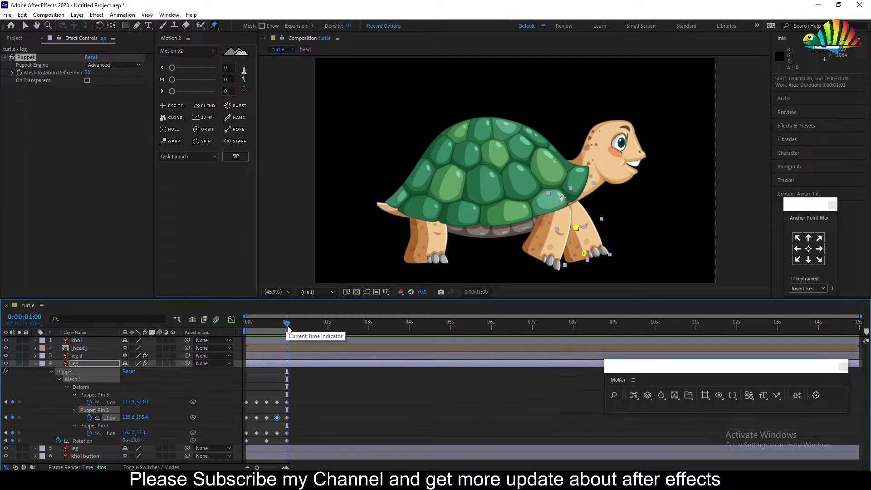
pyautogui.press('space')
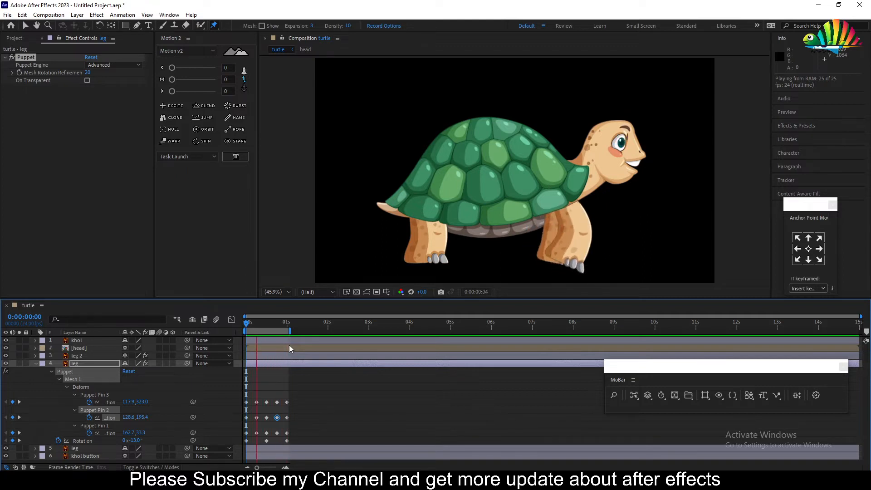
pyautogui.press('space')
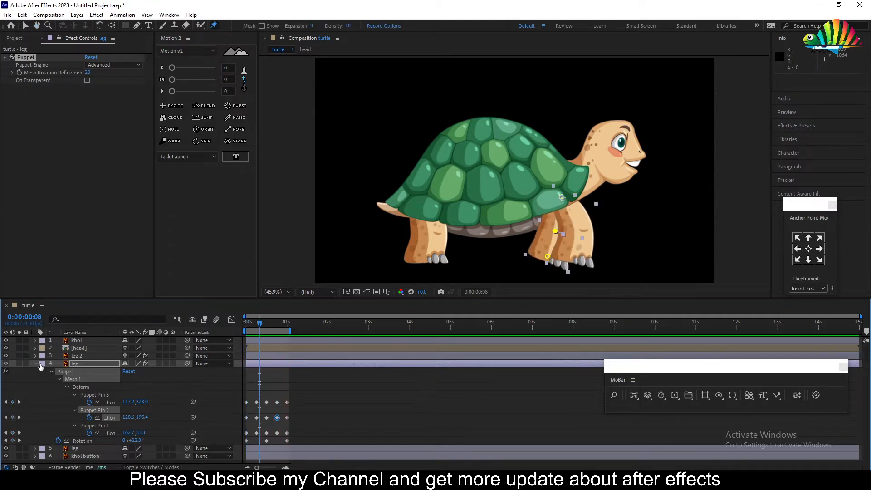
# Step: Collapse the layer 4 leg, mark both front leg layers as shy and hide the shy layers
pyautogui.click(36, 363)
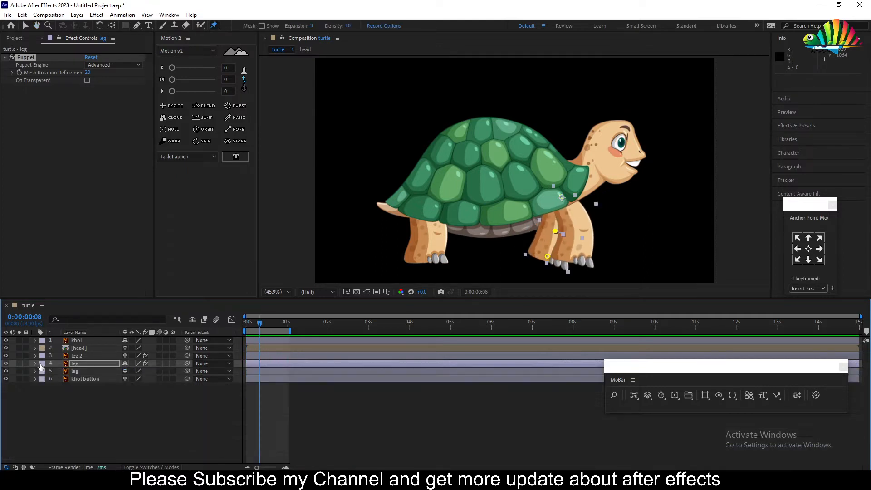
pyautogui.click(79, 357)
pyautogui.keyDown('shift'); pyautogui.click(82, 365); pyautogui.keyUp('shift')
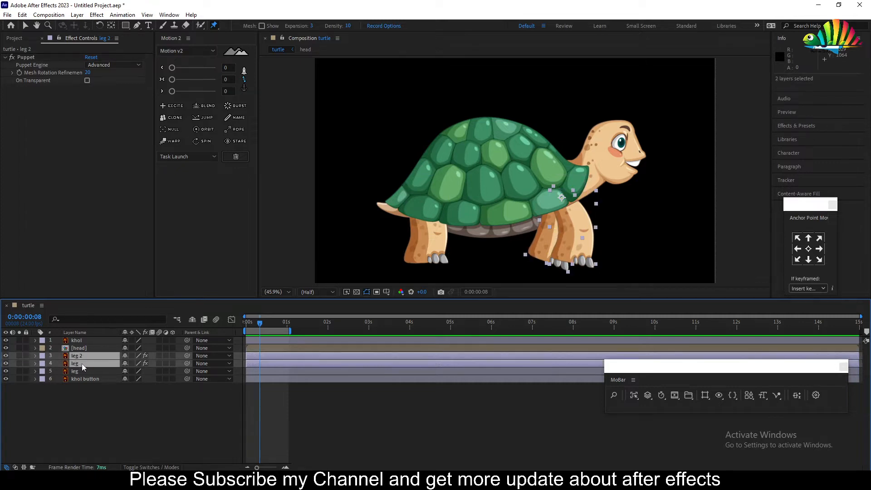
pyautogui.click(125, 356)
pyautogui.click(193, 320)
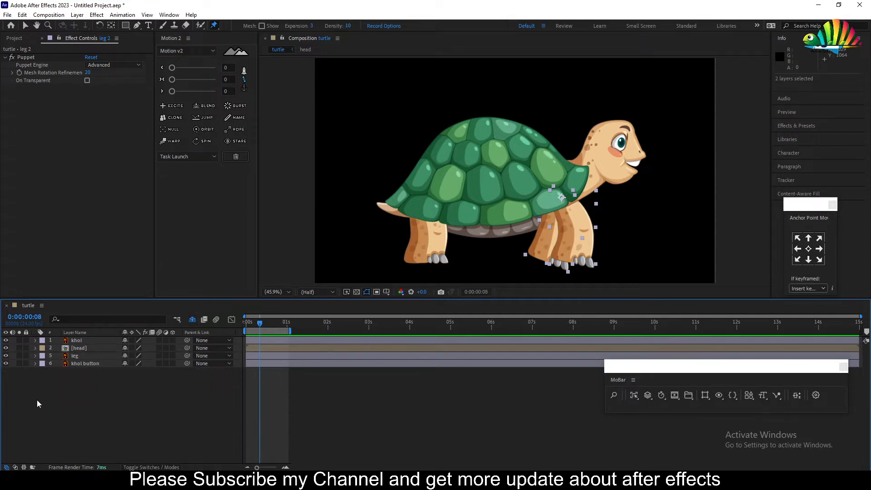
# Step: Solo the rear leg layer and move its anchor point up to the top of the leg
pyautogui.click(76, 357)
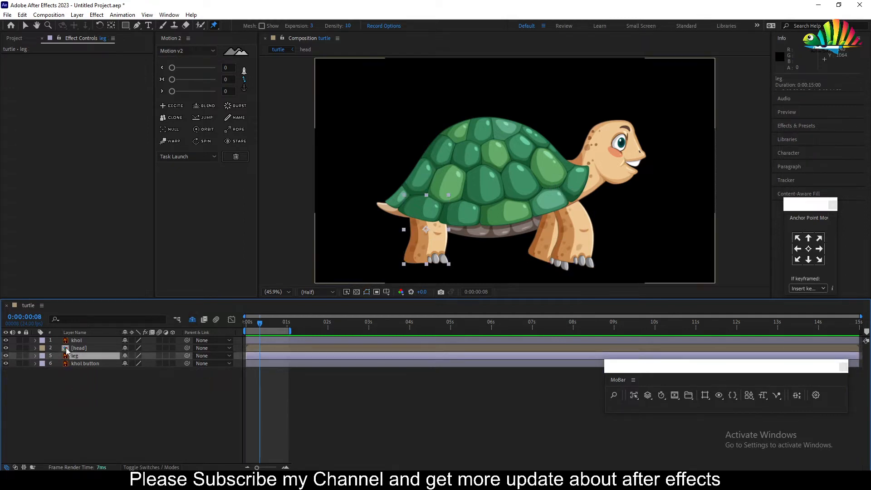
pyautogui.click(19, 356)
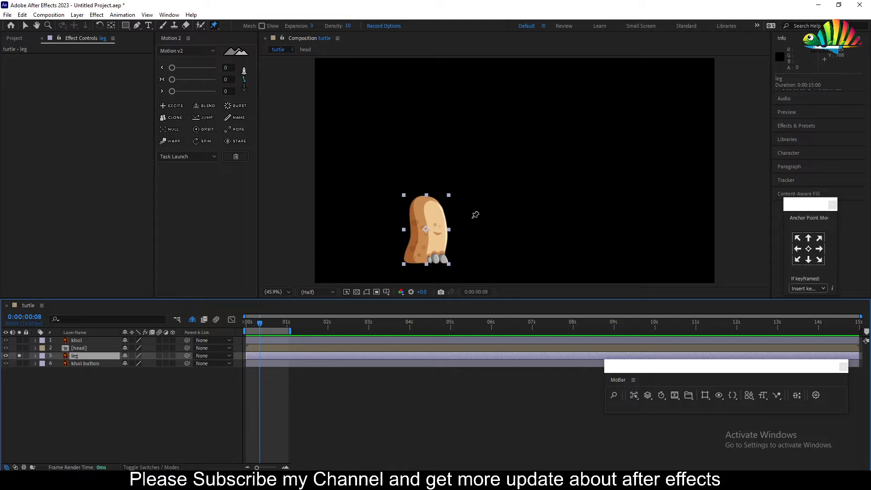
pyautogui.press('y')
pyautogui.moveTo(426, 229); pyautogui.dragTo(427, 203)
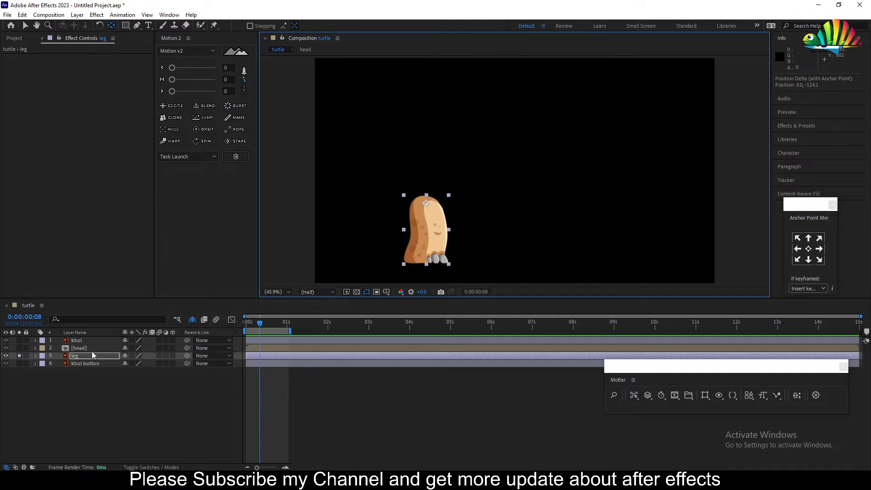
# Step: Duplicate the rear leg and keyframe rotation at the first frame, with leg 3 at 26° and the original leg at -23°
pyautogui.hotkey('ctrl', 'd')
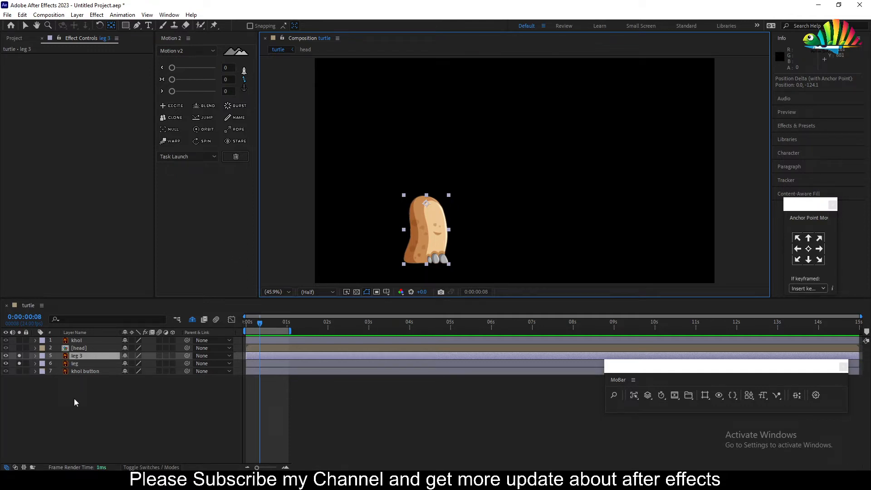
pyautogui.keyDown('ctrl'); pyautogui.click(75, 363); pyautogui.keyUp('ctrl')
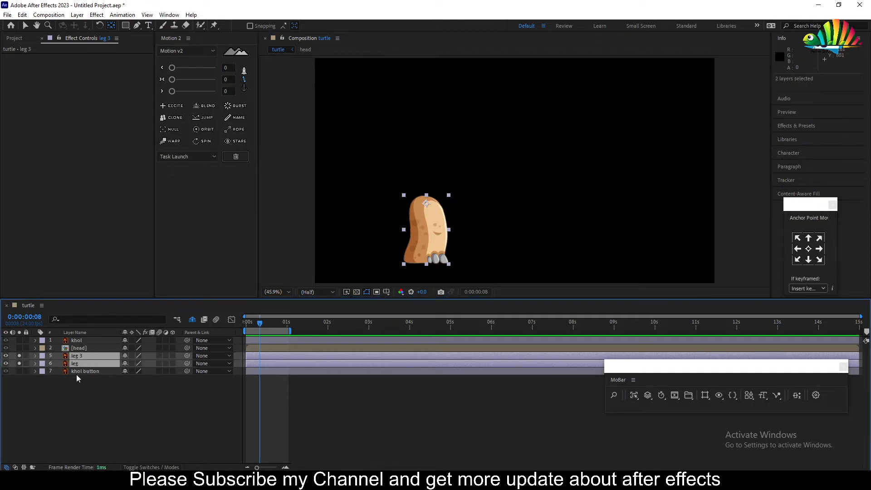
pyautogui.press('r')
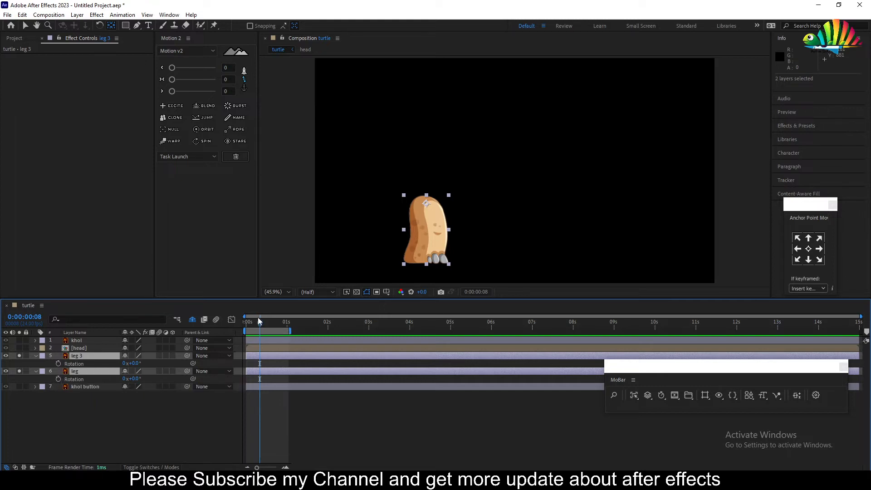
pyautogui.press('Home')
pyautogui.click(58, 364)
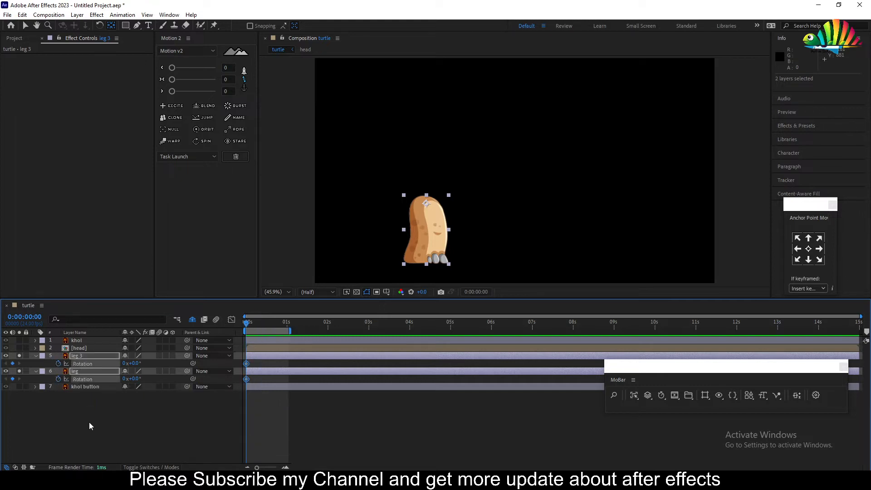
pyautogui.click(89, 422)
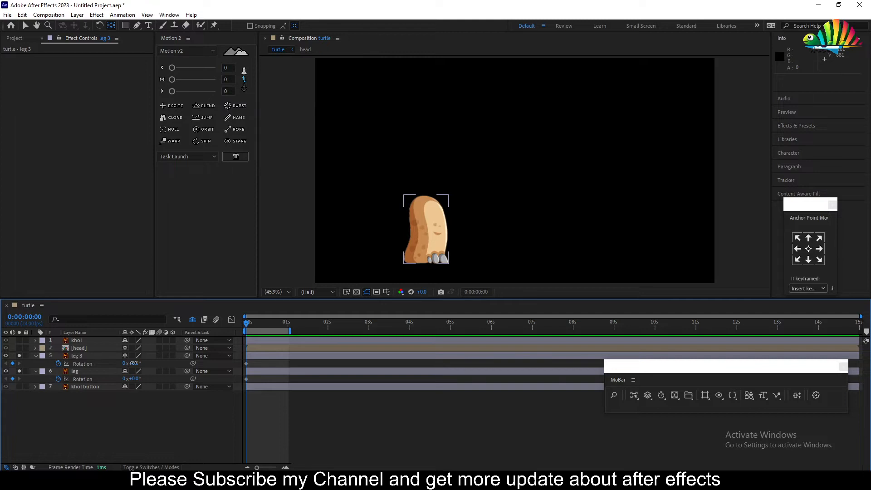
pyautogui.moveTo(133, 363)
pyautogui.mouseDown()
pyautogui.moveTo(145, 363)
pyautogui.moveTo(127, 379)
pyautogui.mouseUp()
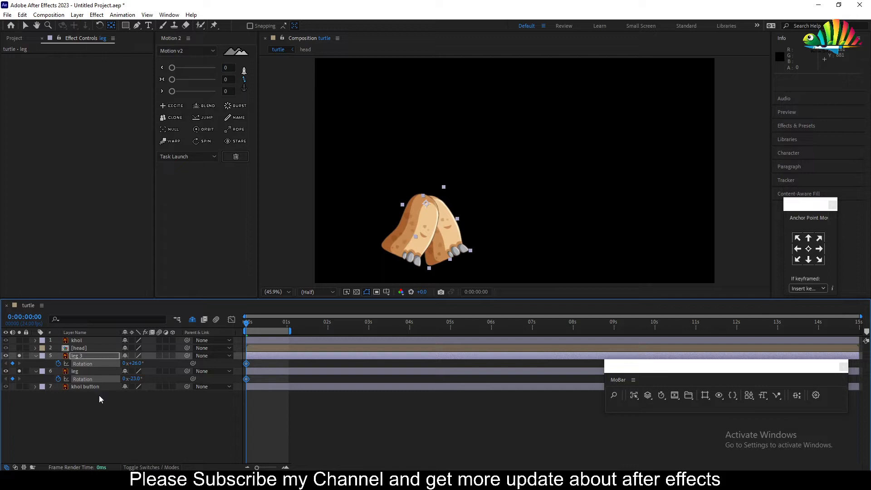
# Step: Show the shy layers again and turn off solo on both rear leg layers
pyautogui.click(195, 321)
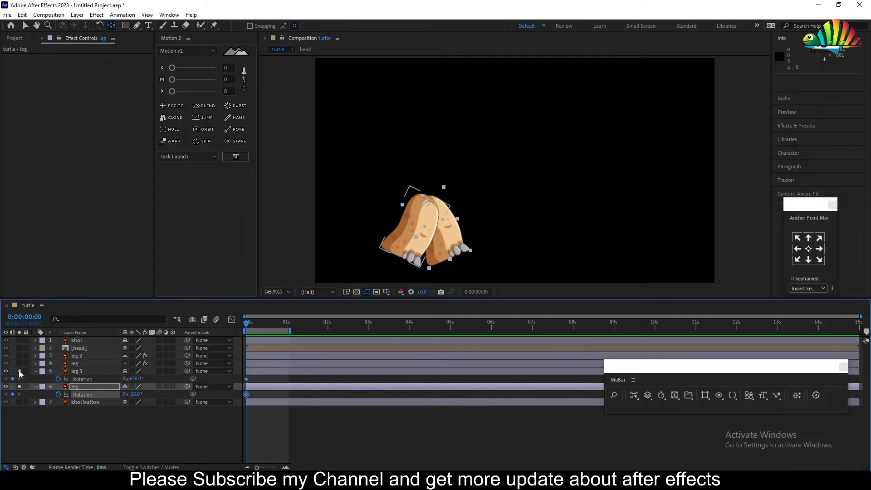
pyautogui.click(19, 371)
pyautogui.click(19, 386)
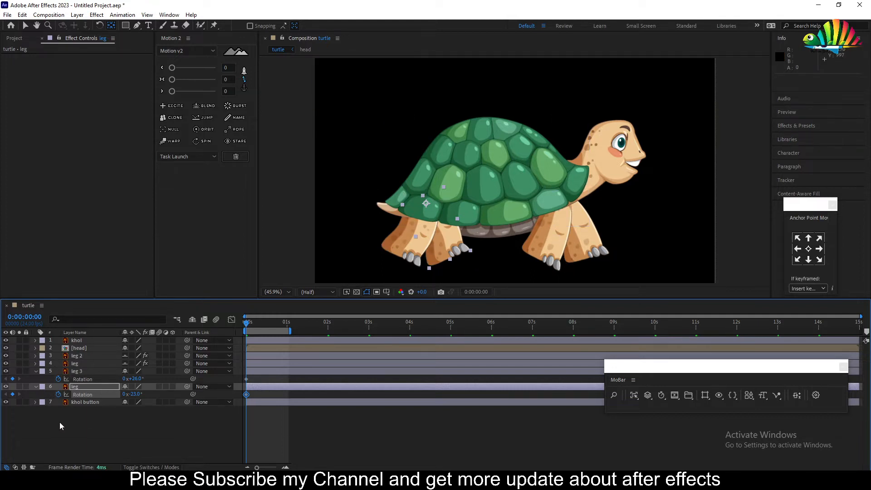
# Step: Add rotation keyframes for leg 3 and the layer 6 leg at 0:00:00:12
pyautogui.click(38, 317)
pyautogui.write('1')
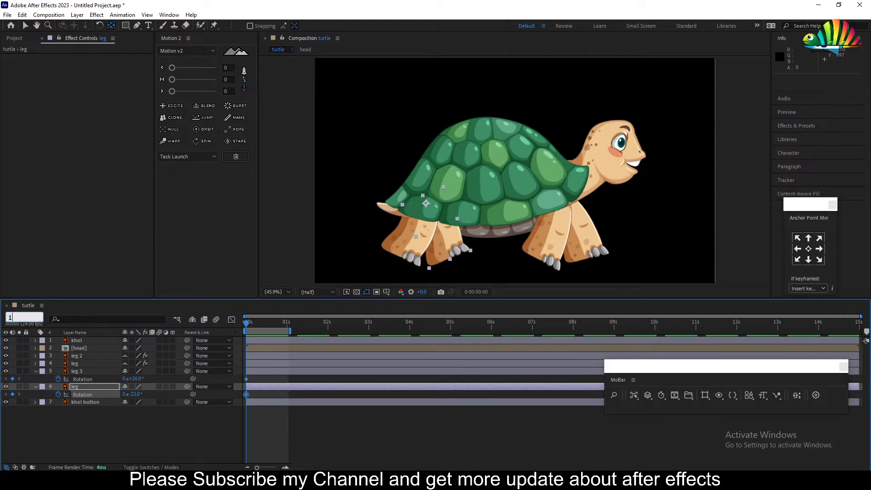
pyautogui.write('2')
pyautogui.press('Return')
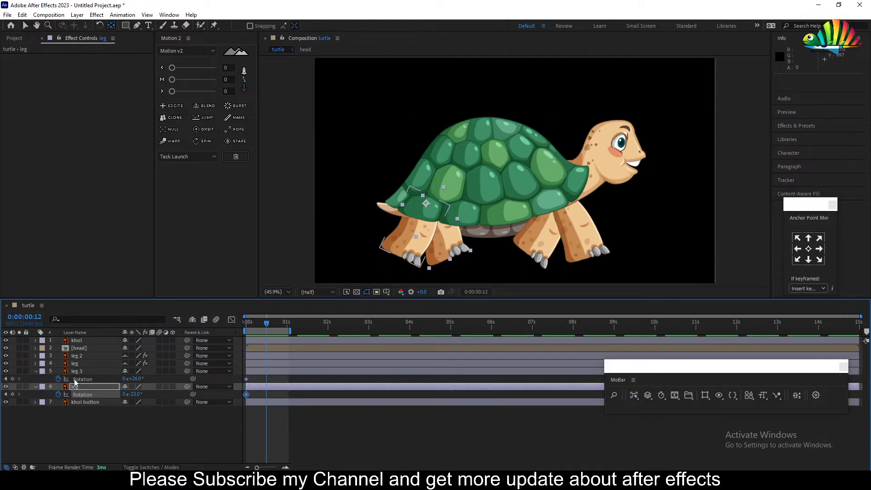
pyautogui.click(12, 379)
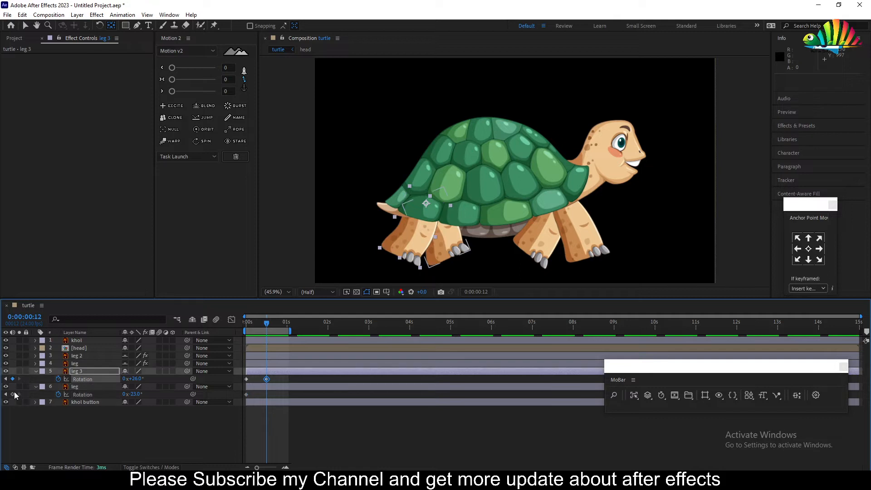
pyautogui.click(13, 394)
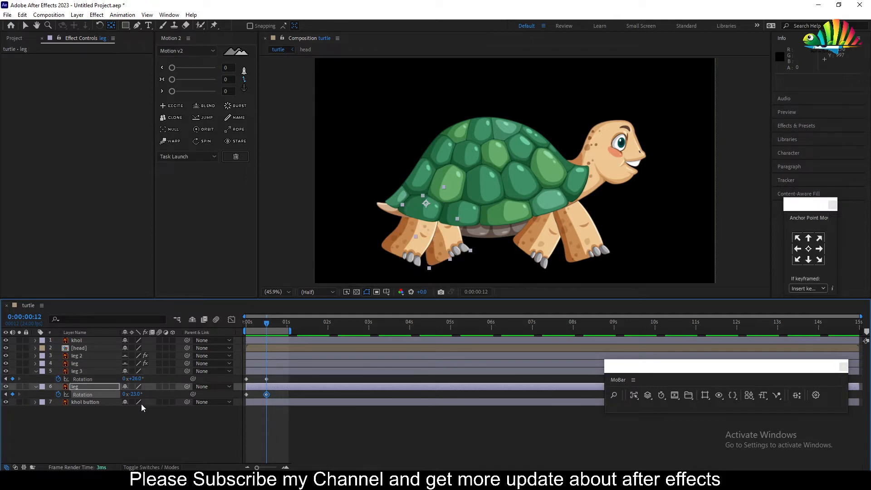
pyautogui.doubleClick(264, 363)
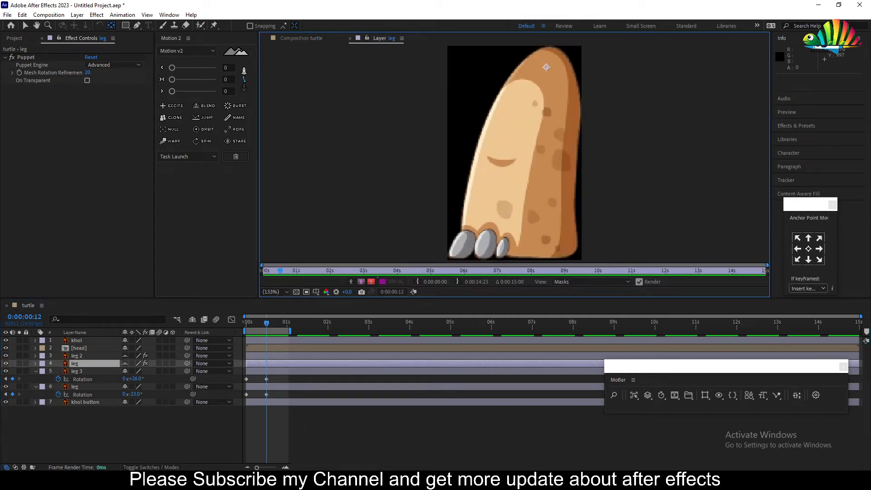
pyautogui.click(349, 38)
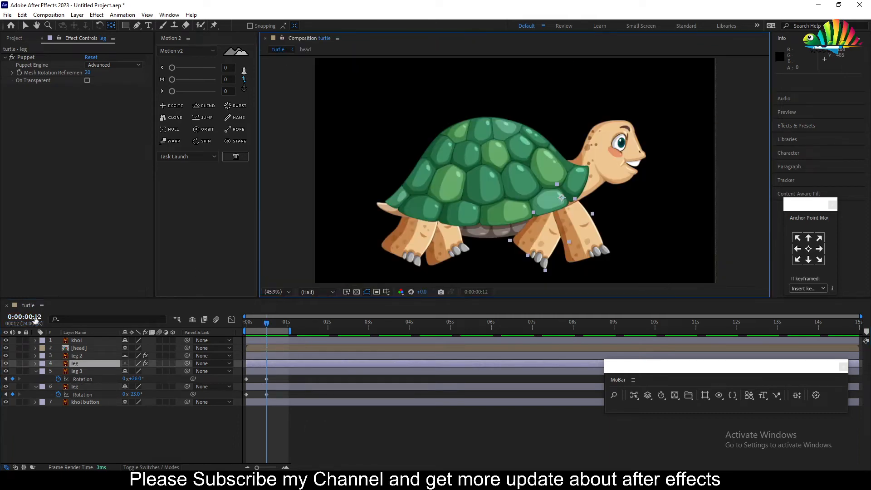
# Step: Add rotation keyframes for leg 3 and the layer 6 leg at 0:00:01:00
pyautogui.click(25, 317)
pyautogui.write('100')
pyautogui.press('Return')
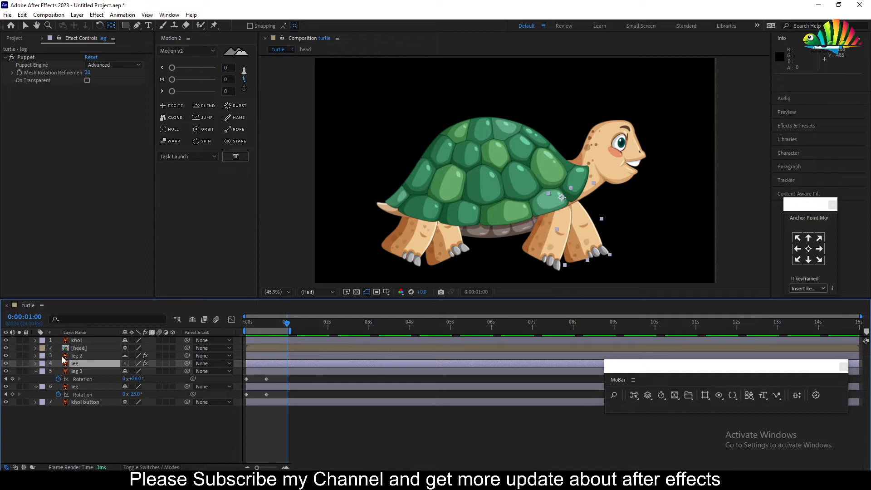
pyautogui.click(13, 379)
pyautogui.click(13, 394)
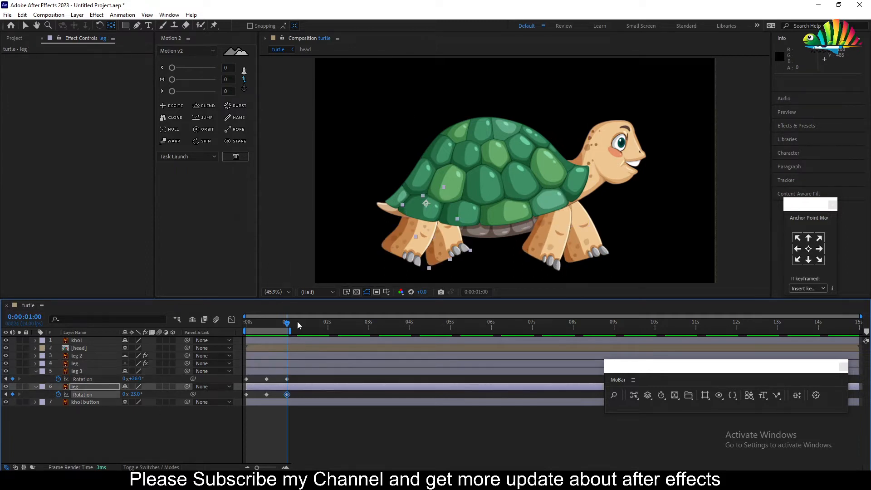
# Step: At 0:00:00:12, rotate leg 3 forward and the layer 6 leg backward, and play back the walk
pyautogui.moveTo(288, 323); pyautogui.dragTo(267, 327)
pyautogui.click(164, 439)
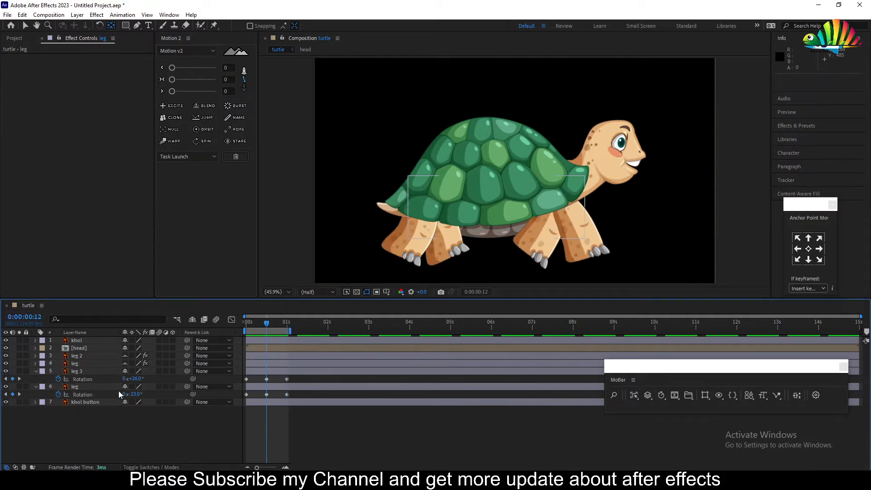
pyautogui.moveTo(137, 379); pyautogui.dragTo(156, 392)
pyautogui.press('space')
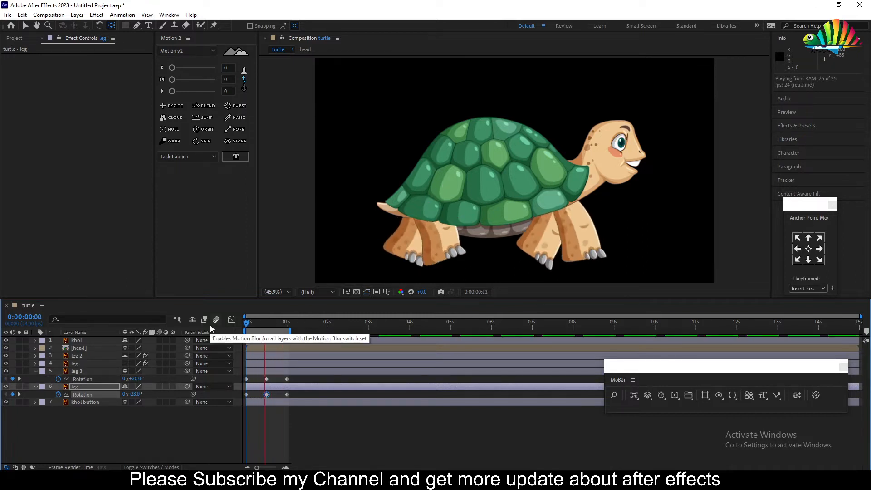
pyautogui.press('space')
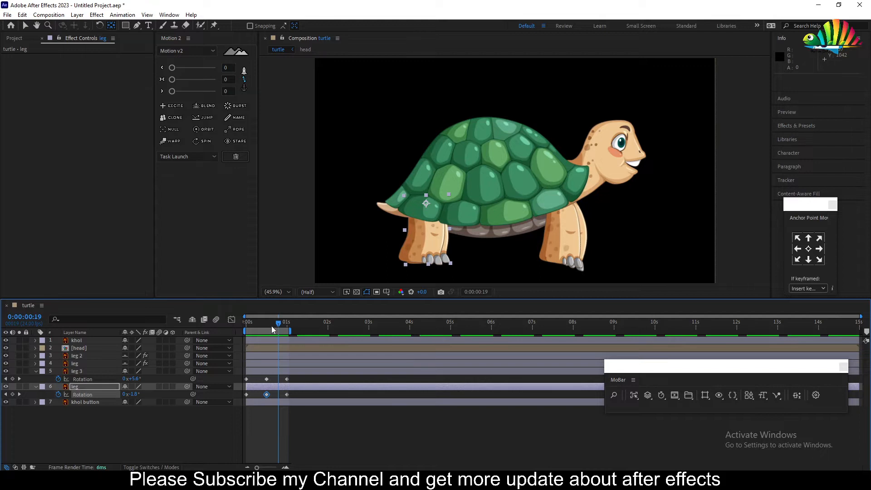
# Step: Place three puppet pins on leg 3 at 0:00:00:00, at the hip, the knee and the foot
pyautogui.moveTo(271, 326); pyautogui.dragTo(154, 368)
pyautogui.click(110, 421)
pyautogui.click(77, 371)
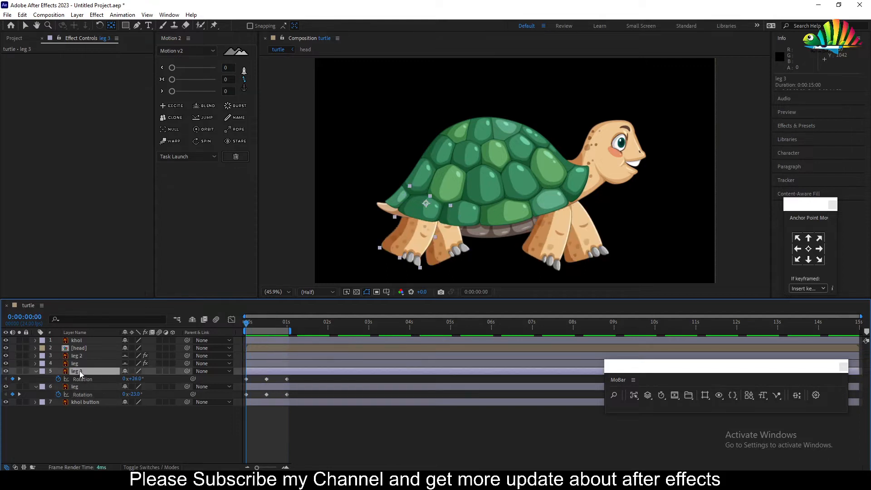
pyautogui.click(215, 26)
pyautogui.click(426, 203)
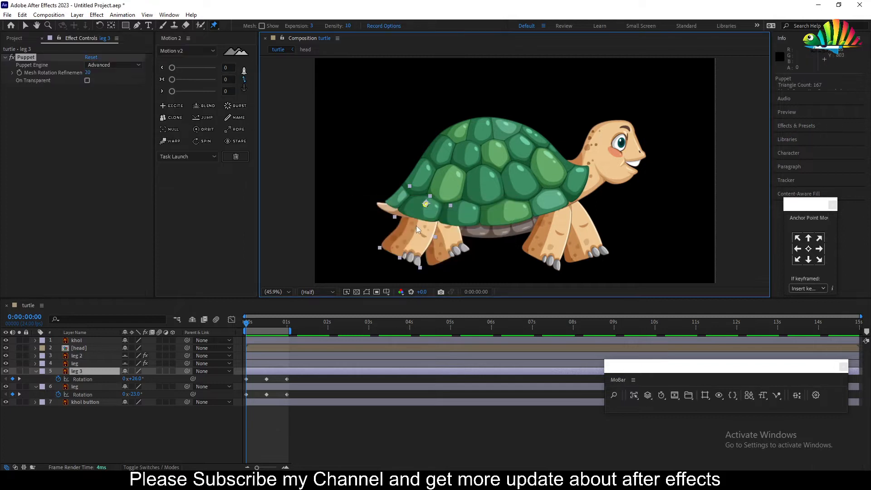
pyautogui.click(413, 230)
pyautogui.click(403, 252)
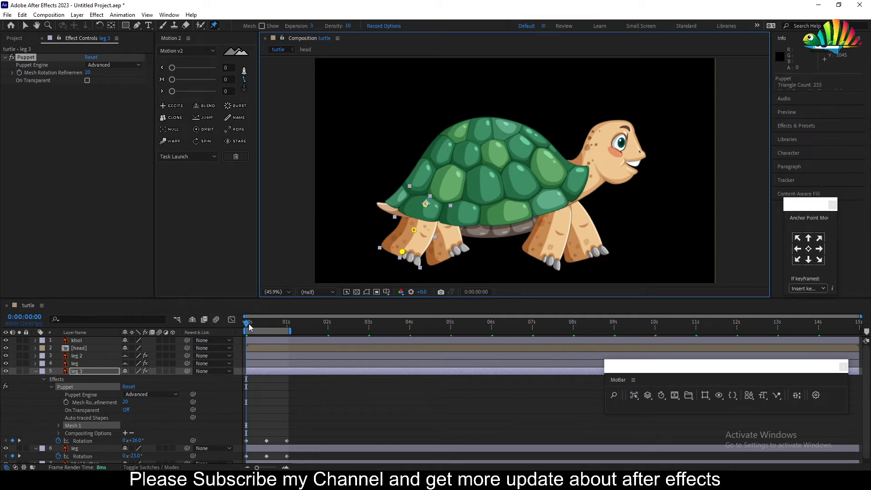
# Step: Clone leg 3's three starting puppet pin keyframes to 0:00:00:06 and 0:00:00:12
pyautogui.moveTo(249, 323); pyautogui.dragTo(257, 324)
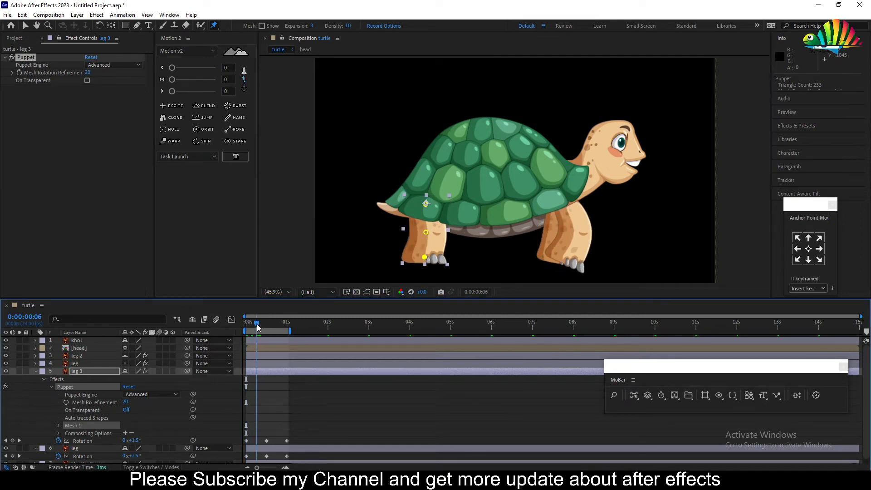
pyautogui.click(78, 375)
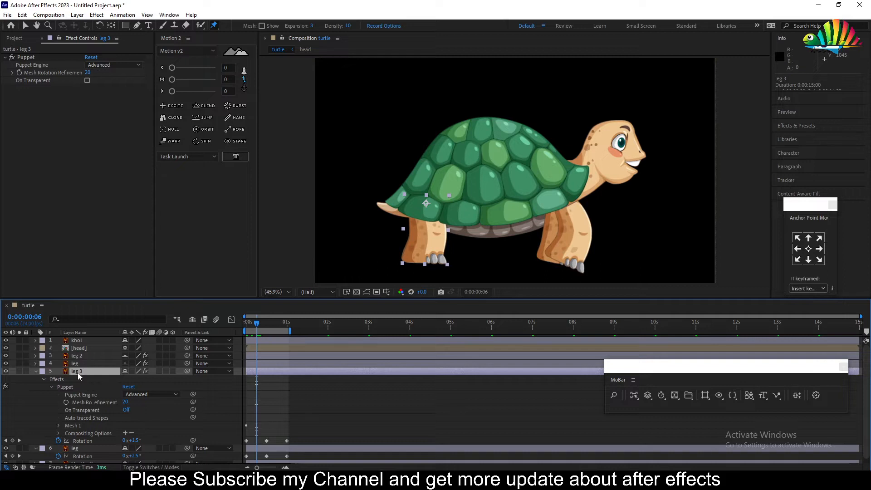
pyautogui.press('u')
pyautogui.moveTo(252, 445); pyautogui.dragTo(235, 406)
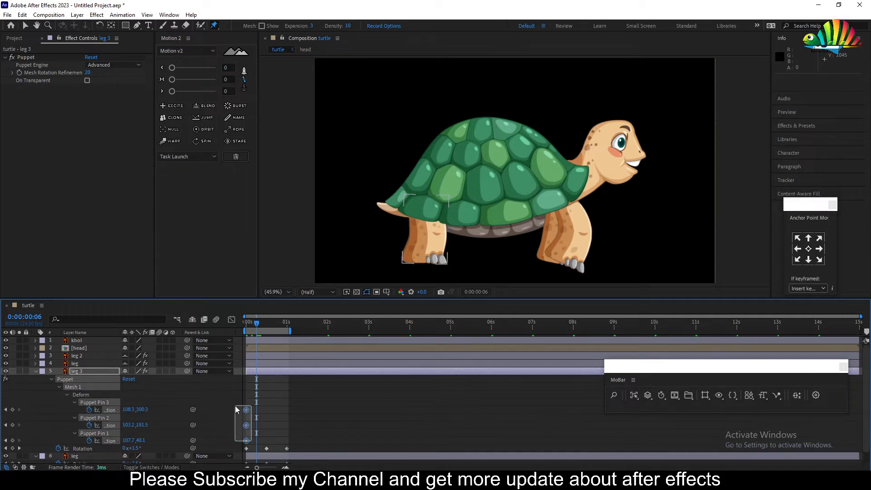
pyautogui.click(171, 118)
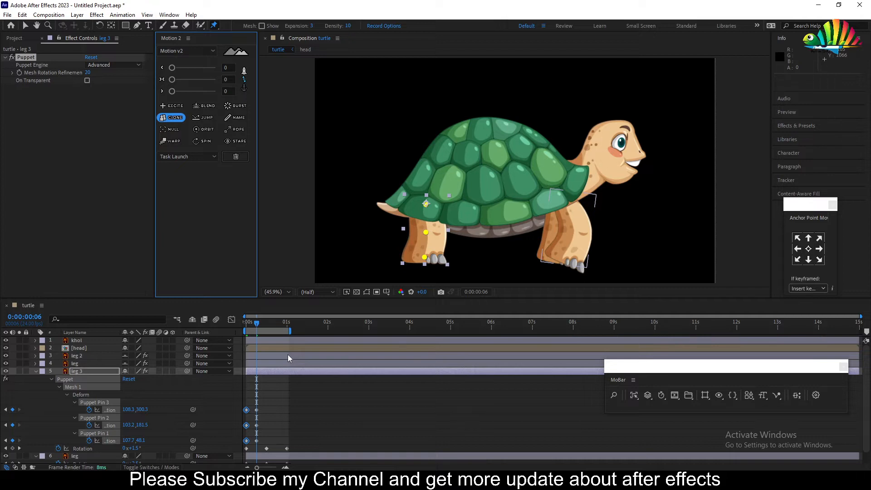
pyautogui.press('k')
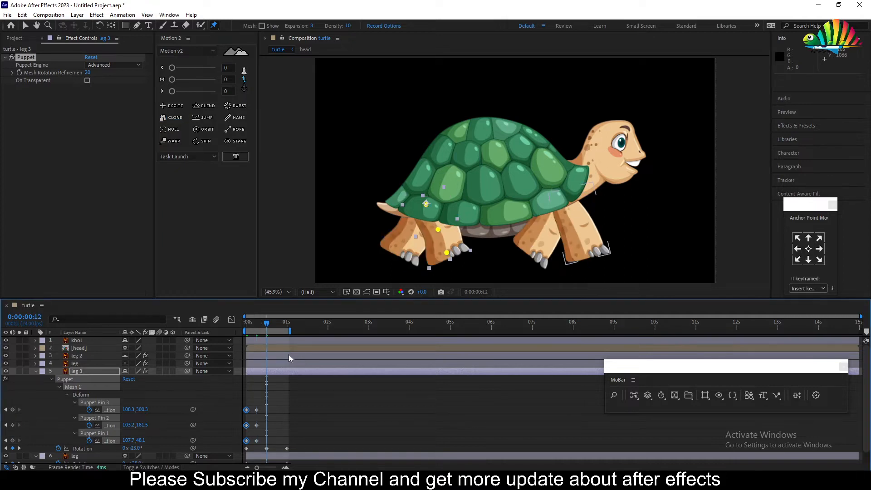
pyautogui.click(183, 117)
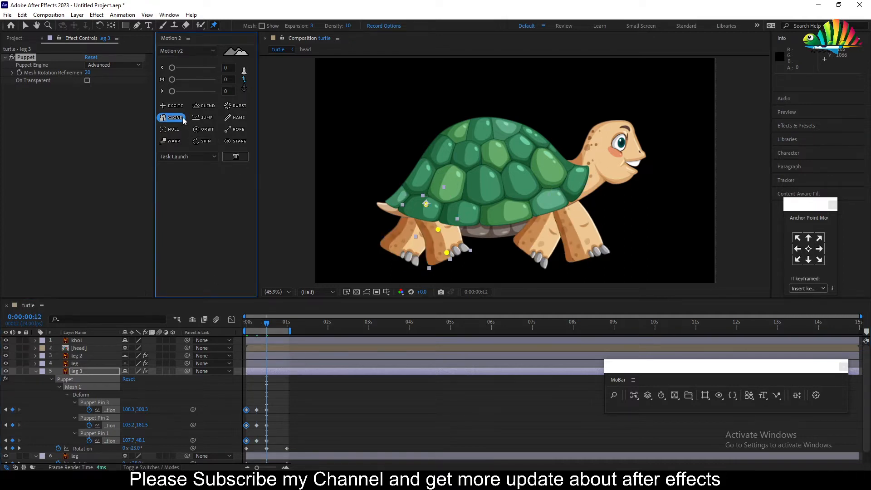
# Step: Bend leg 3's knee at 0:00:00:06 by setting Puppet Pin 2's horizontal position to about 49.2, and preview from the start
pyautogui.press('j')
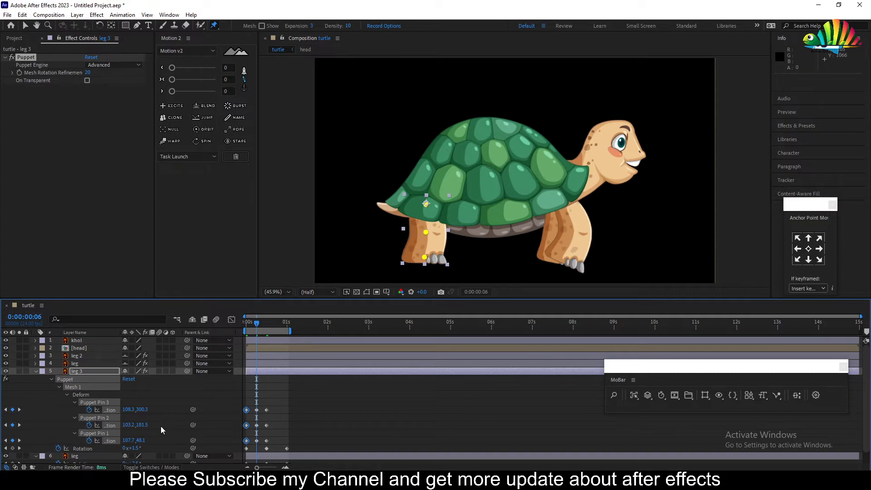
pyautogui.click(161, 430)
pyautogui.moveTo(129, 426); pyautogui.dragTo(110, 427)
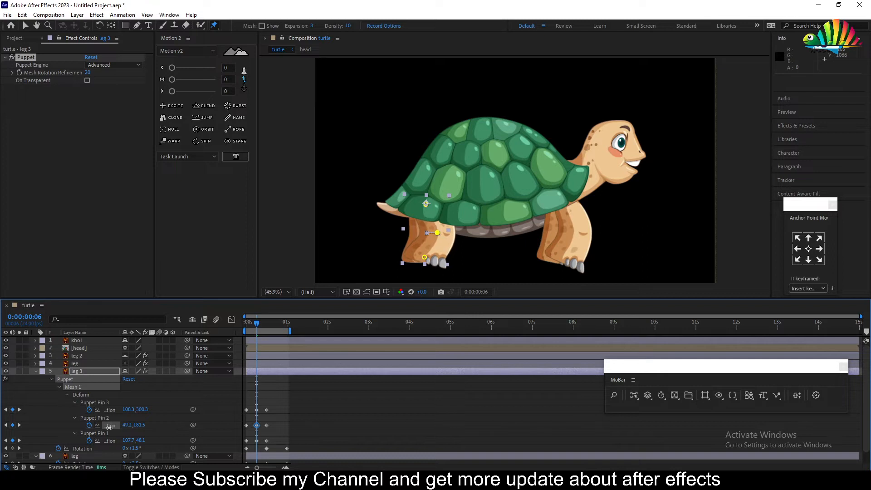
pyautogui.click(249, 324)
pyautogui.press('space')
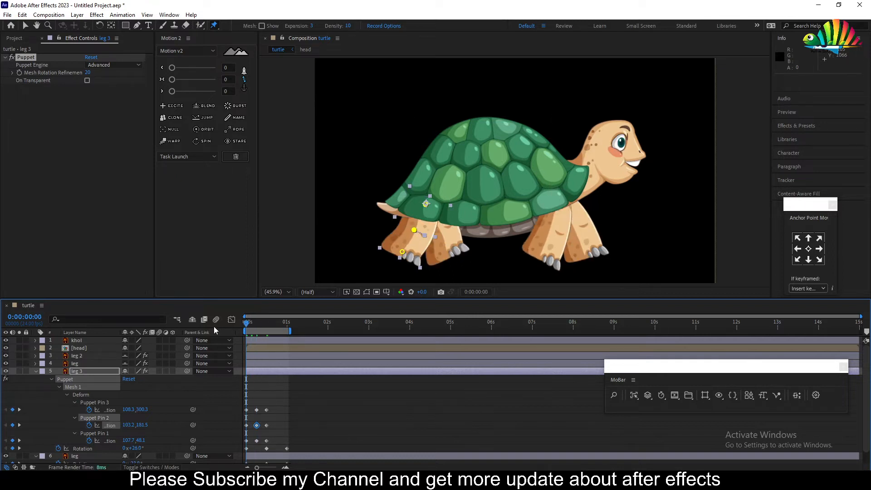
# Step: Collapse leg 3 and place puppet pins on the layer 6 leg's hip, knee and foot at 0:00:00:00
pyautogui.click(82, 372)
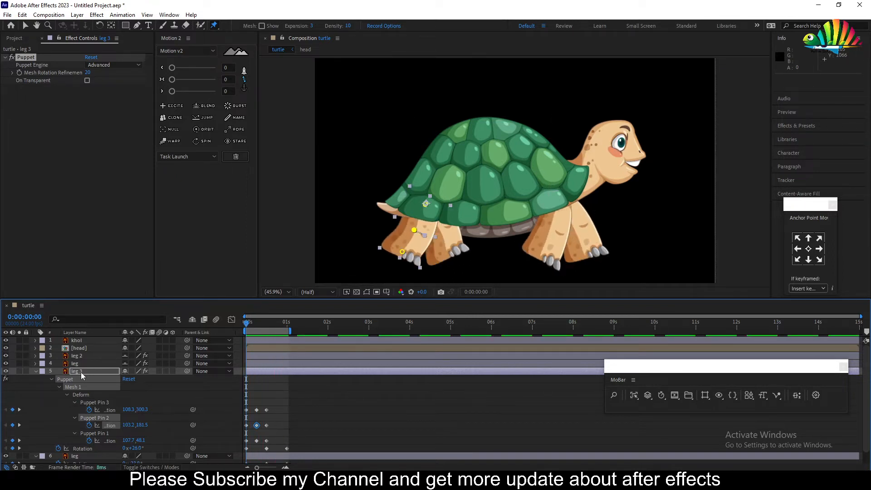
pyautogui.click(36, 371)
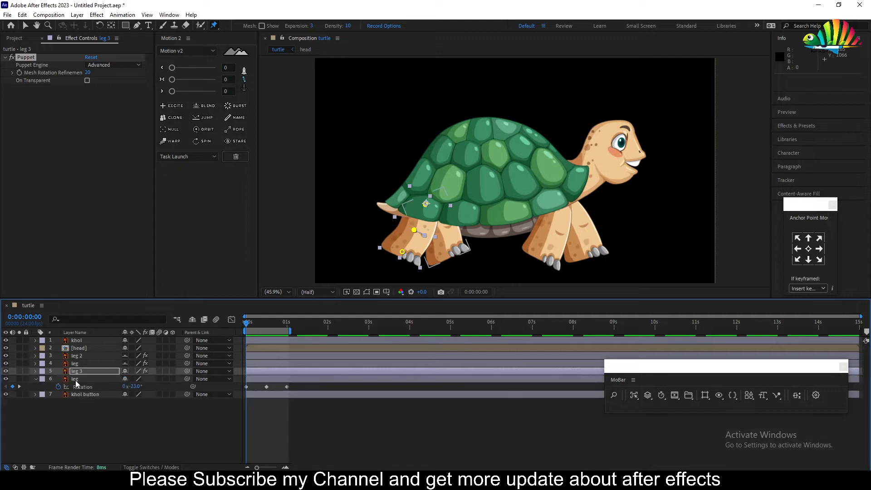
pyautogui.click(97, 379)
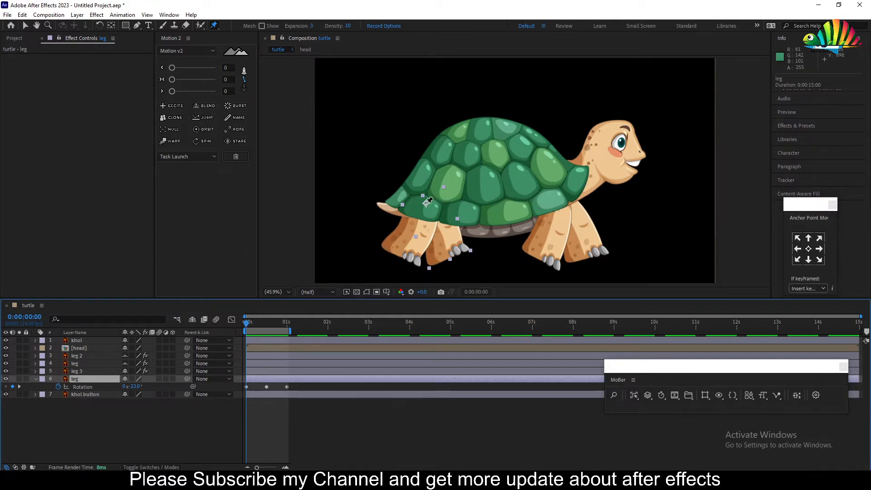
pyautogui.click(441, 230)
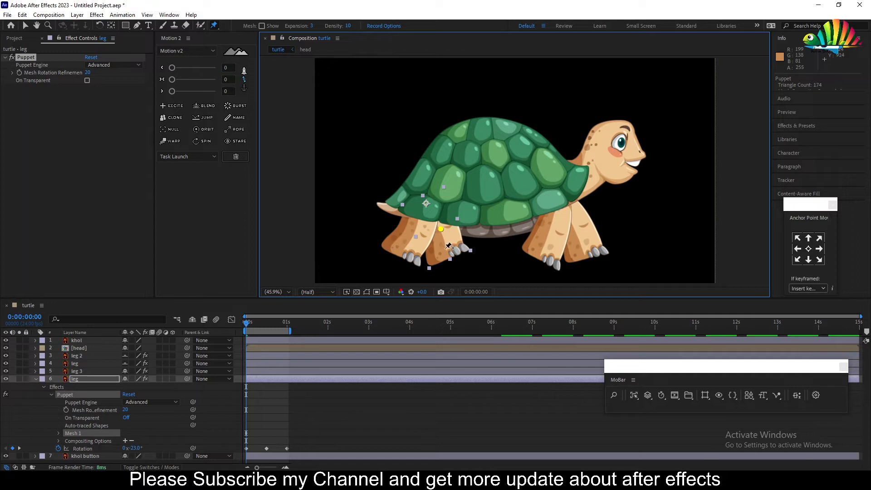
pyautogui.click(446, 249)
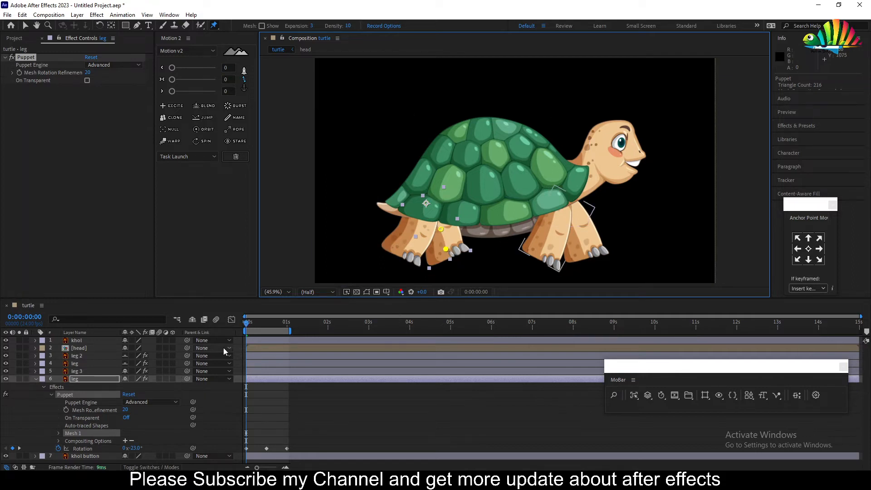
# Step: Clone the layer 6 leg's three starting puppet pin keyframes to 0:00:00:06, 0:00:00:12, 0:00:00:18 and 0:00:01:00
pyautogui.moveTo(245, 325); pyautogui.dragTo(256, 325)
pyautogui.click(78, 380)
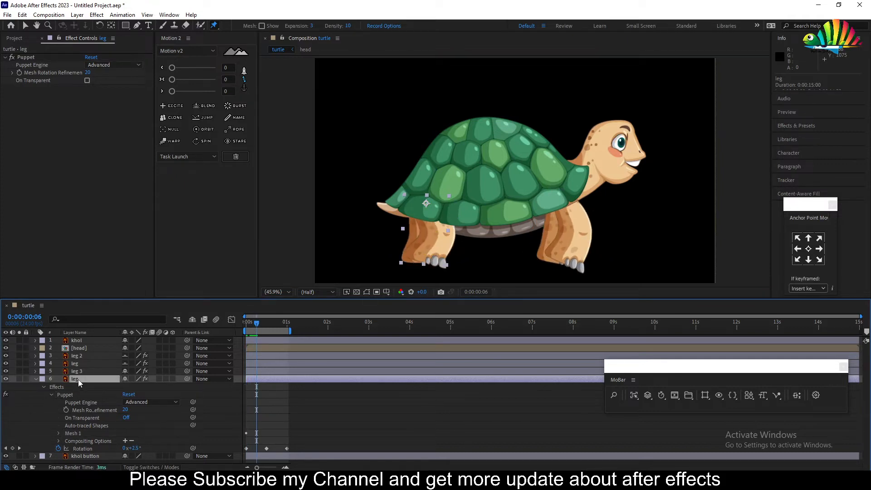
pyautogui.press('u')
pyautogui.moveTo(256, 453); pyautogui.dragTo(237, 416)
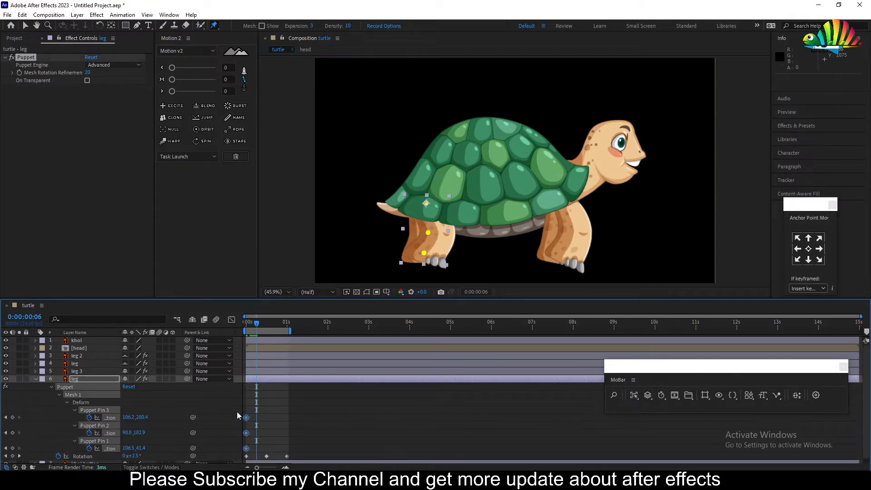
pyautogui.click(176, 119)
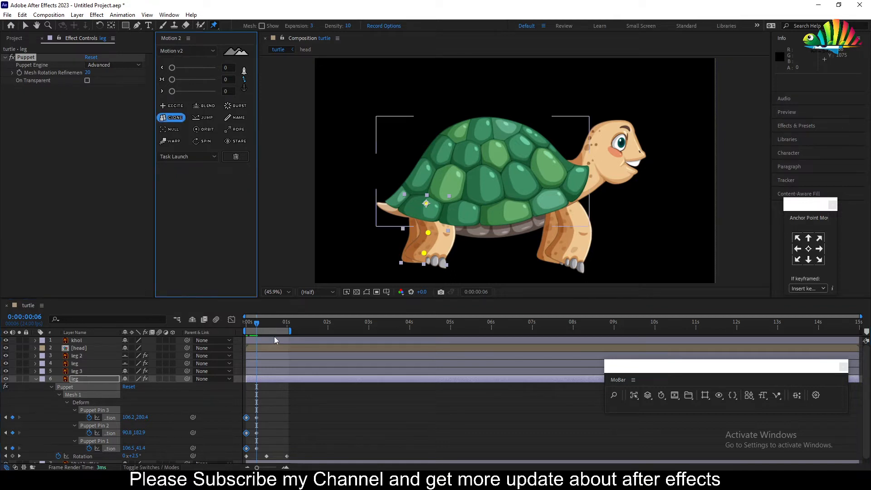
pyautogui.press('k')
pyautogui.click(174, 118)
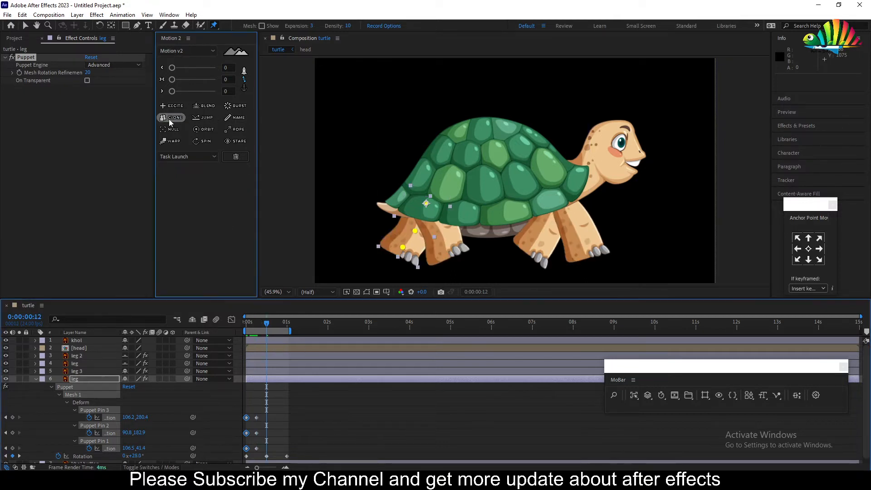
pyautogui.moveTo(267, 324); pyautogui.dragTo(278, 327)
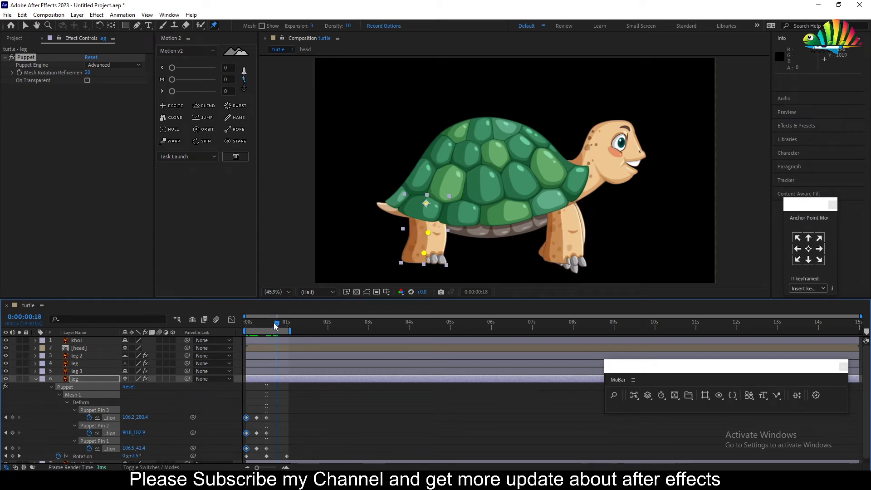
pyautogui.click(174, 117)
pyautogui.press('space')
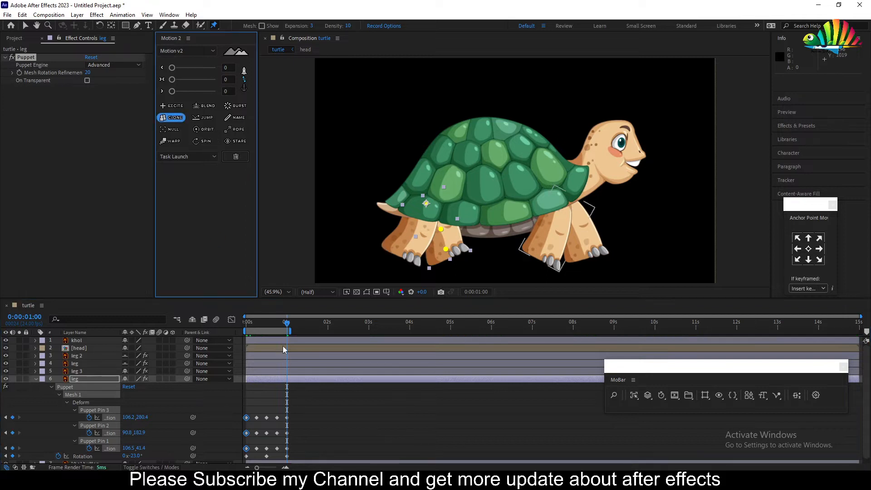
# Step: Bend the layer 6 leg's knee at 0:00:00:18 by setting Puppet Pin 2's horizontal position to about 39.8, and play back the walk
pyautogui.click(277, 324)
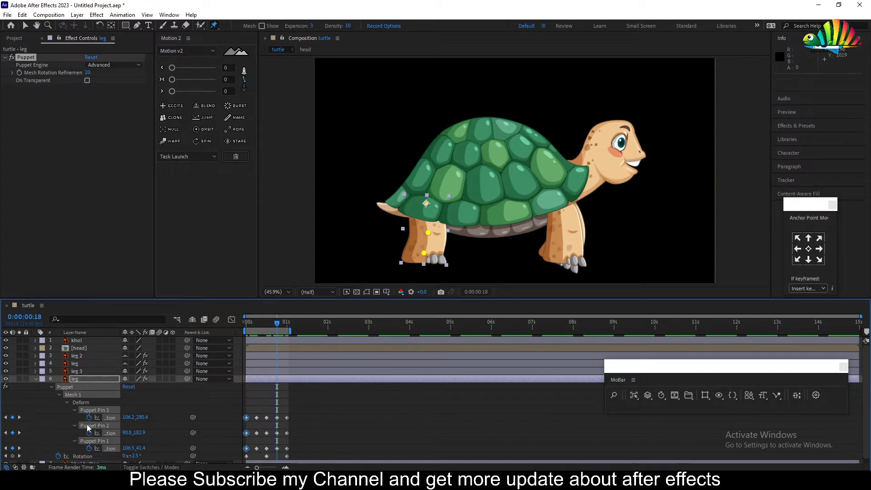
pyautogui.click(105, 426)
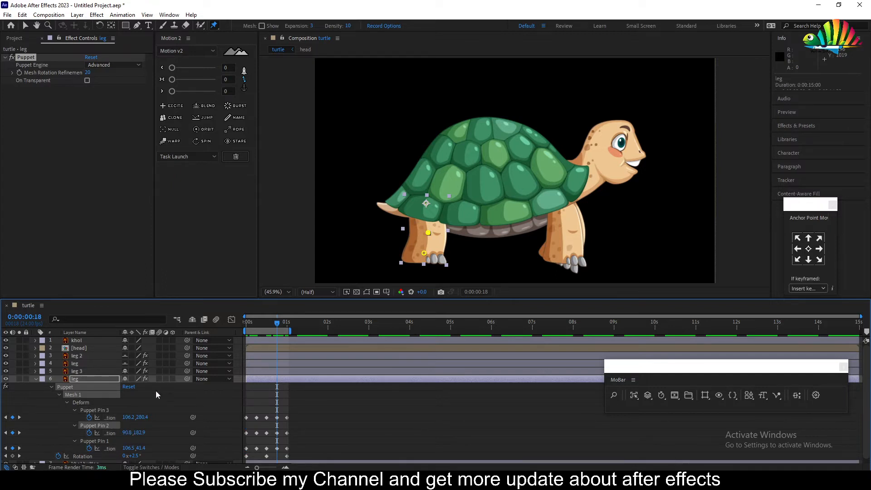
pyautogui.moveTo(128, 434); pyautogui.dragTo(107, 433)
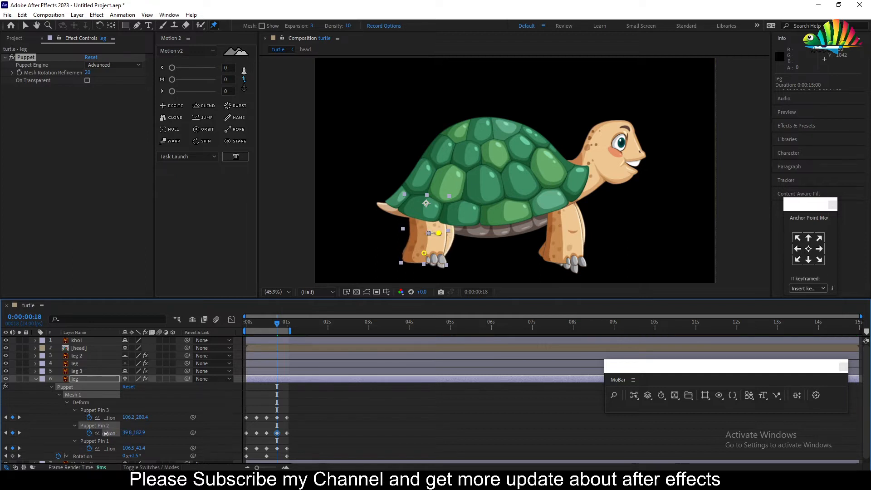
pyautogui.press('space')
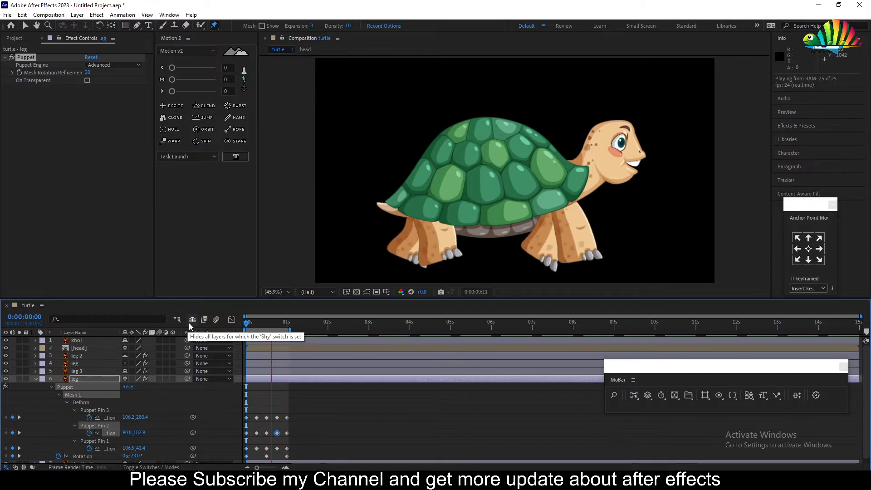
pyautogui.click(278, 323)
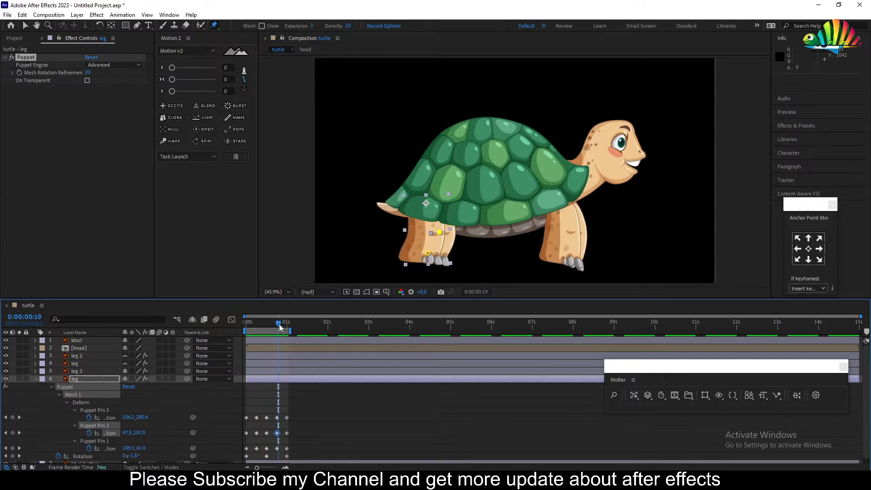
pyautogui.moveTo(279, 324); pyautogui.dragTo(219, 325)
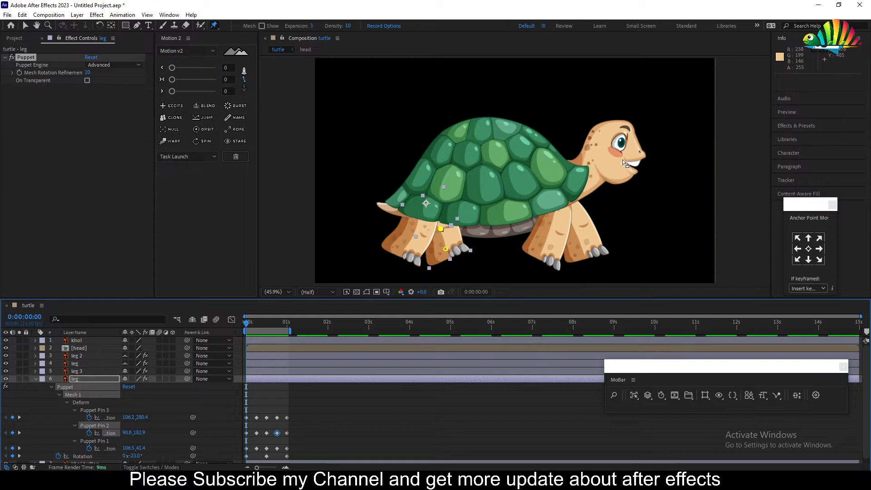
pyautogui.click(35, 380)
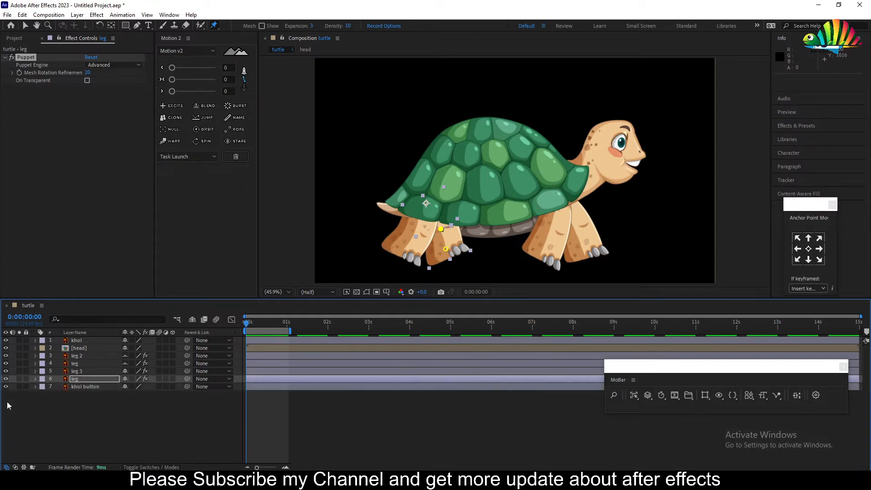
pyautogui.click(80, 348)
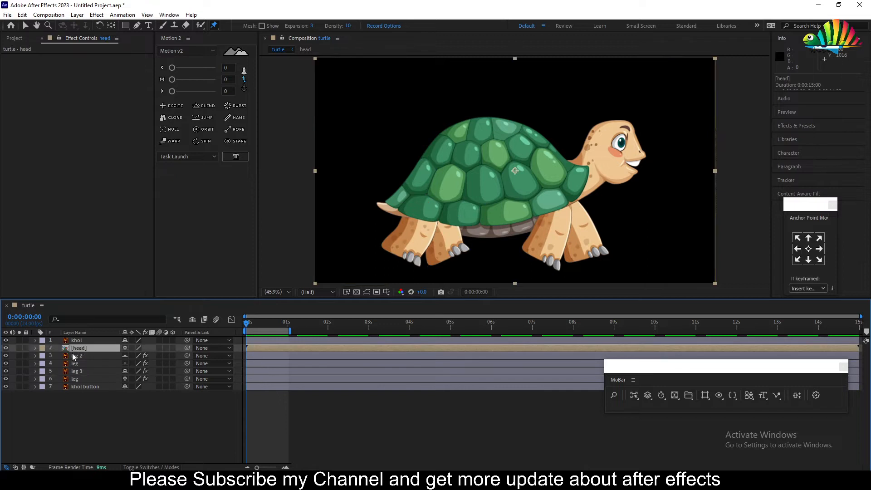
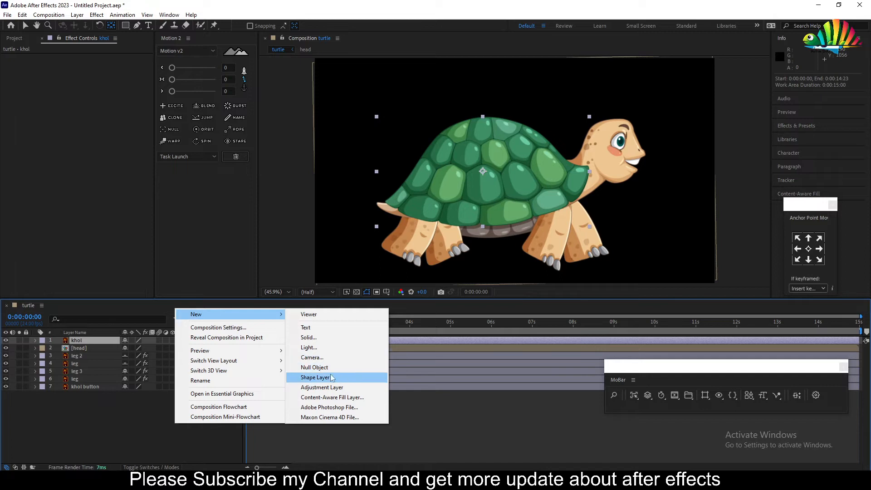
# Step: Create a null object with all the turtle layers parented to it, and play back the animation
pyautogui.click(314, 368)
pyautogui.moveTo(139, 421); pyautogui.dragTo(69, 348)
pyautogui.moveTo(187, 348); pyautogui.dragTo(97, 341)
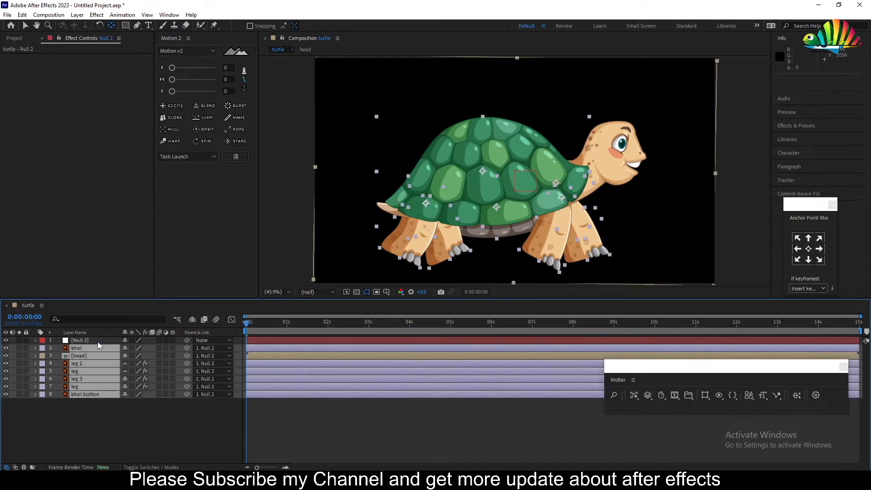
pyautogui.press('space')
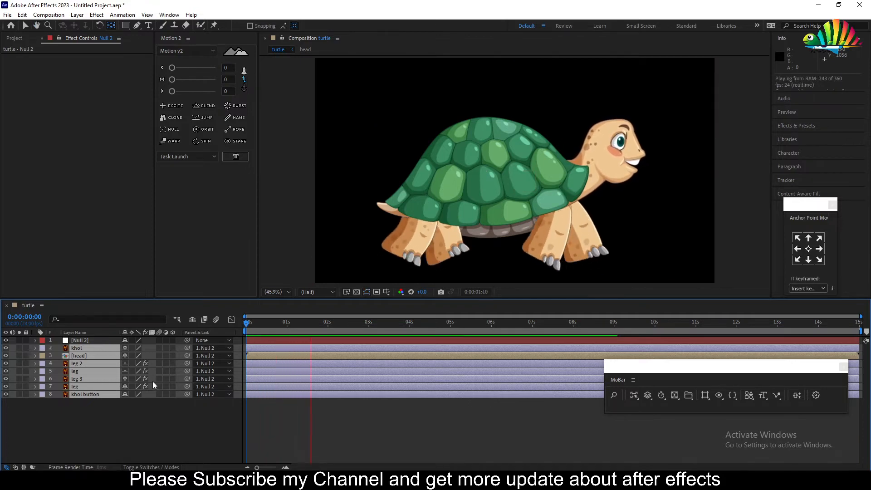
pyautogui.press('space')
pyautogui.press('Home')
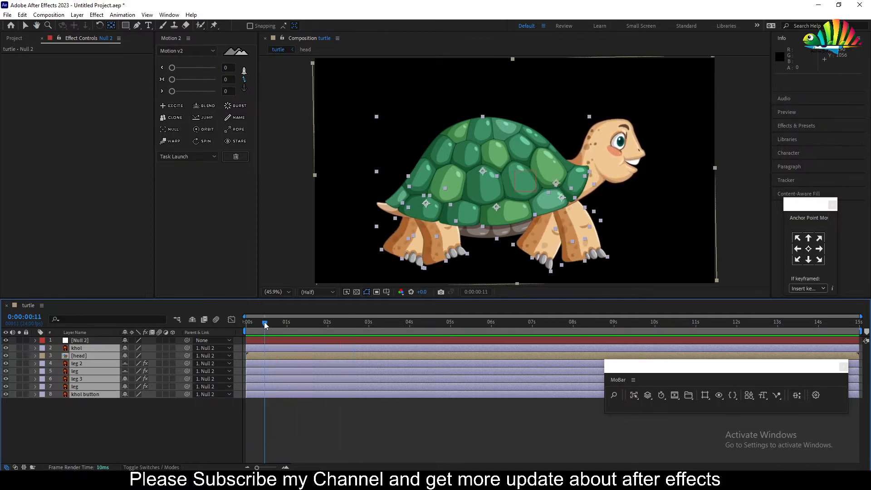
# Step: Play back the walk and add a Position keyframe to Null 2 at 0:00:00:00
pyautogui.press('space')
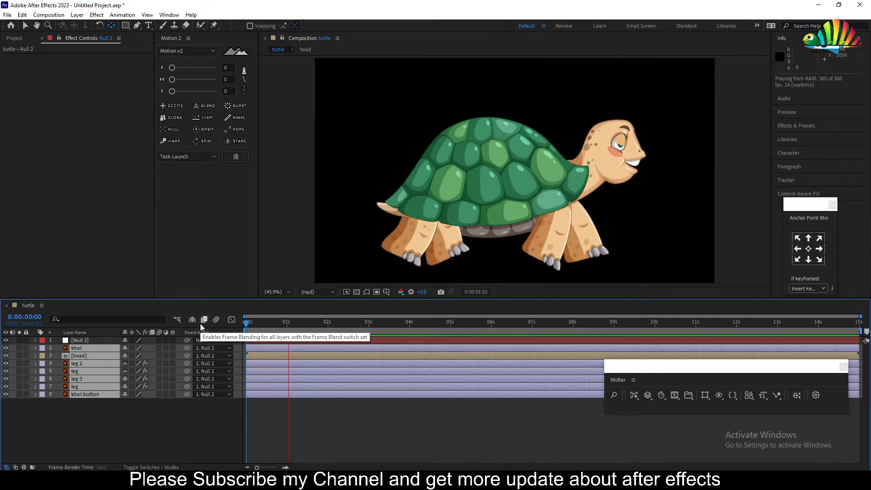
pyautogui.press('space')
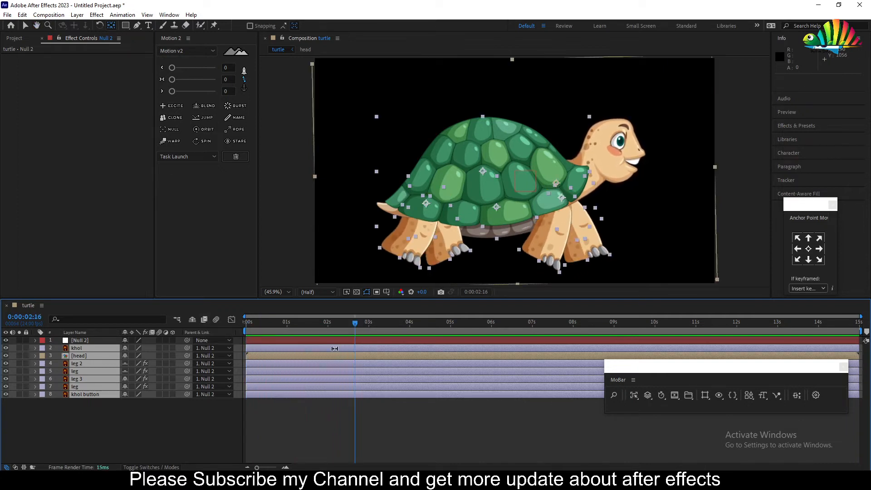
pyautogui.click(79, 341)
pyautogui.press('Home')
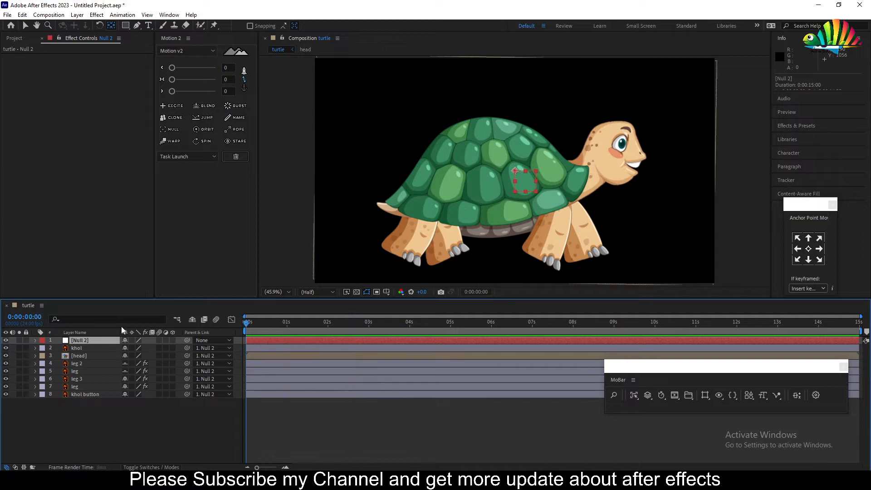
pyautogui.press('p')
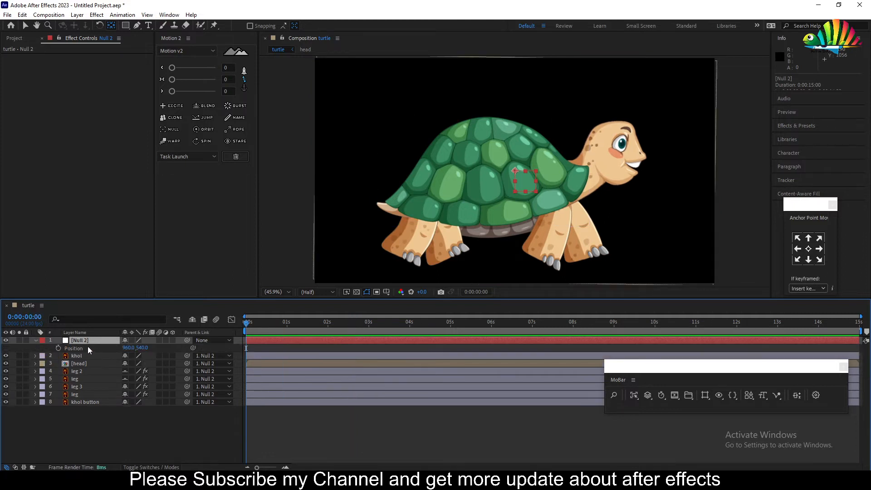
pyautogui.click(58, 348)
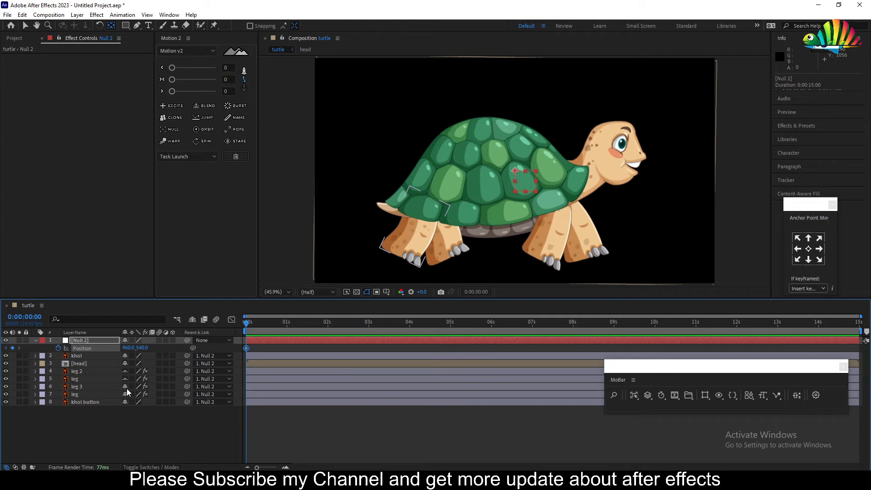
# Step: Add Position keyframes to Null 2 at 0:00:00:12 and 0:00:01:00
pyautogui.click(27, 317)
pyautogui.write('12')
pyautogui.press('Return')
pyautogui.click(13, 348)
pyautogui.click(41, 316)
pyautogui.write('100')
pyautogui.press('Return')
pyautogui.click(13, 347)
# Step: Raise the body mid-cycle by setting Null 2's vertical position to 533 at the 0:00:00:12 keyframe
pyautogui.click(6, 348)
pyautogui.click(143, 348)
pyautogui.write('538')
pyautogui.press('Return')
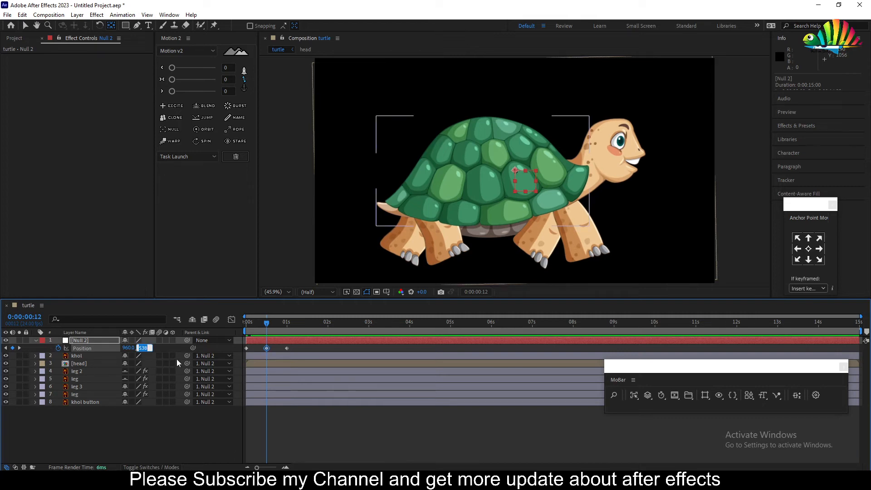
pyautogui.write('533')
pyautogui.press('Return')
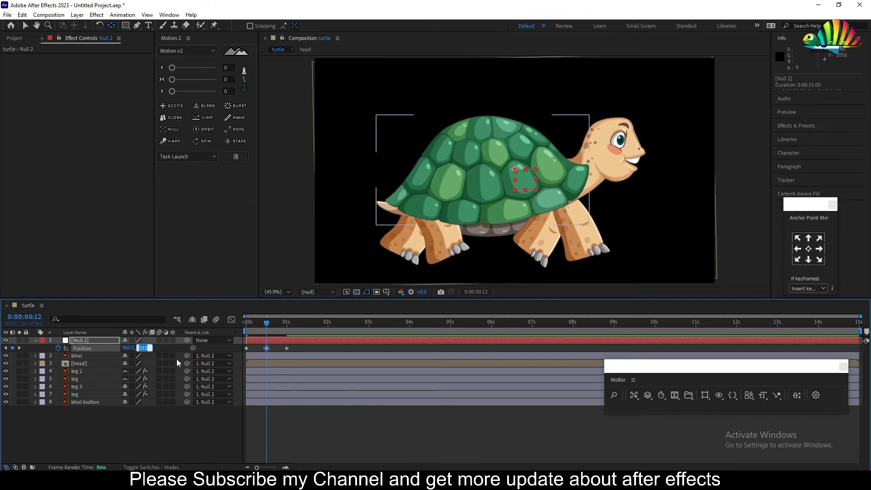
# Step: Limit the work area to the first second and play back the walk with the body bob
pyautogui.click(181, 435)
pyautogui.moveTo(263, 323); pyautogui.dragTo(283, 322)
pyautogui.press('n')
pyautogui.press('space')
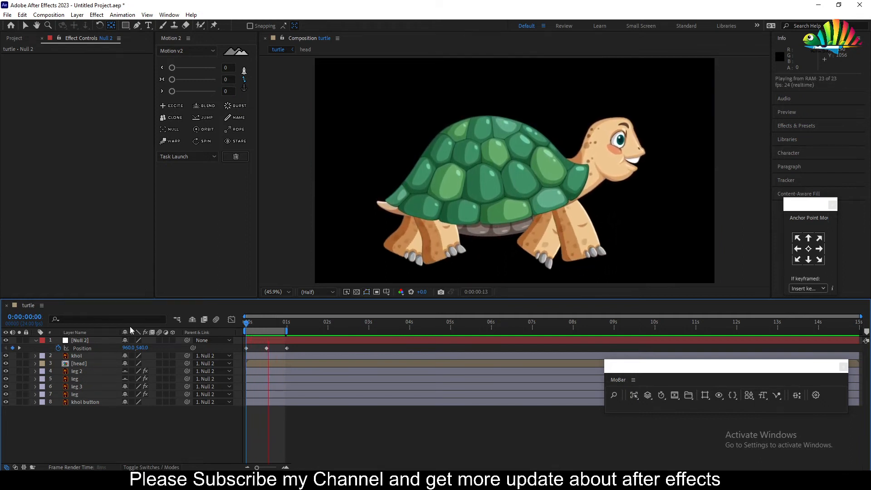
pyautogui.press('space')
# Step: Move Null 2's raised and ending Position keyframes to 0:00:00:06 and 0:00:00:12, and clone both starting at 0:00:00:18
pyautogui.moveTo(271, 327); pyautogui.dragTo(257, 349)
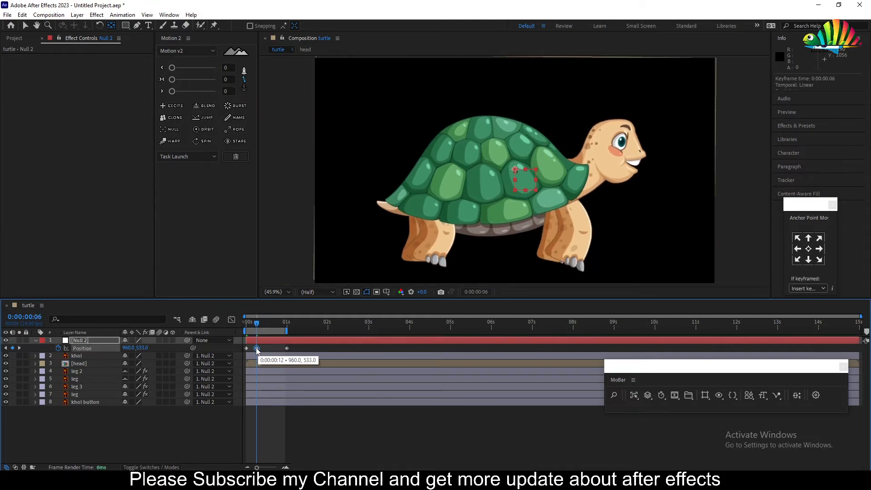
pyautogui.moveTo(257, 329); pyautogui.dragTo(254, 360)
pyautogui.click(274, 326)
pyautogui.click(172, 117)
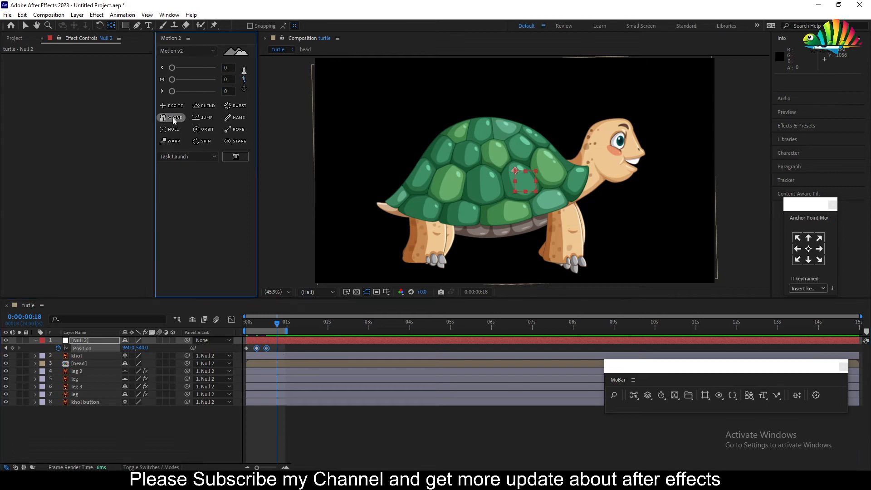
# Step: Adjust the work area's end to just past 0:00:01:00 and play back the doubled body bob
pyautogui.moveTo(287, 331); pyautogui.dragTo(273, 325)
pyautogui.press('space')
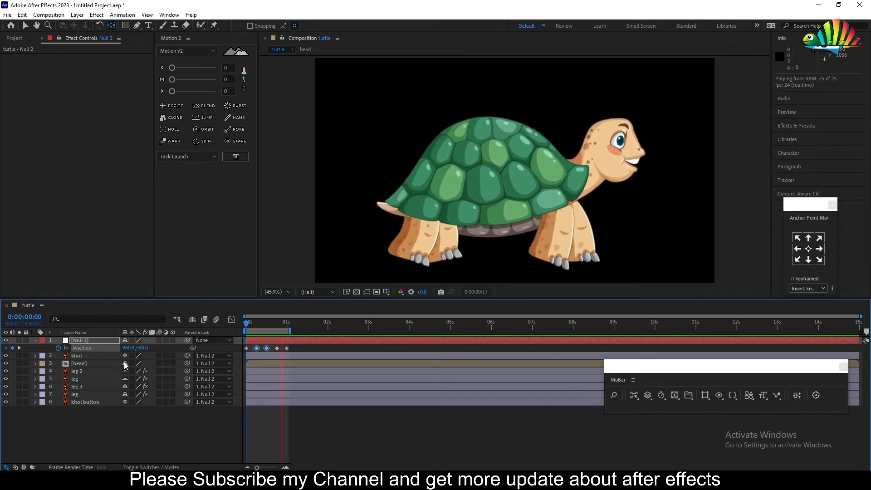
pyautogui.press('space')
pyautogui.moveTo(262, 323); pyautogui.dragTo(245, 328)
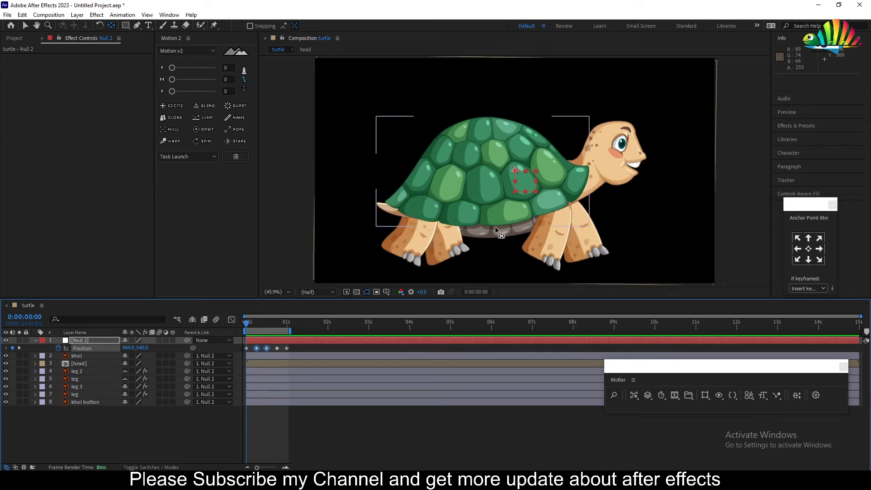
# Step: Identify the khol button layer by toggling its visibility off and on, and play back the walk
pyautogui.click(89, 403)
pyautogui.click(5, 402)
pyautogui.click(5, 402)
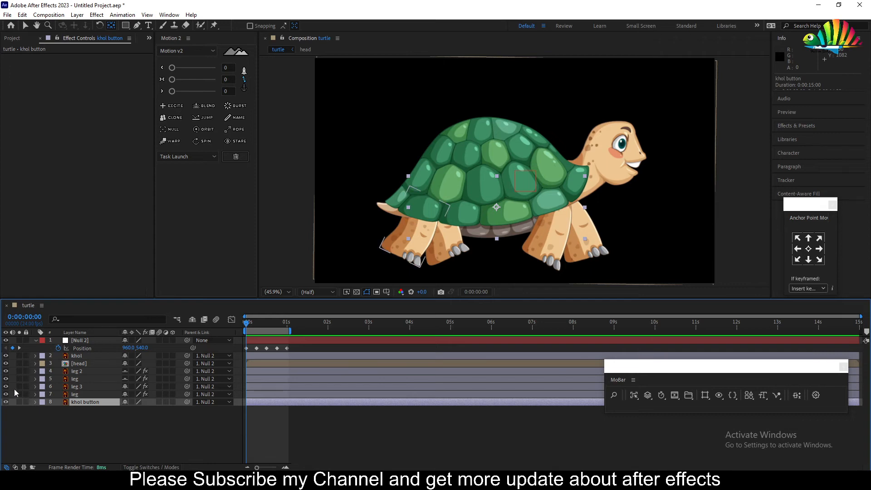
pyautogui.press('space')
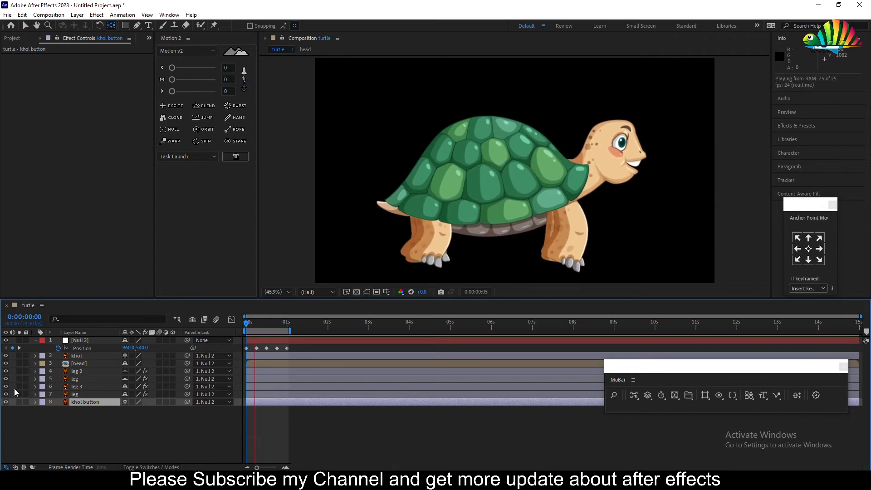
pyautogui.press('space')
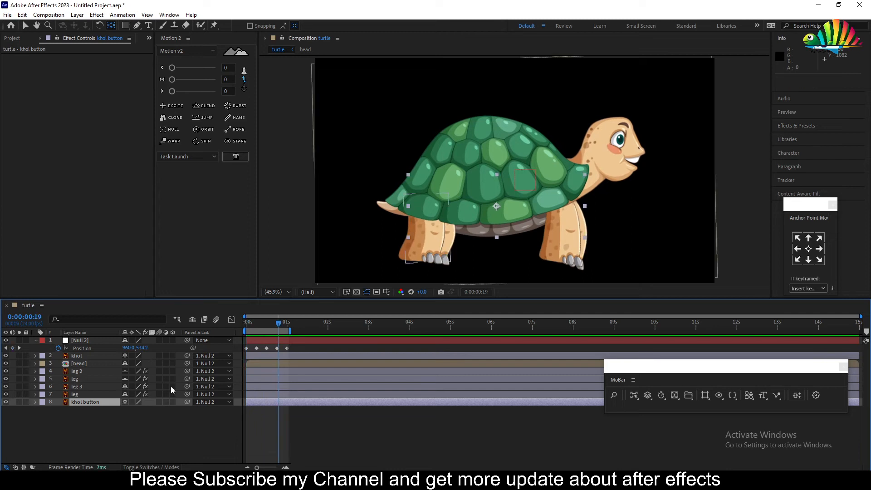
# Step: Extend the work area to the full 15 seconds and reveal every layer's keyframed properties in a maximized timeline
pyautogui.moveTo(294, 329); pyautogui.dragTo(861, 331)
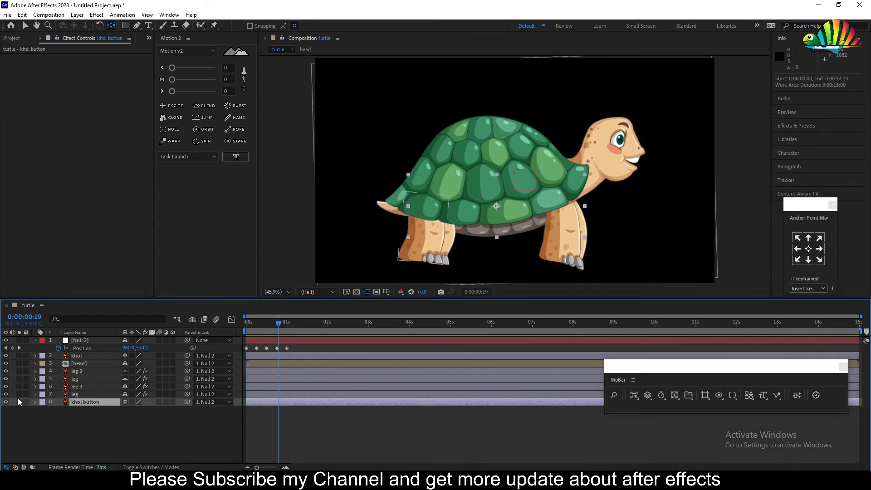
pyautogui.click(36, 341)
pyautogui.moveTo(93, 407); pyautogui.dragTo(77, 354)
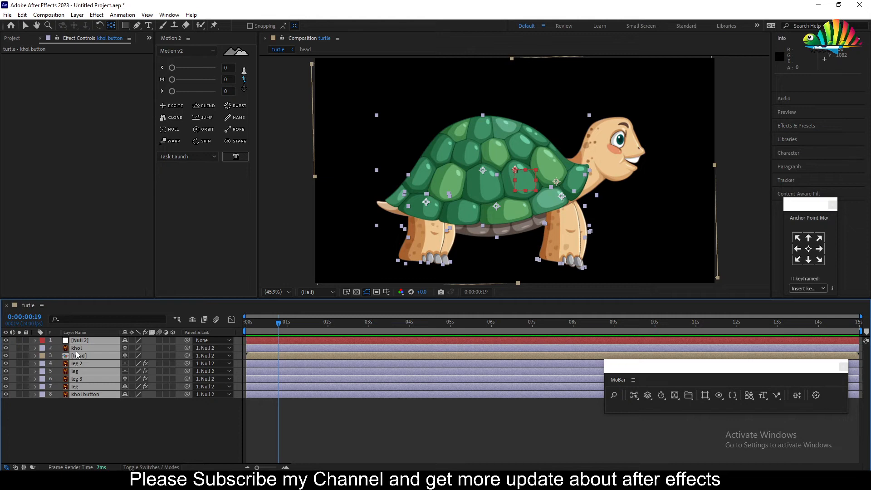
pyautogui.press('u')
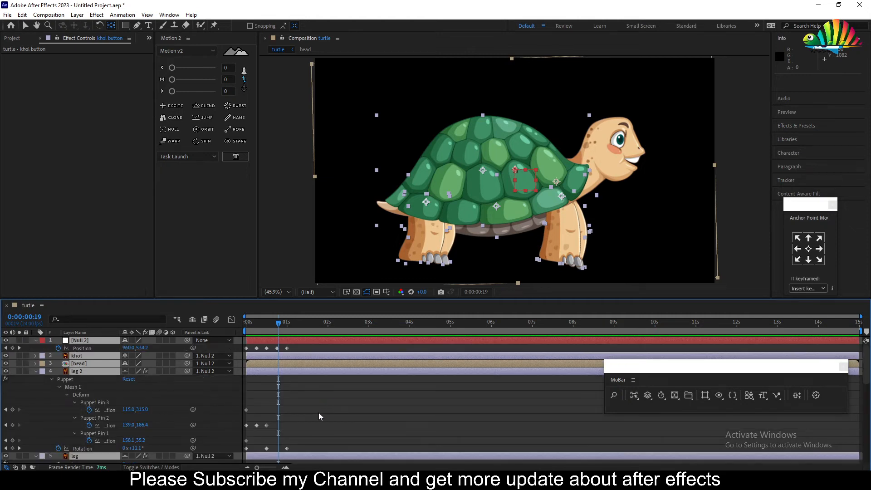
pyautogui.scroll(-5, 319, 412)
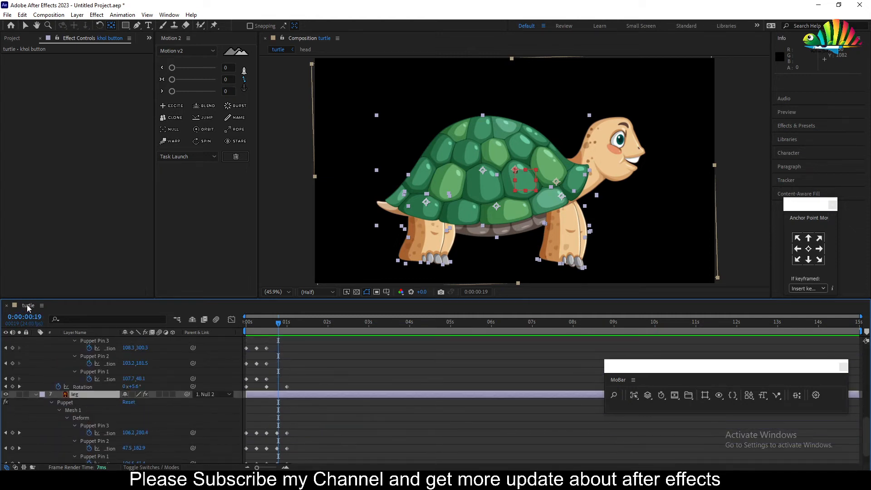
pyautogui.doubleClick(26, 304)
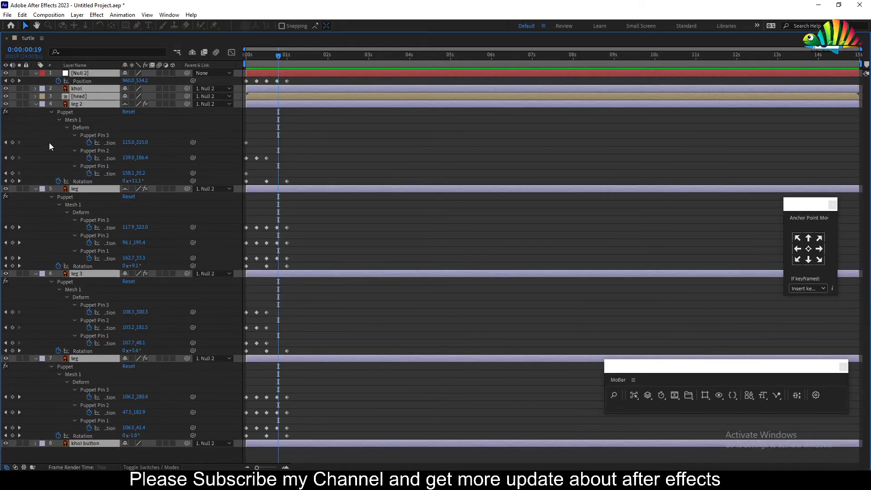
# Step: Try to run a MoBar command on all the turtle's keyframes at 0:00:01:00, and play back the animation
pyautogui.moveTo(309, 457); pyautogui.dragTo(229, 82)
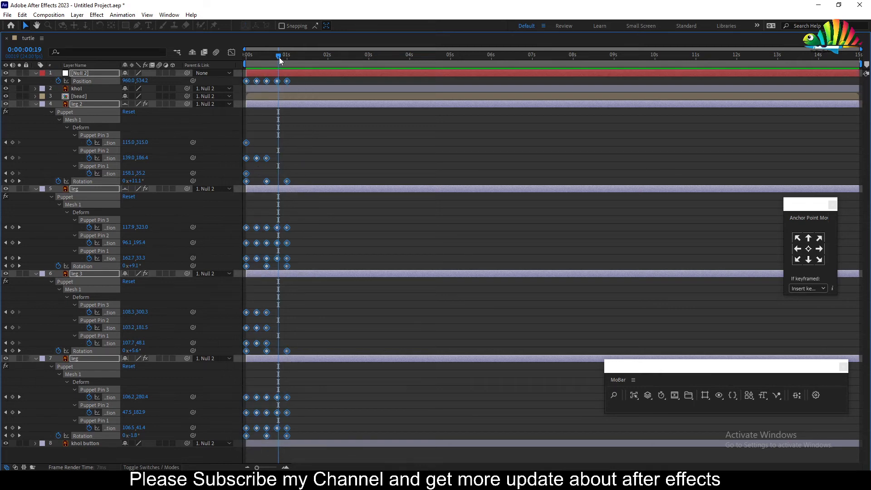
pyautogui.moveTo(279, 60); pyautogui.dragTo(288, 62)
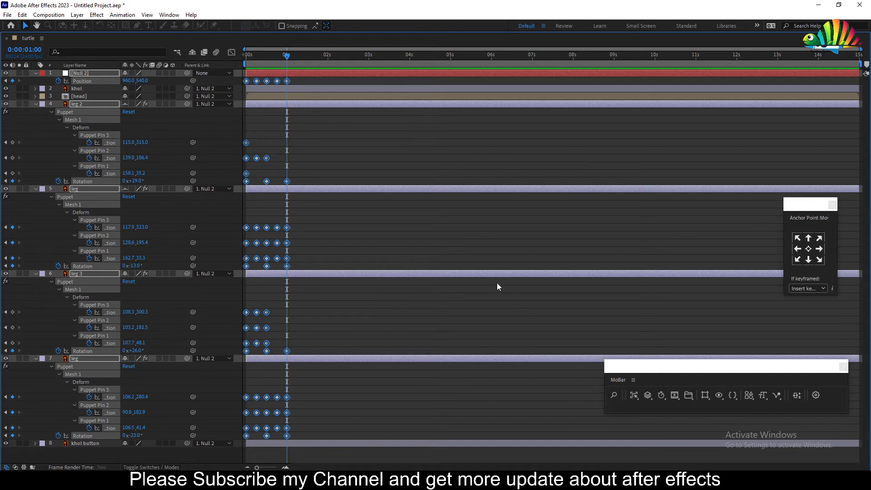
pyautogui.click(796, 398)
pyautogui.click(439, 264)
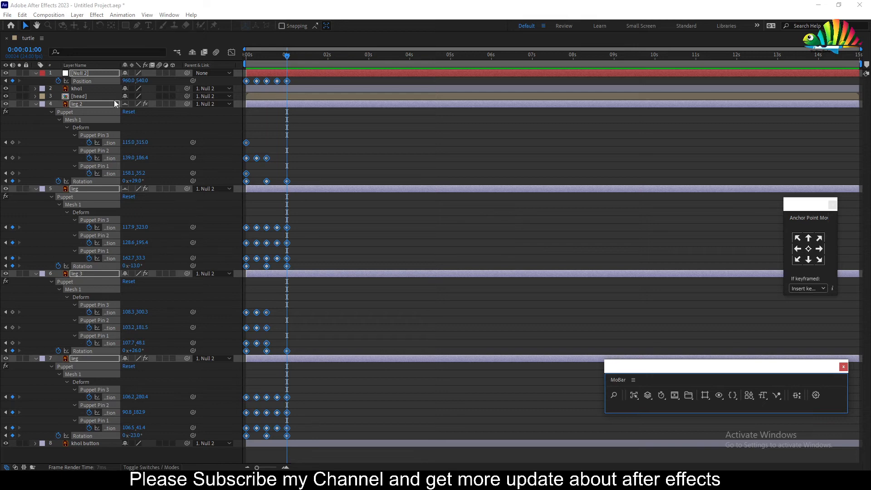
pyautogui.doubleClick(29, 39)
pyautogui.press('Home')
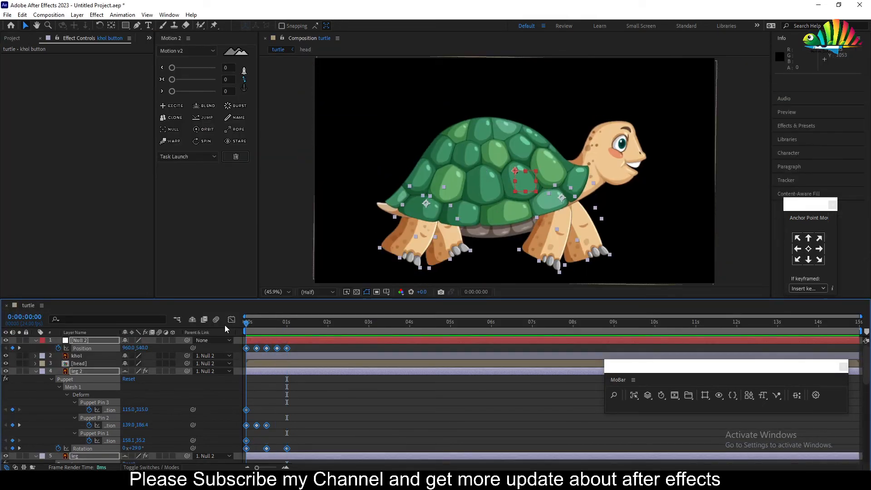
pyautogui.press('space')
pyautogui.press('space')
# Step: Try to run the MoBar command on only the layer 7 leg's keyframes in the maximized timeline
pyautogui.doubleClick(29, 306)
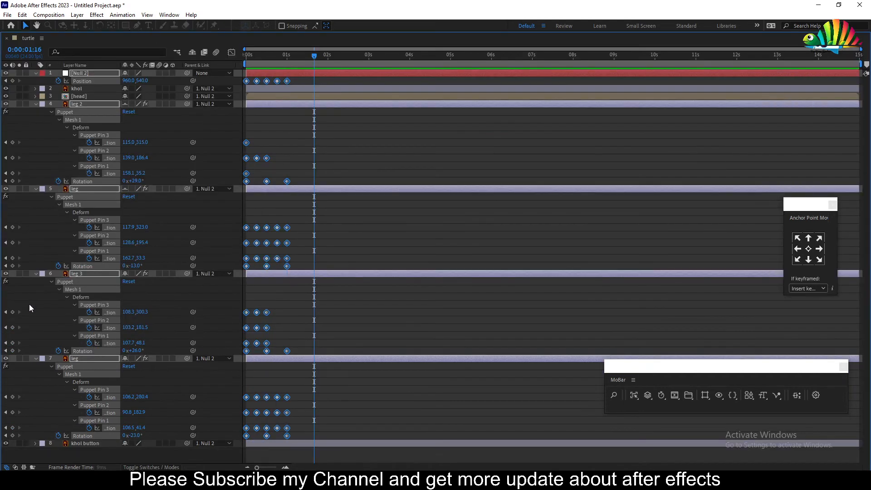
pyautogui.click(320, 432)
pyautogui.moveTo(298, 439); pyautogui.dragTo(233, 381)
pyautogui.click(791, 394)
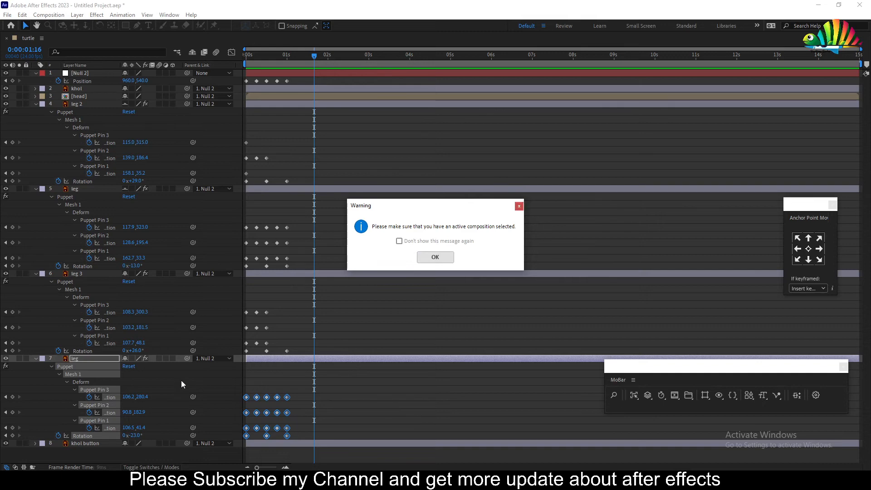
pyautogui.click(82, 436)
pyautogui.click(85, 384)
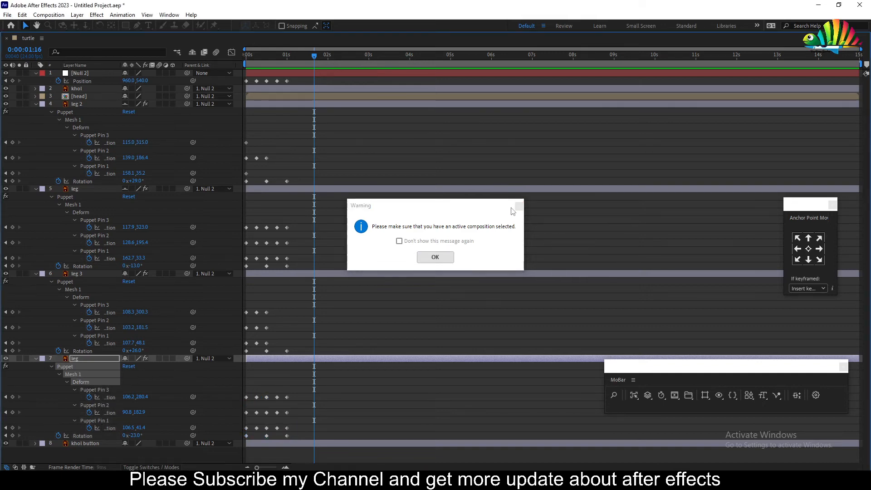
pyautogui.click(435, 258)
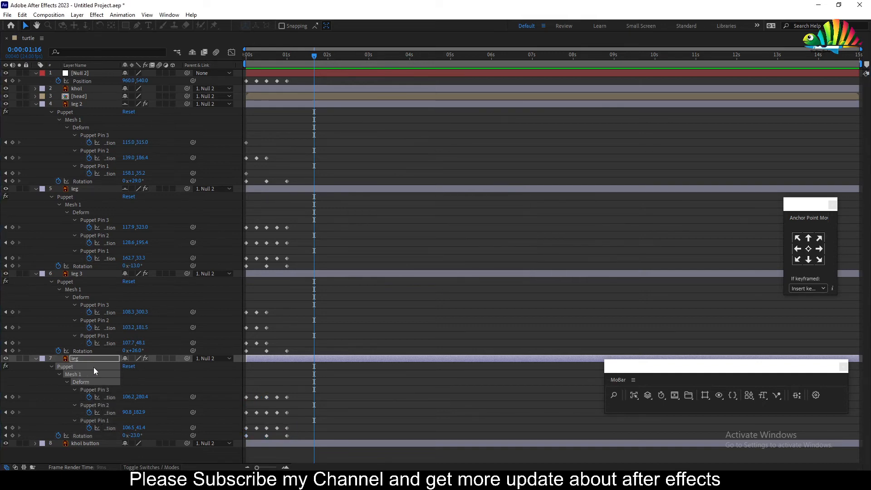
pyautogui.click(142, 383)
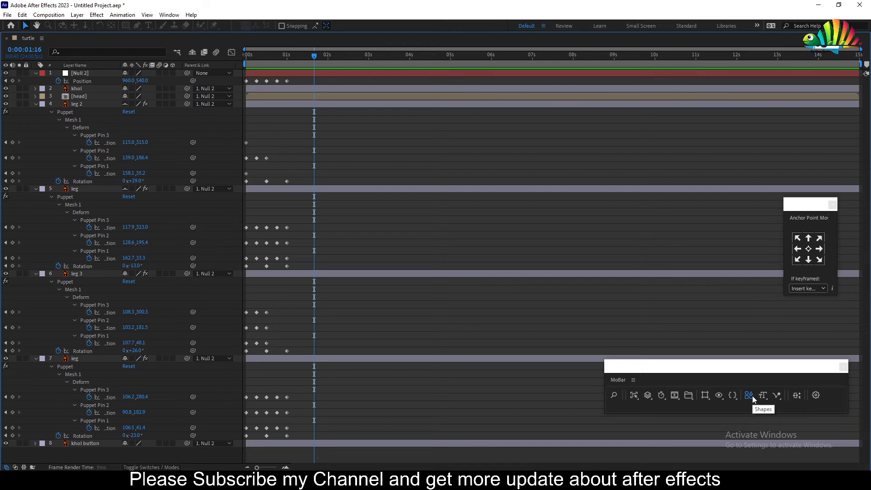
# Step: Add a loopOut() expression to the layer 7 leg's Rotation and copy the expression text
pyautogui.click(83, 437)
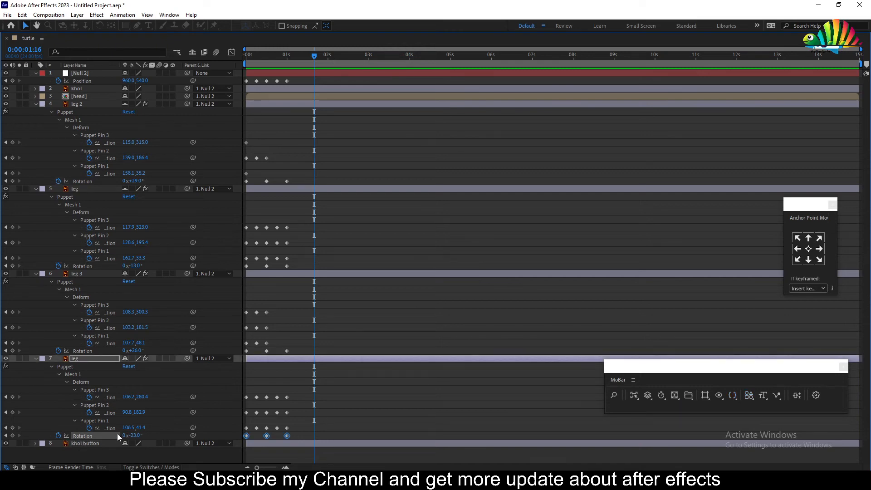
pyautogui.keyDown('alt'); pyautogui.click(60, 436); pyautogui.keyUp('alt')
pyautogui.write('loop')
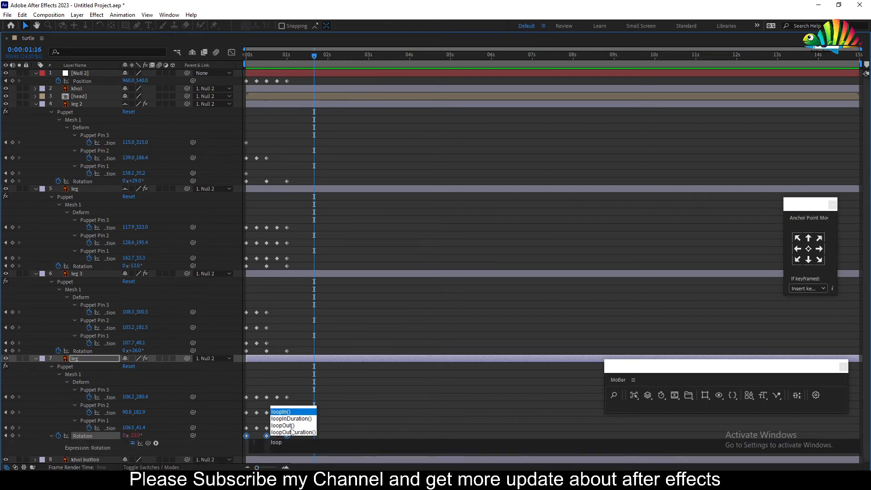
pyautogui.click(293, 425)
pyautogui.moveTo(304, 443); pyautogui.dragTo(256, 443)
pyautogui.hotkey('ctrl', 'c')
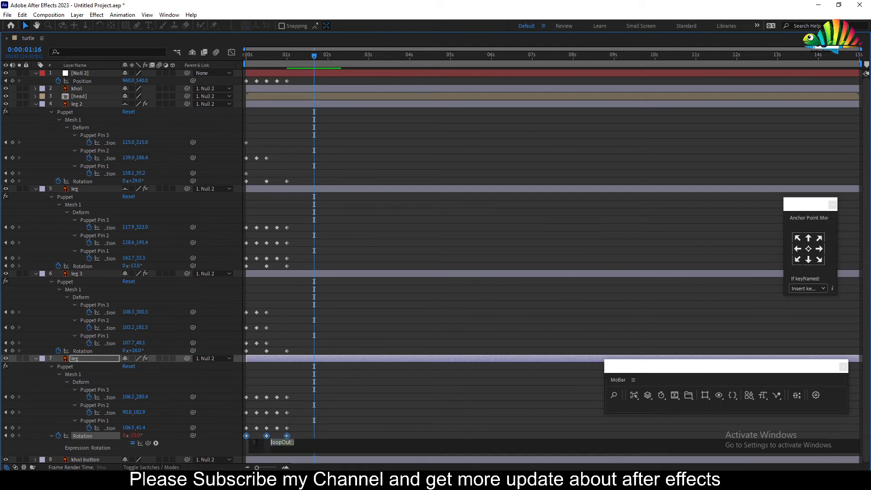
pyautogui.click(236, 450)
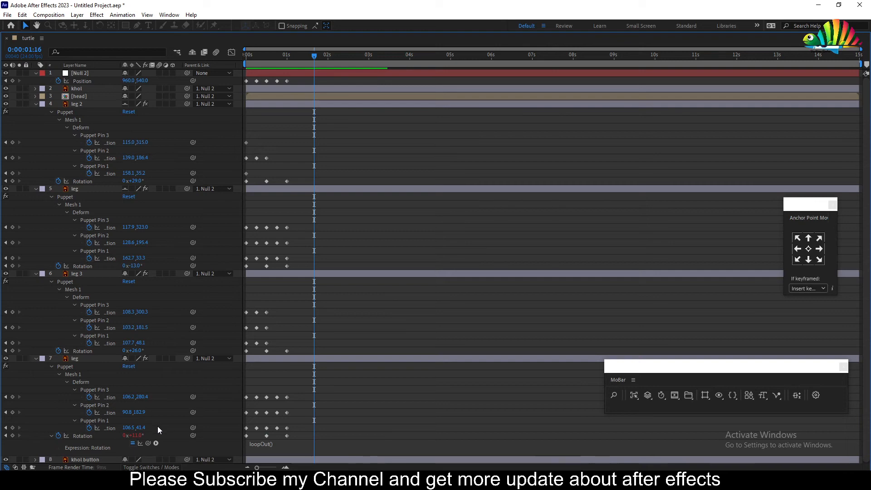
# Step: Add the copied loopOut() expression to the Position of Puppet Pins 1, 2 and 3 on the layer 7 leg
pyautogui.keyDown('alt'); pyautogui.click(89, 429); pyautogui.keyUp('alt')
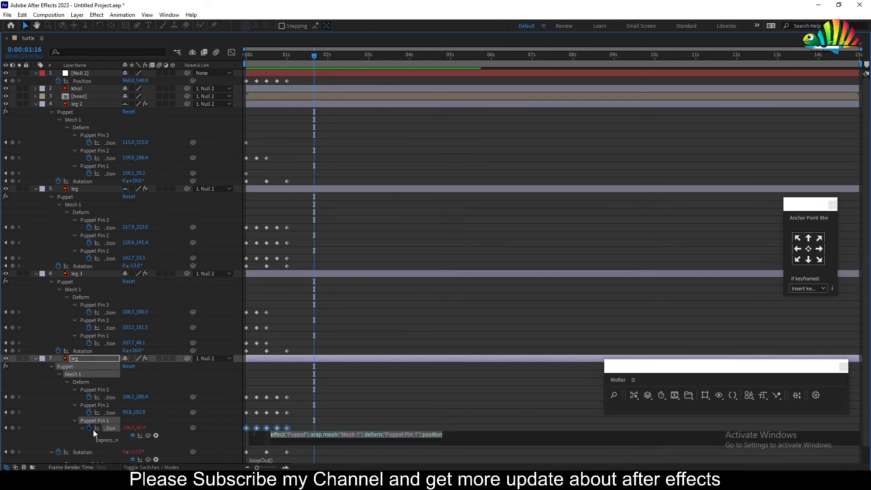
pyautogui.hotkey('ctrl', 'v')
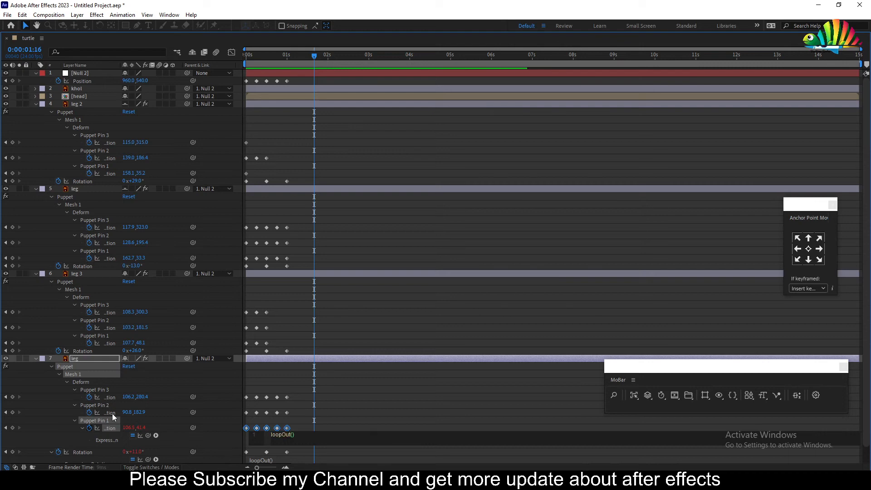
pyautogui.click(144, 414)
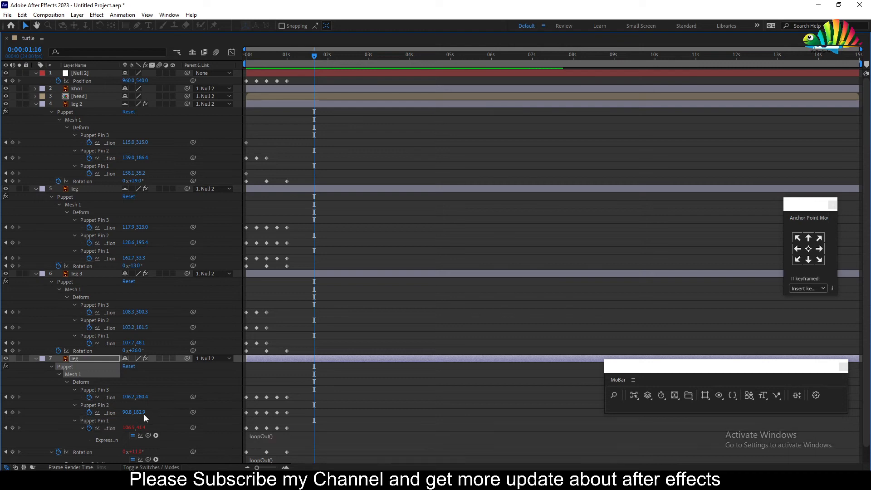
pyautogui.keyDown('alt'); pyautogui.click(90, 413); pyautogui.keyUp('alt')
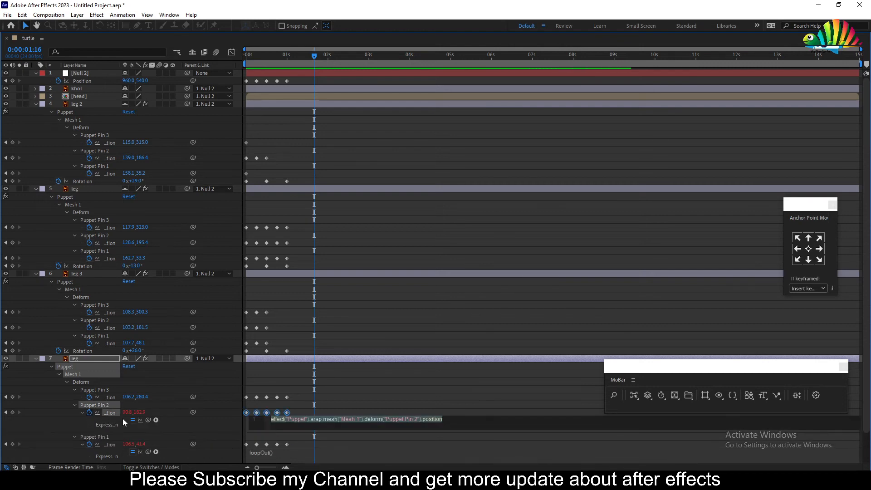
pyautogui.hotkey('ctrl', 'v')
pyautogui.click(211, 400)
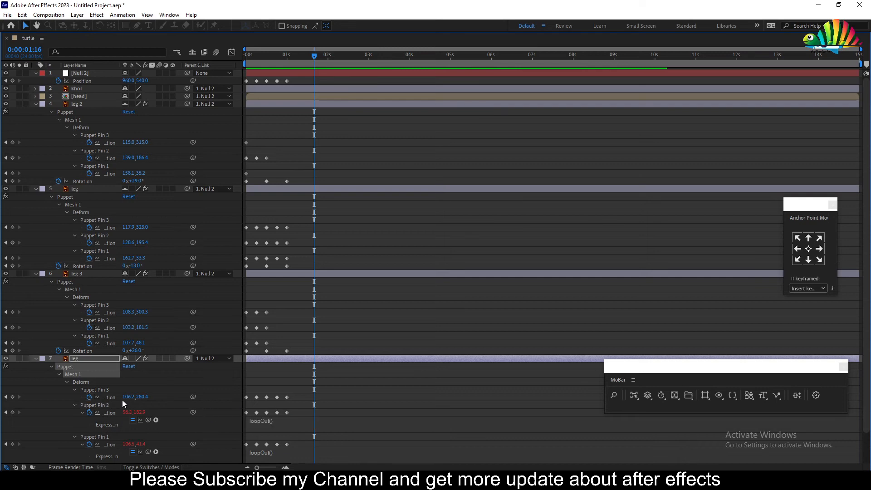
pyautogui.keyDown('alt'); pyautogui.click(90, 397); pyautogui.keyUp('alt')
pyautogui.hotkey('ctrl', 'v')
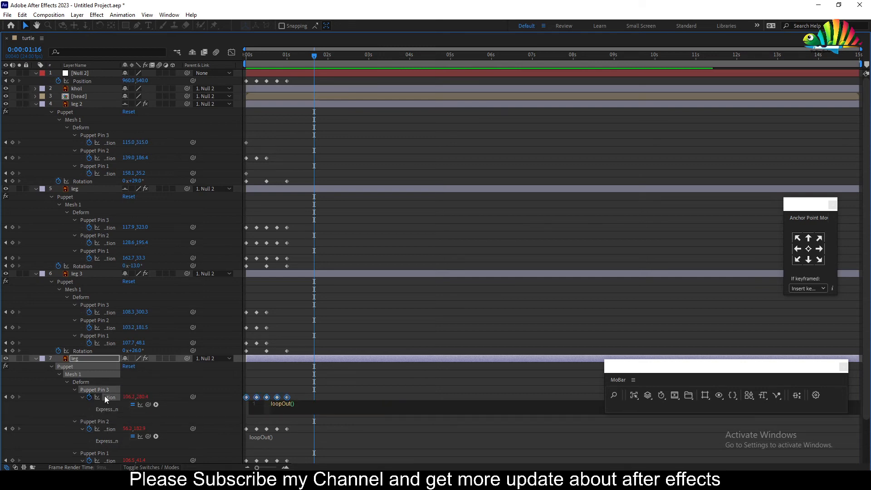
pyautogui.click(165, 385)
pyautogui.click(295, 349)
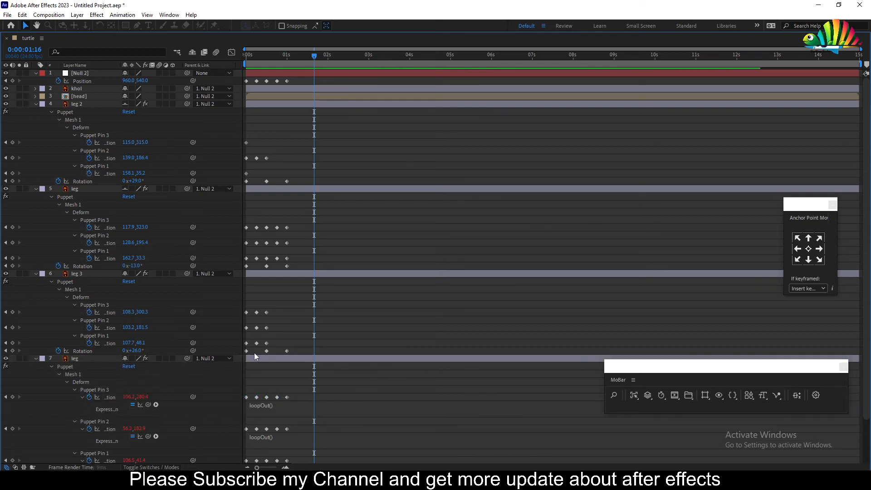
# Step: Add a loopOut() expression to the Position of Puppet Pins 1, 2 and 3 on the leg 3 layer
pyautogui.keyDown('alt'); pyautogui.click(90, 344); pyautogui.keyUp('alt')
pyautogui.hotkey('ctrl', 'v')
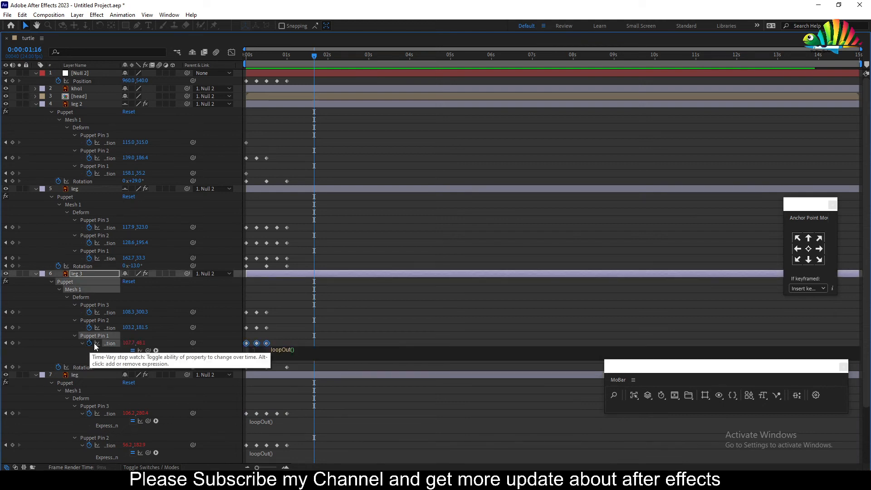
pyautogui.click(206, 335)
pyautogui.click(163, 330)
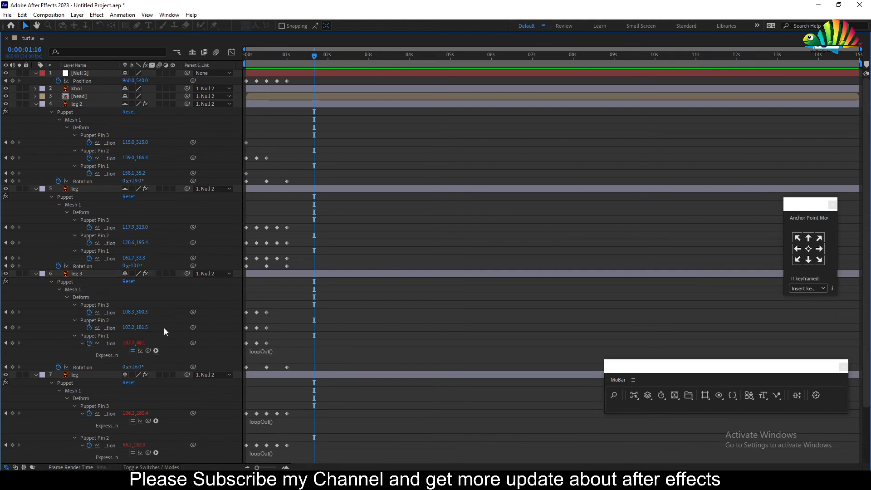
pyautogui.keyDown('alt'); pyautogui.click(89, 328); pyautogui.keyUp('alt')
pyautogui.write('loopOut()')
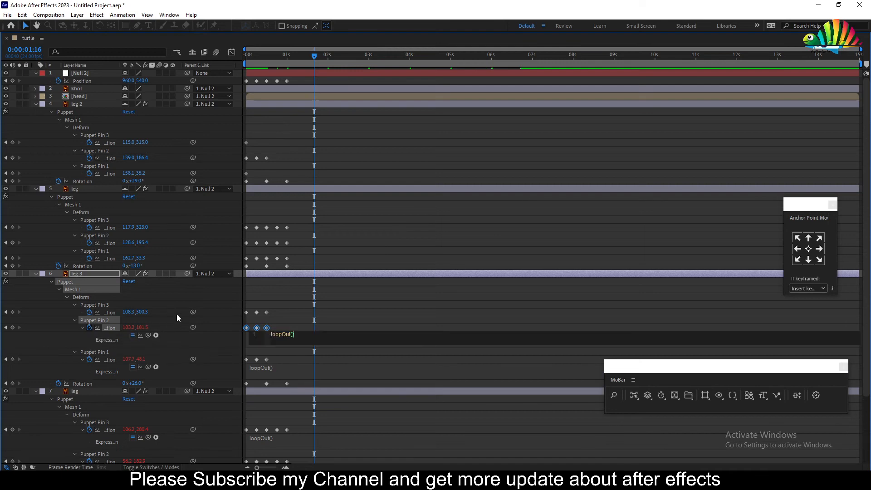
pyautogui.click(211, 313)
pyautogui.keyDown('alt'); pyautogui.click(91, 312); pyautogui.keyUp('alt')
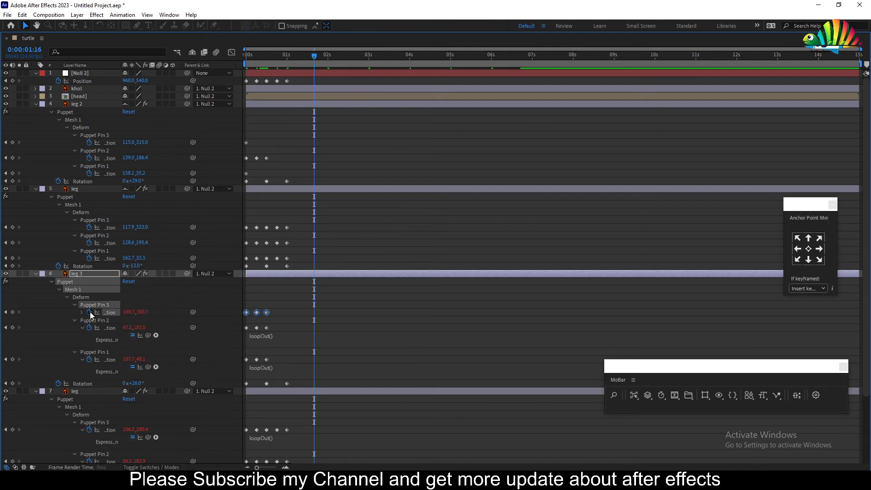
pyautogui.write('loopOut()')
pyautogui.click(169, 300)
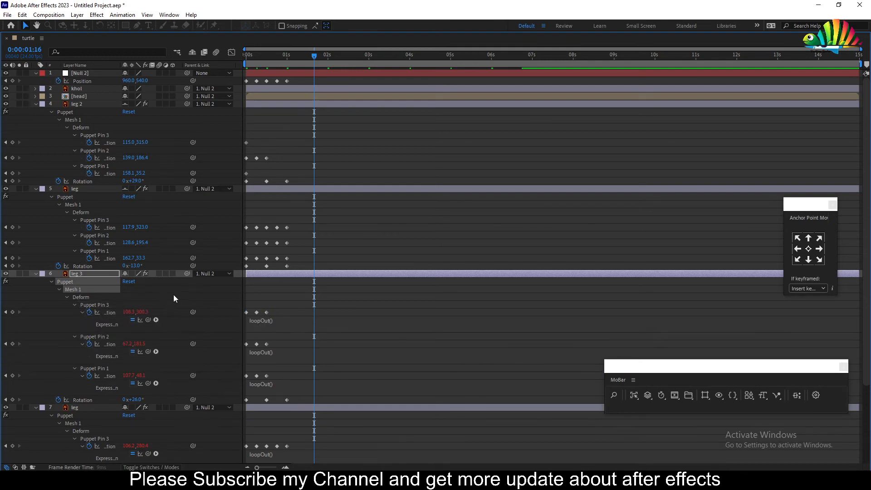
# Step: Add a loopOut() expression to the Position of Puppet Pins 1, 2 and 3 on the layer 5 leg
pyautogui.keyDown('alt'); pyautogui.click(89, 258); pyautogui.keyUp('alt')
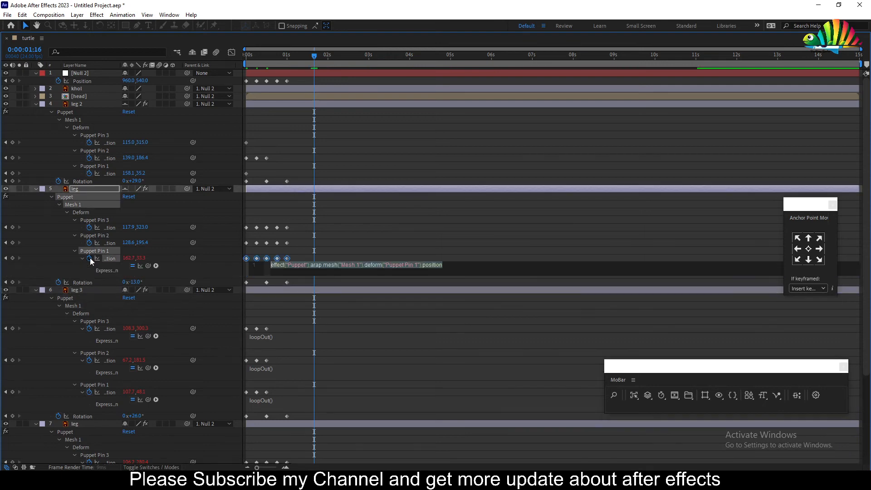
pyautogui.write('loopOut()')
pyautogui.click(172, 243)
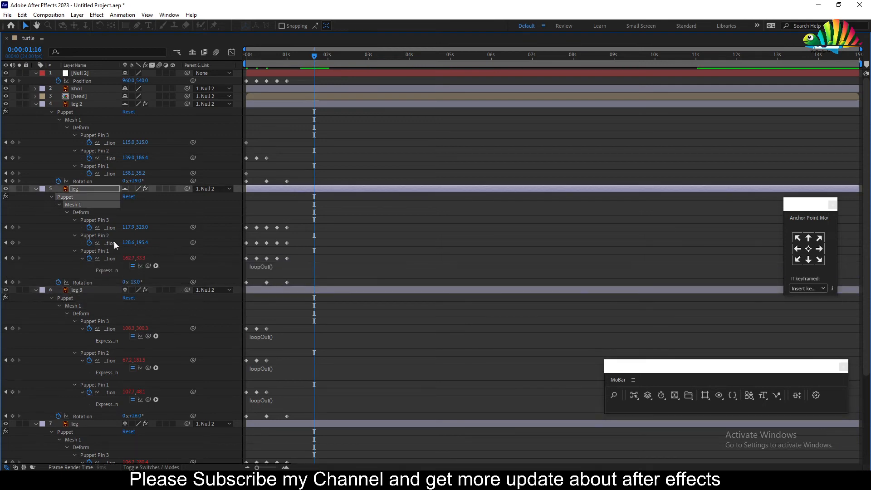
pyautogui.keyDown('alt'); pyautogui.click(89, 243); pyautogui.keyUp('alt')
pyautogui.write('loopOut()')
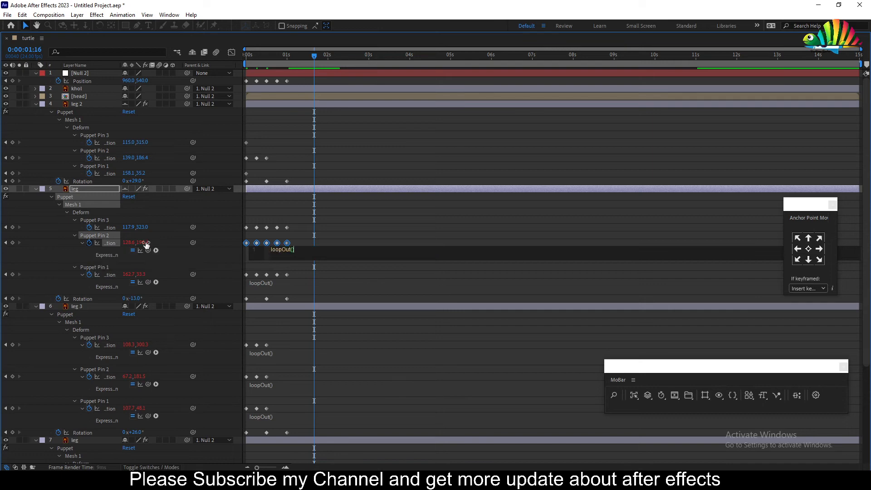
pyautogui.click(173, 231)
pyautogui.keyDown('alt'); pyautogui.click(89, 227); pyautogui.keyUp('alt')
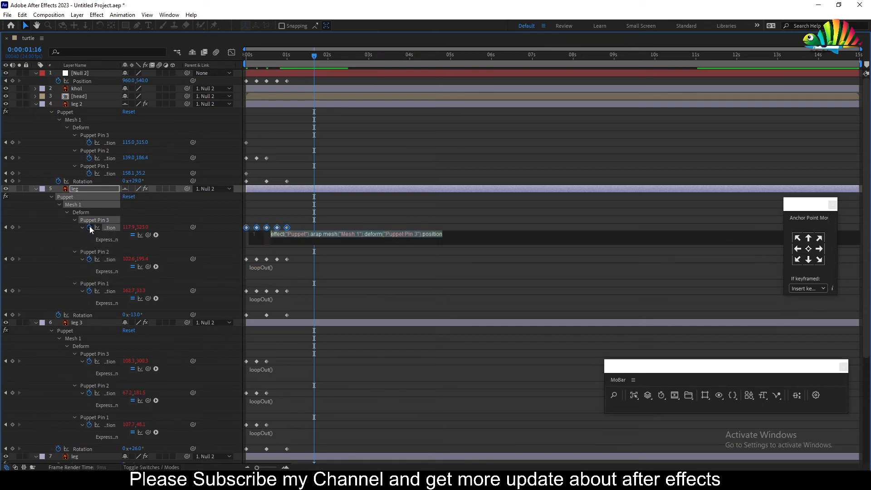
pyautogui.write('loopOut()')
pyautogui.click(167, 176)
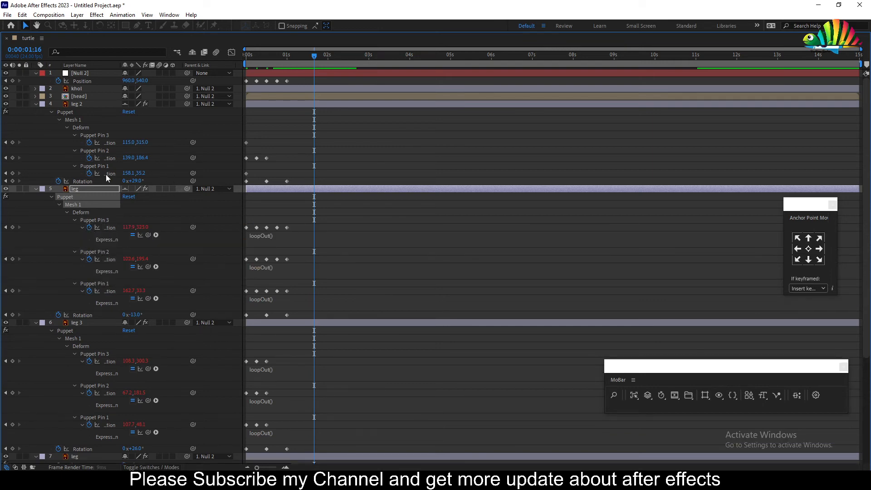
# Step: Add a loopOut() expression to the Position of Puppet Pins 1, 2 and 3 on the leg 2 layer
pyautogui.keyDown('alt'); pyautogui.click(90, 174); pyautogui.keyUp('alt')
pyautogui.write('loopOut()')
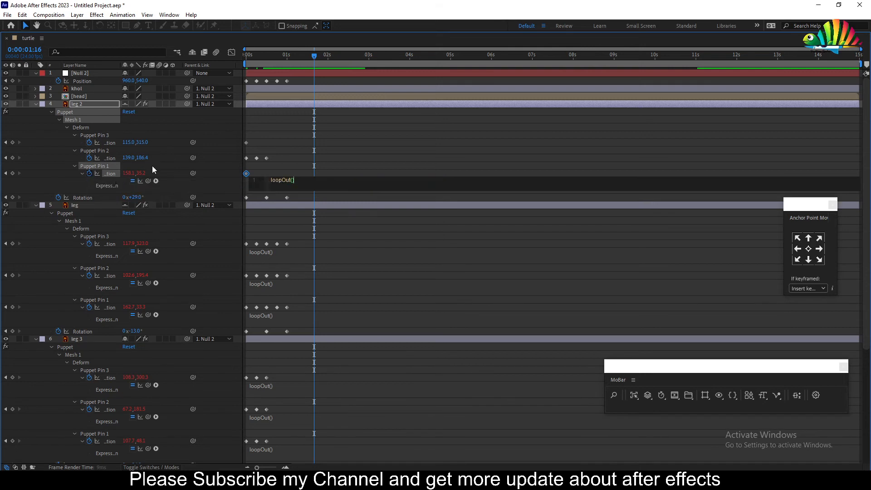
pyautogui.click(152, 159)
pyautogui.keyDown('alt'); pyautogui.click(89, 158); pyautogui.keyUp('alt')
pyautogui.write('loopOut()')
pyautogui.click(157, 141)
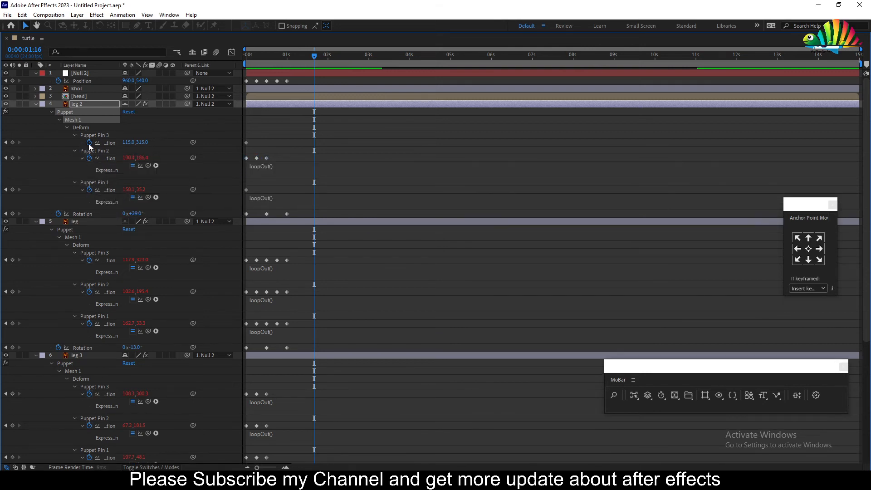
pyautogui.keyDown('alt'); pyautogui.click(90, 143); pyautogui.keyUp('alt')
pyautogui.write('loopOut()')
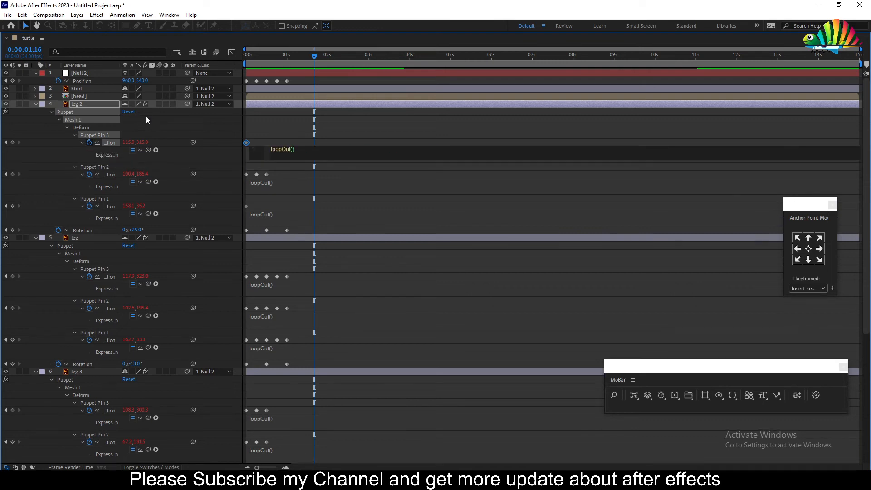
pyautogui.click(160, 126)
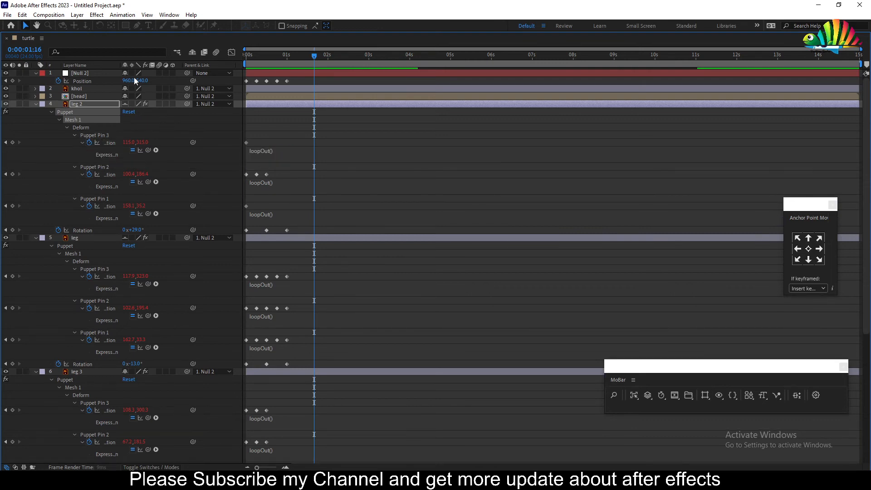
# Step: Add a loopOut() expression to Null 2's Position and restore the maximized timeline to its normal size
pyautogui.keyDown('alt'); pyautogui.click(59, 81); pyautogui.keyUp('alt')
pyautogui.write('loopOut()')
pyautogui.click(230, 89)
pyautogui.click(42, 39)
pyautogui.click(30, 39)
pyautogui.doubleClick(30, 40)
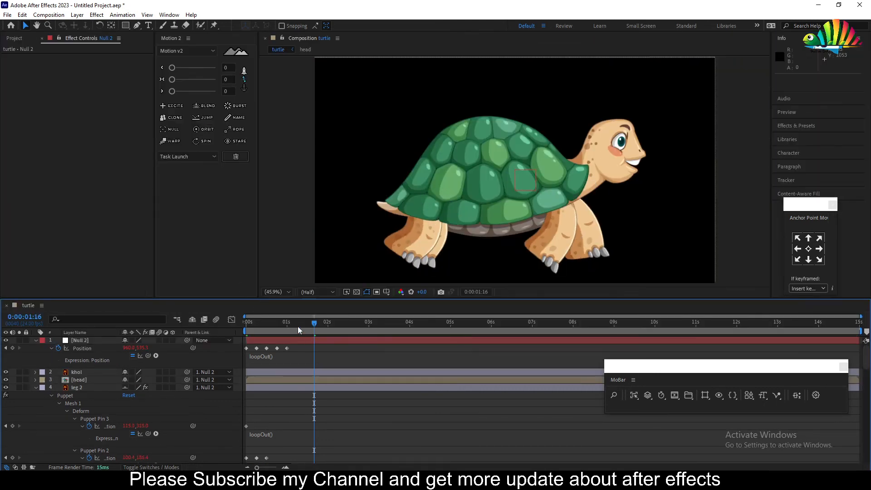
# Step: Play back the turtle's looping walk from the first frame and stop the preview
pyautogui.press('Home')
pyautogui.press('space')
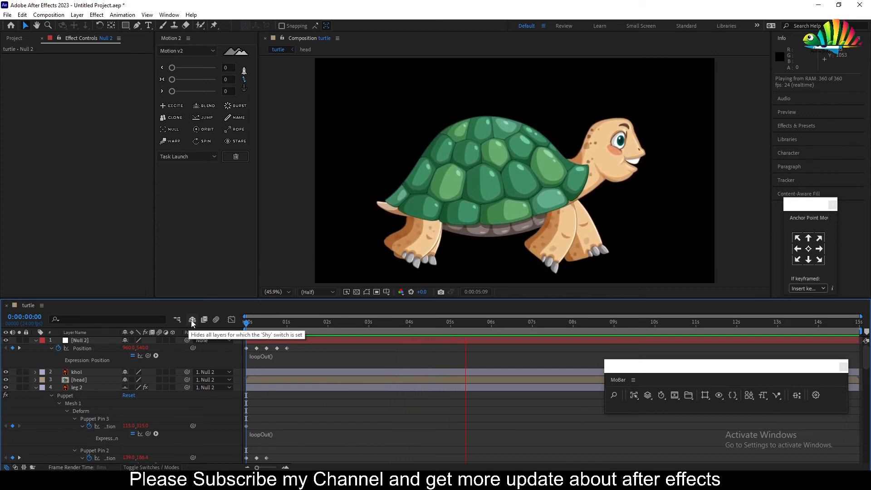
pyautogui.press('space')
# Step: Collapse the expanded properties of Null 2 and the four leg layers in the timeline
pyautogui.click(34, 340)
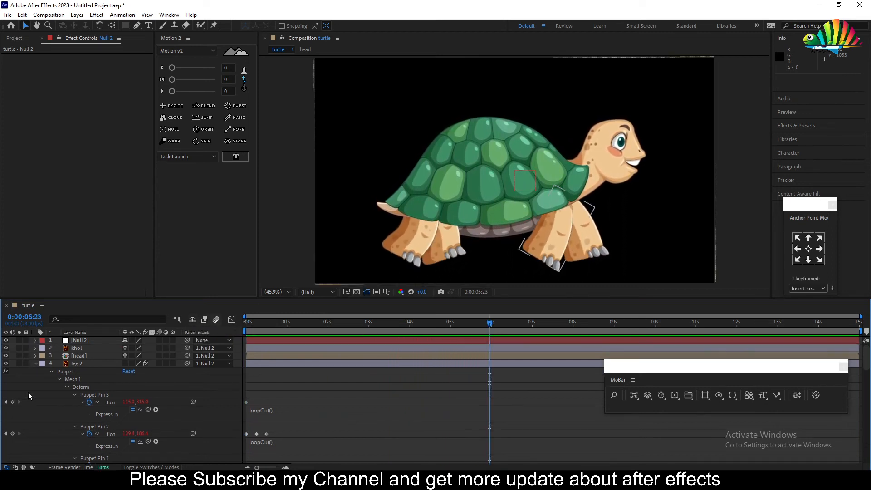
pyautogui.click(36, 363)
pyautogui.click(36, 372)
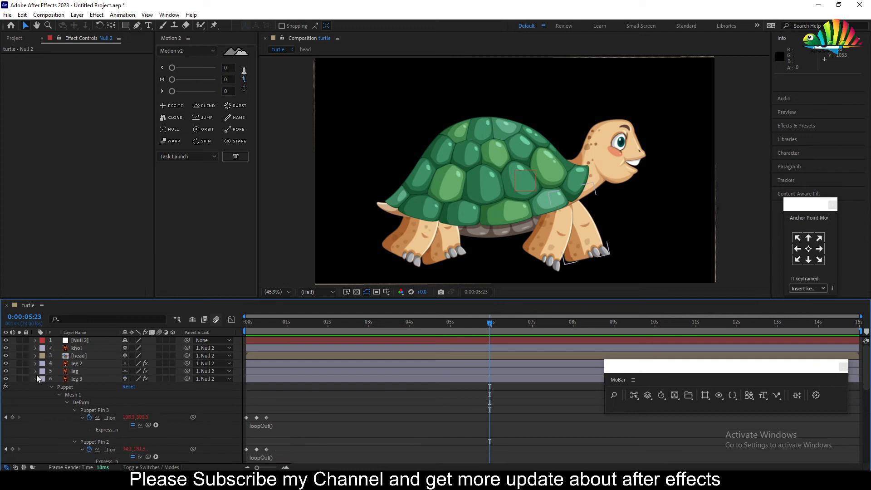
pyautogui.click(36, 380)
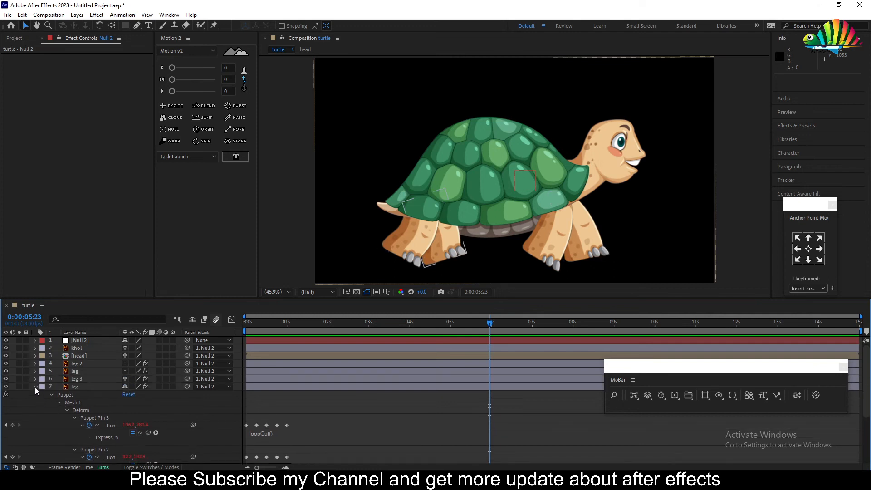
pyautogui.click(36, 388)
# Step: Examine the layer 7 leg's Rotation expression and its puppet pin keyframes
pyautogui.click(71, 387)
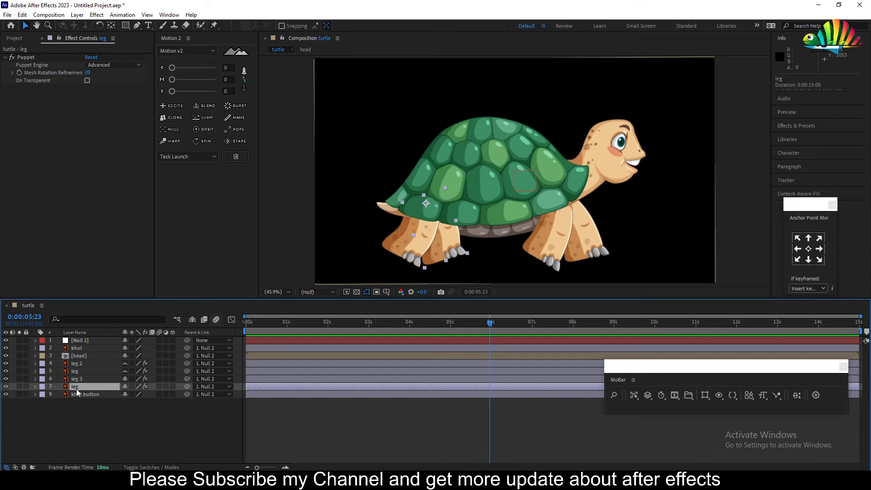
pyautogui.press('u')
pyautogui.scroll(-1, 290, 419)
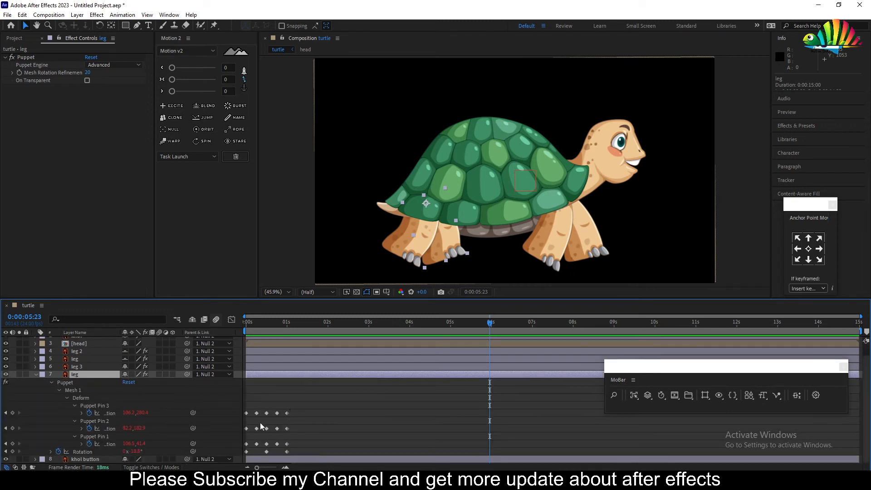
pyautogui.click(52, 383)
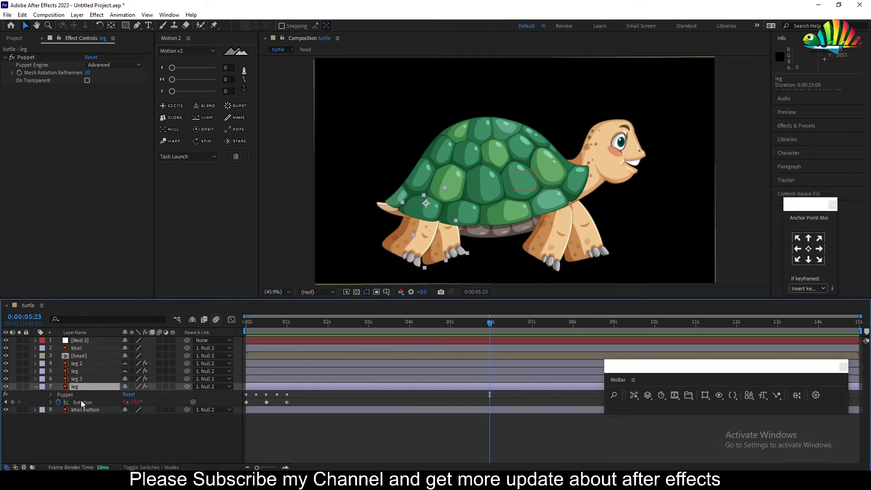
pyautogui.click(148, 448)
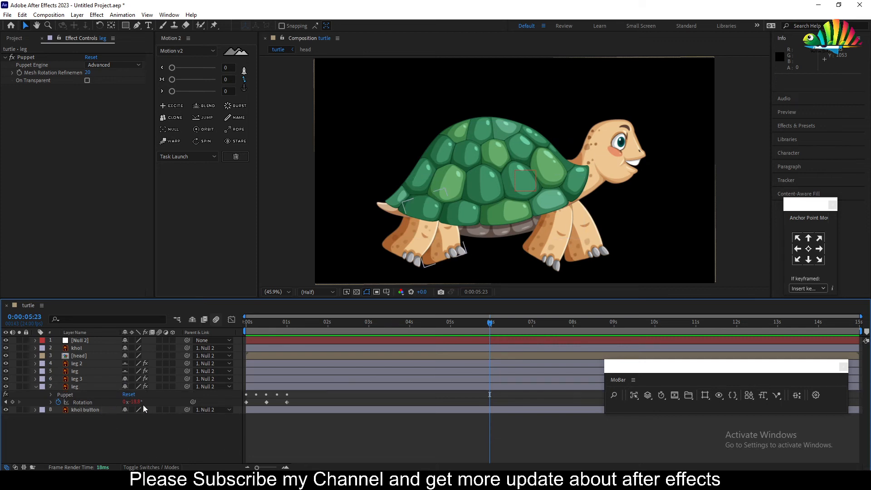
pyautogui.click(51, 403)
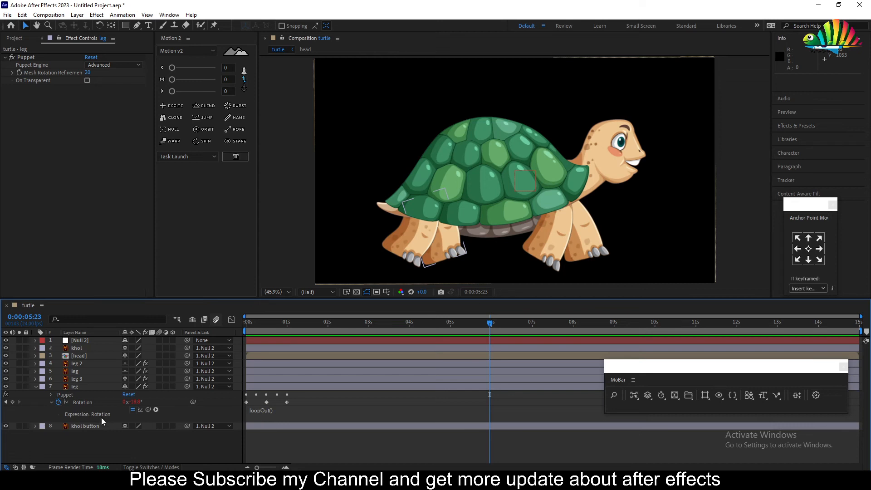
pyautogui.click(50, 394)
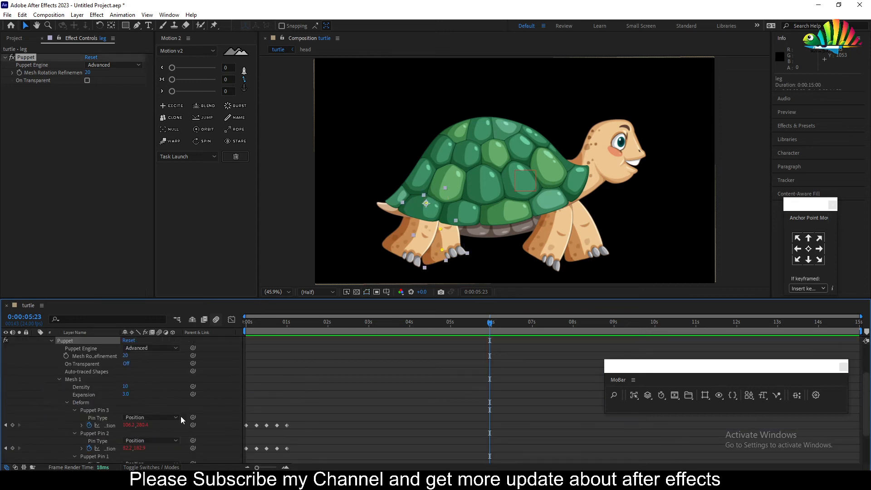
pyautogui.scroll(-3, 319, 421)
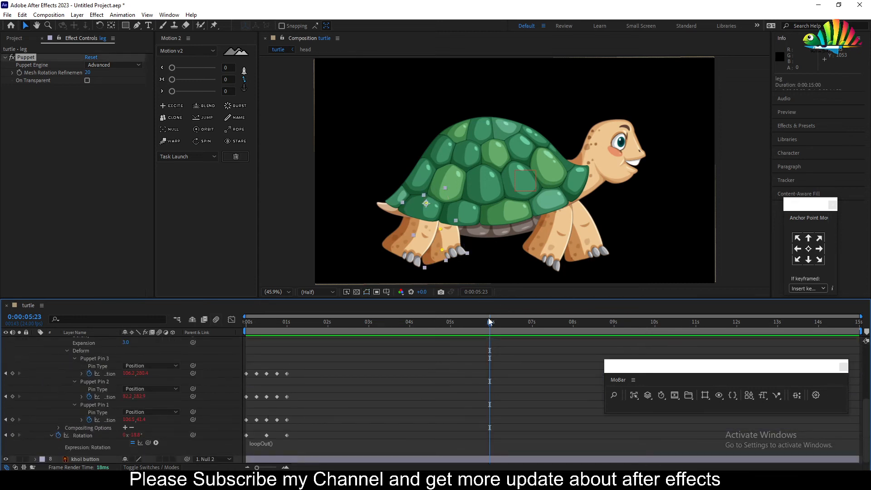
# Step: Play back the walk from the first frame, stop it, and move the current time to 0:00:00:11
pyautogui.moveTo(270, 324); pyautogui.dragTo(212, 325)
pyautogui.press('space')
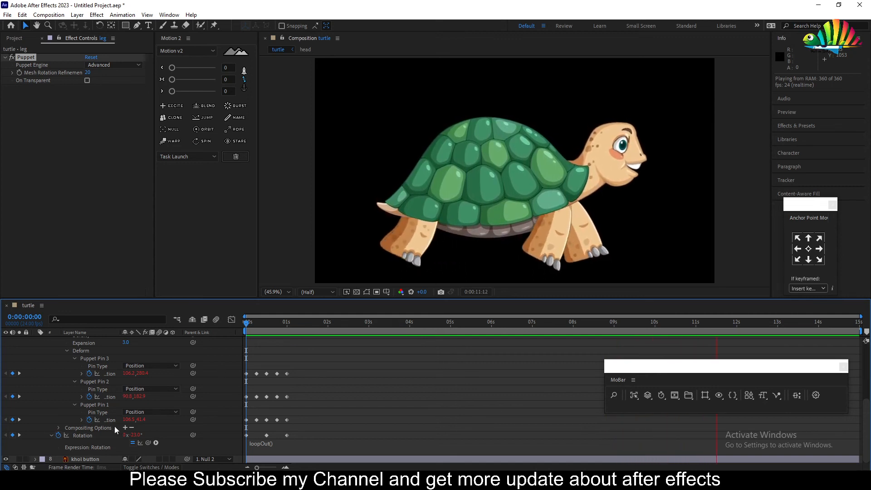
pyautogui.press('space')
pyautogui.click(265, 326)
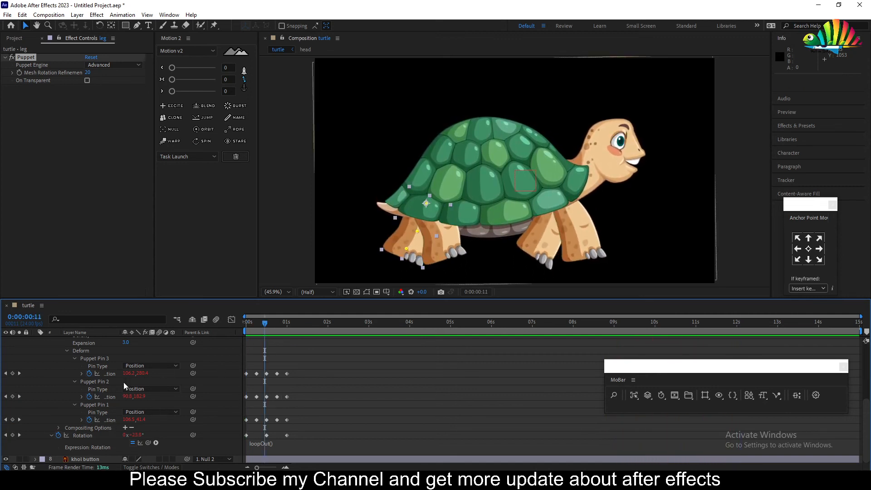
# Step: Add a loopOut() expression to the Puppet Pin 3 position of the layer 7 leg
pyautogui.scroll(5, 109, 418)
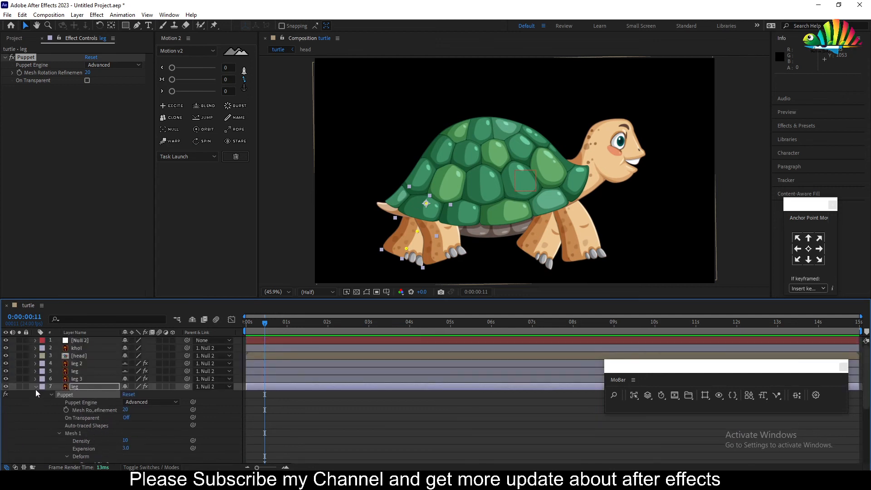
pyautogui.click(36, 387)
pyautogui.click(97, 418)
pyautogui.click(73, 386)
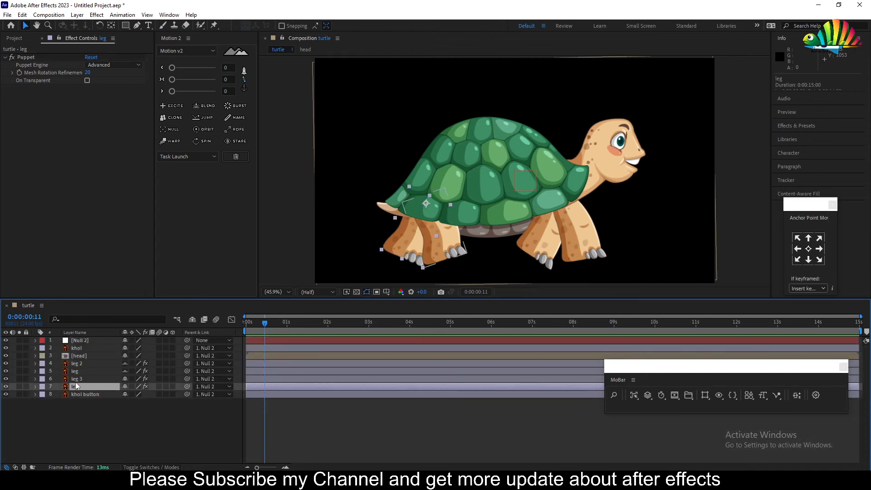
pyautogui.click(35, 386)
pyautogui.scroll(-2, 166, 418)
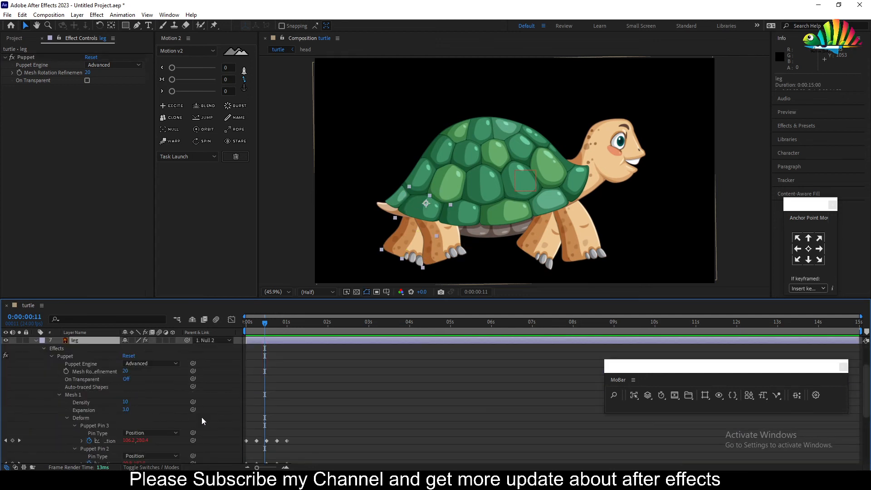
pyautogui.click(104, 425)
pyautogui.scroll(-2, 154, 441)
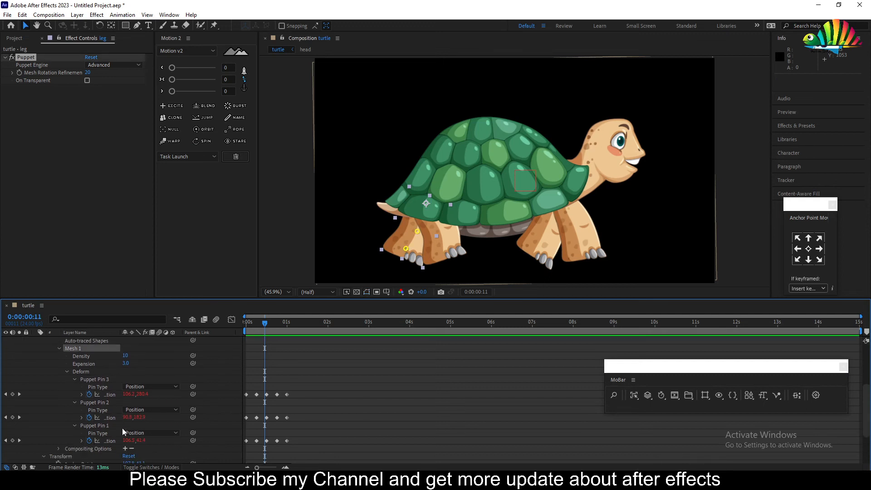
pyautogui.scroll(-3, 154, 402)
pyautogui.scroll(2, 109, 398)
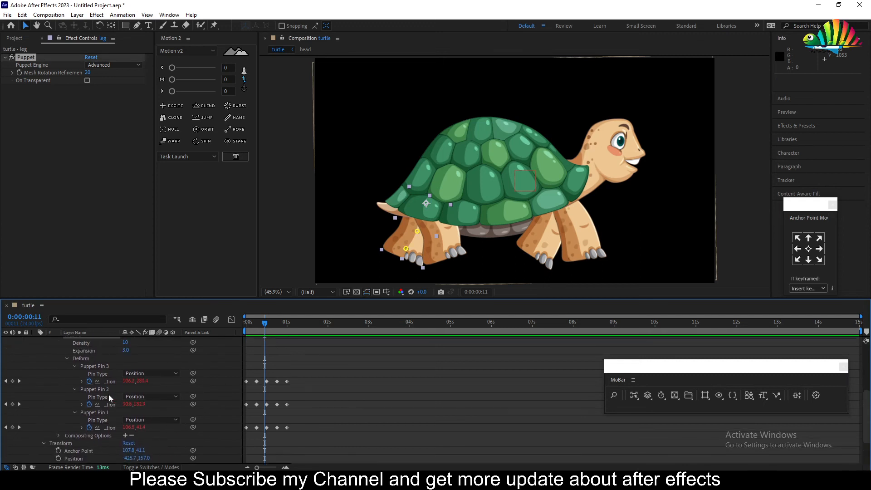
pyautogui.keyDown('alt'); pyautogui.click(90, 381); pyautogui.keyUp('alt')
pyautogui.write('loopOut()')
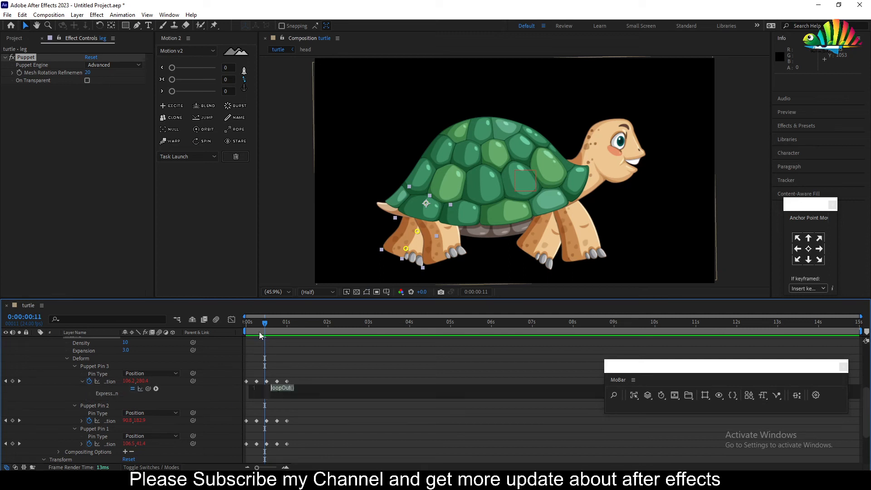
pyautogui.click(223, 423)
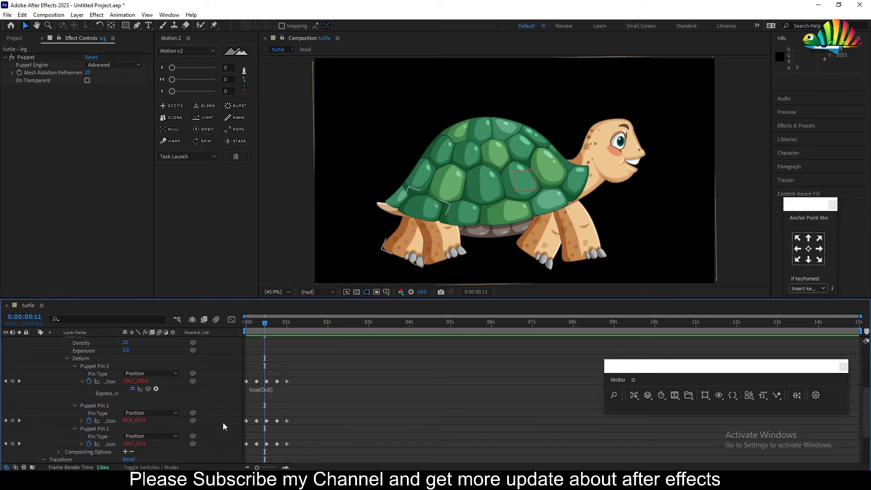
# Step: Add loopOut() expressions to the Puppet Pin 2 and Puppet Pin 1 positions of the layer 7 leg
pyautogui.keyDown('alt'); pyautogui.click(90, 421); pyautogui.keyUp('alt')
pyautogui.write('loopOut()')
pyautogui.click(306, 424)
pyautogui.scroll(-2, 305, 424)
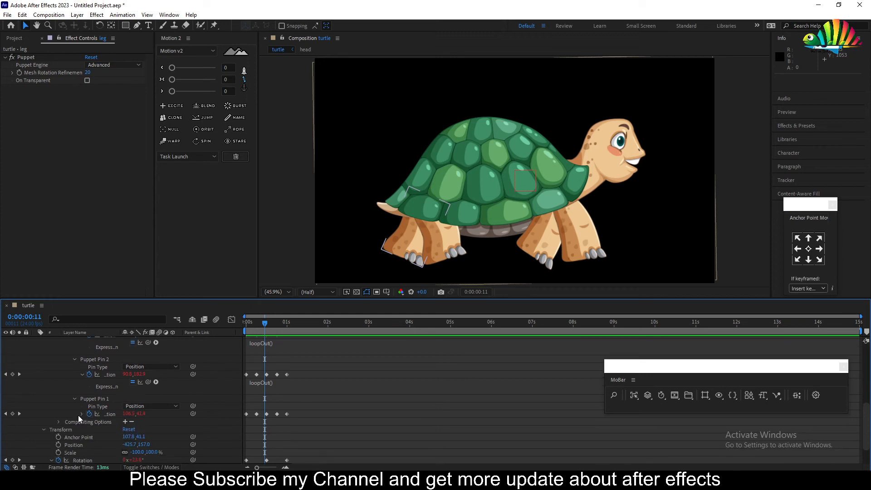
pyautogui.keyDown('alt'); pyautogui.click(90, 414); pyautogui.keyUp('alt')
pyautogui.write('loopOut()')
pyautogui.click(198, 414)
pyautogui.scroll(-2, 219, 427)
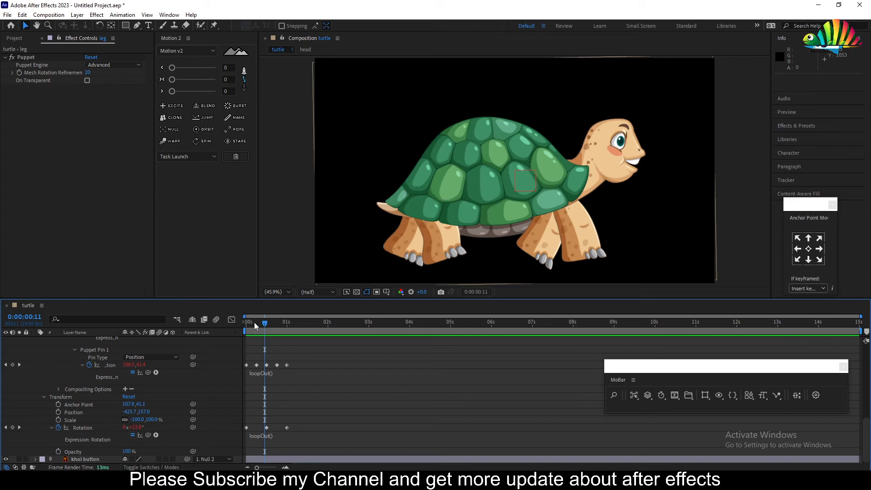
# Step: Play back the walk from the first frame, stop it, and collapse the layer 7 leg's properties
pyautogui.moveTo(263, 326); pyautogui.dragTo(209, 328)
pyautogui.press('space')
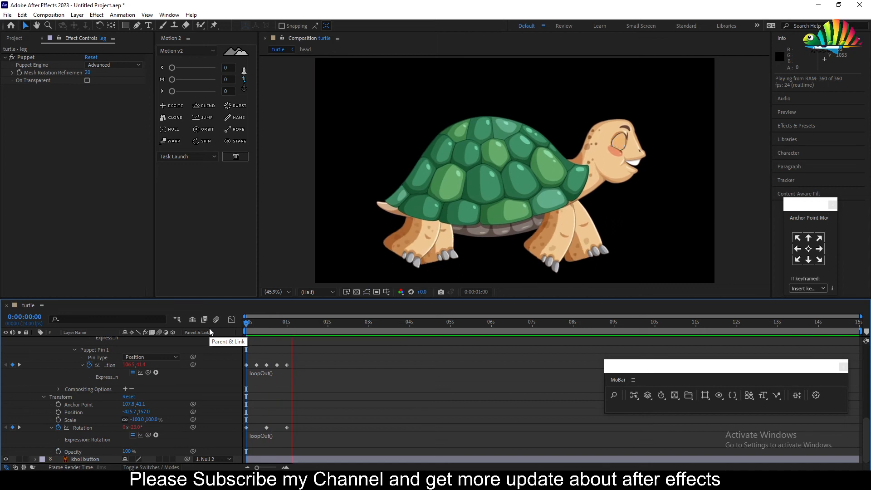
pyautogui.press('space')
pyautogui.scroll(3, 168, 405)
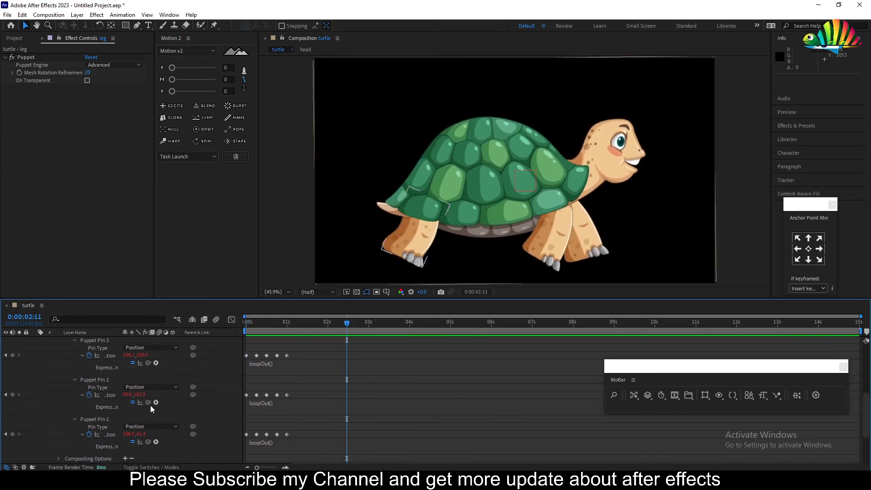
pyautogui.scroll(5, 68, 395)
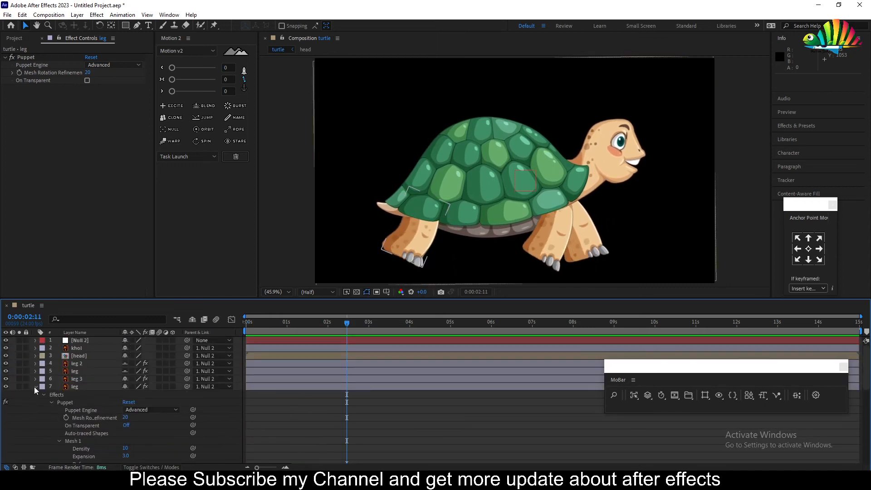
pyautogui.click(35, 387)
# Step: Hide the layer 7 leg temporarily, play back the walk without it, and show the layer again
pyautogui.click(28, 379)
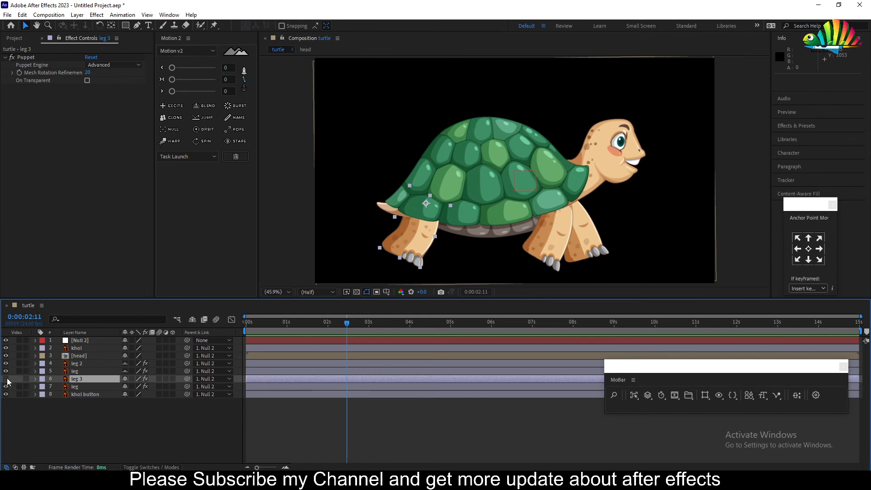
pyautogui.click(81, 387)
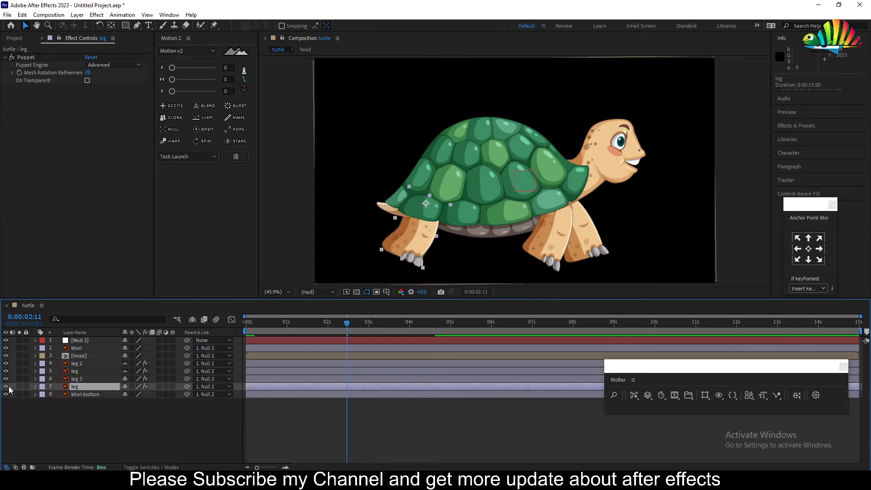
pyautogui.click(5, 387)
pyautogui.press('space')
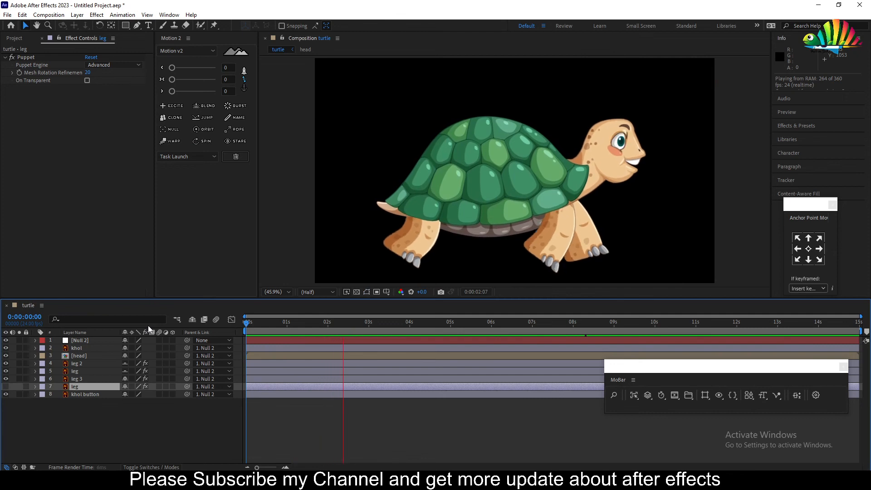
pyautogui.press('space')
pyautogui.click(54, 380)
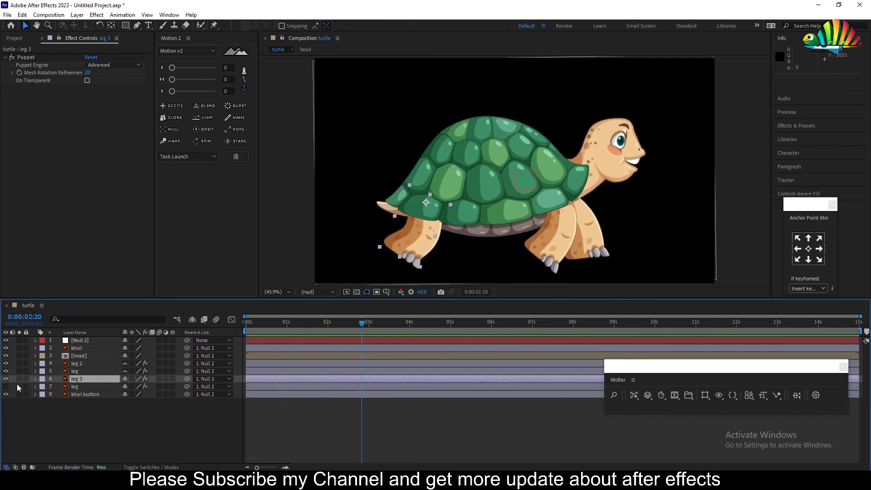
pyautogui.click(5, 386)
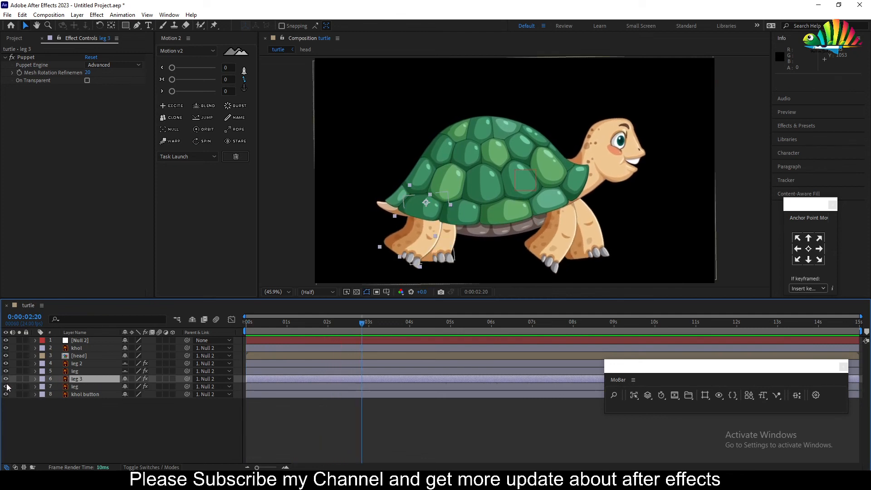
# Step: Play back the walk with all legs visible, then toggle the layer 7 leg's visibility to compare the hind legs
pyautogui.press('space')
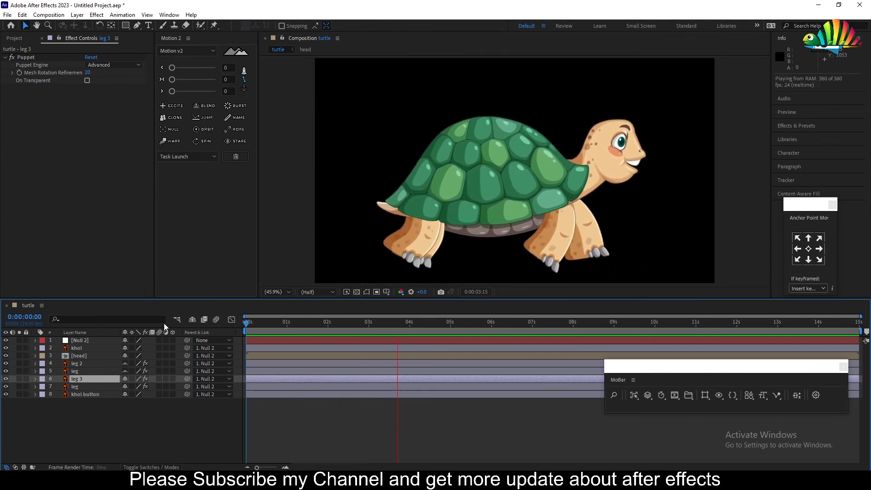
pyautogui.press('space')
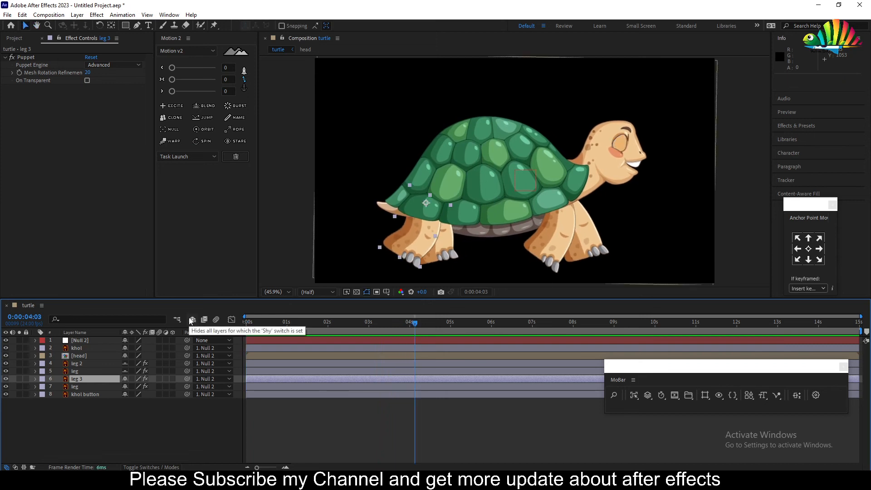
pyautogui.click(7, 387)
pyautogui.click(6, 386)
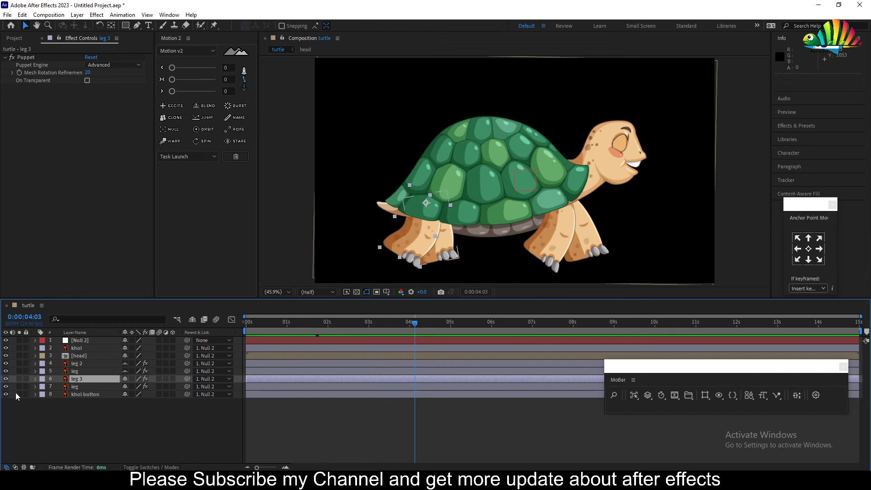
pyautogui.click(6, 388)
pyautogui.click(6, 389)
# Step: Examine the puppet pin keyframes and loop expressions of the layer 7 leg
pyautogui.click(76, 387)
pyautogui.click(35, 387)
pyautogui.scroll(-5, 181, 408)
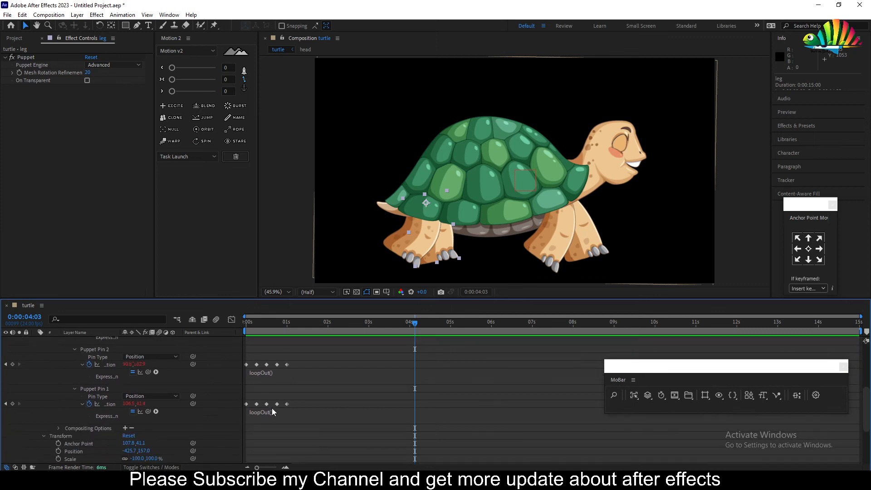
pyautogui.scroll(-3, 273, 411)
pyautogui.scroll(10, 256, 386)
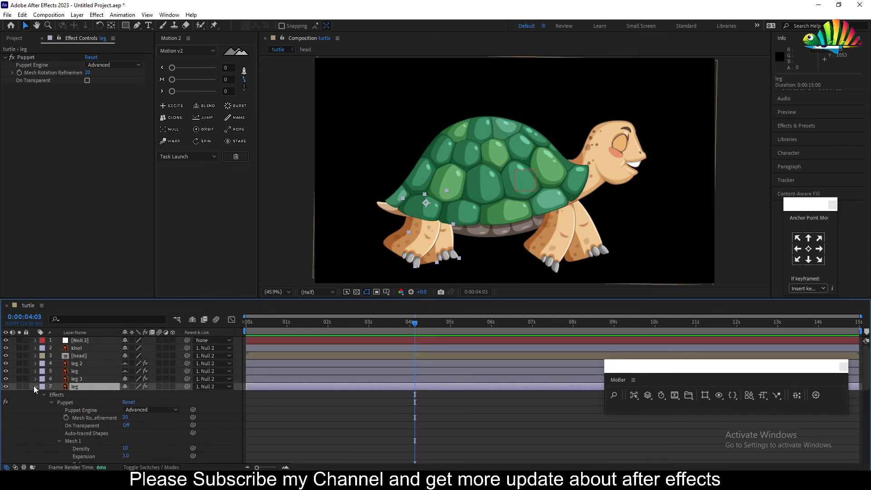
pyautogui.click(35, 386)
# Step: Add a loopOut() expression to the Rotation of the leg 3 layer and collapse its properties
pyautogui.click(76, 379)
pyautogui.click(35, 379)
pyautogui.scroll(-2, 274, 404)
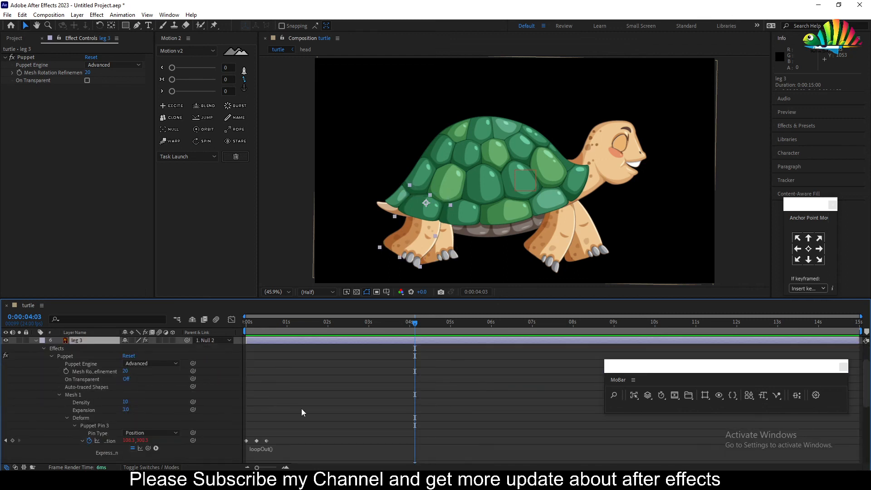
pyautogui.scroll(-3, 241, 420)
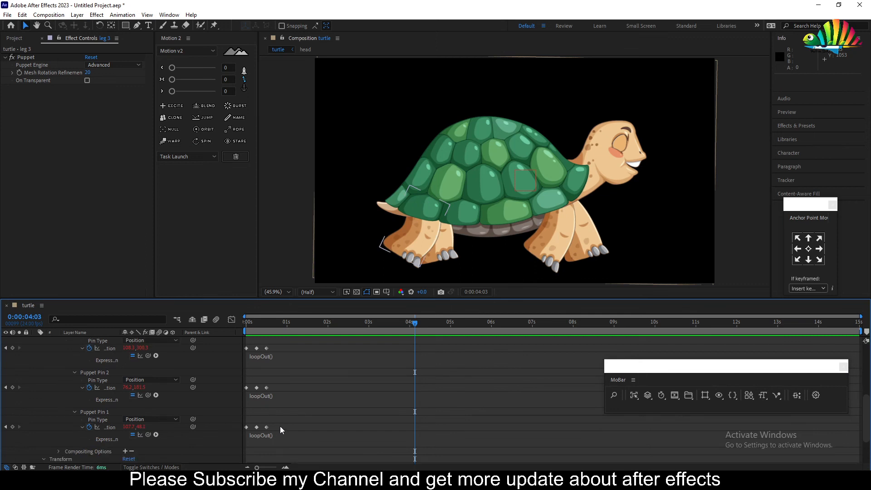
pyautogui.scroll(-3, 276, 422)
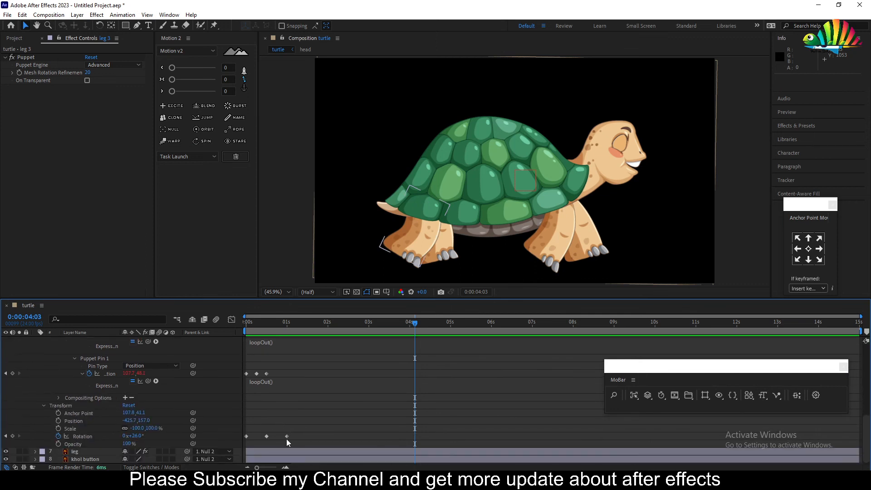
pyautogui.keyDown('alt'); pyautogui.click(59, 437); pyautogui.keyUp('alt')
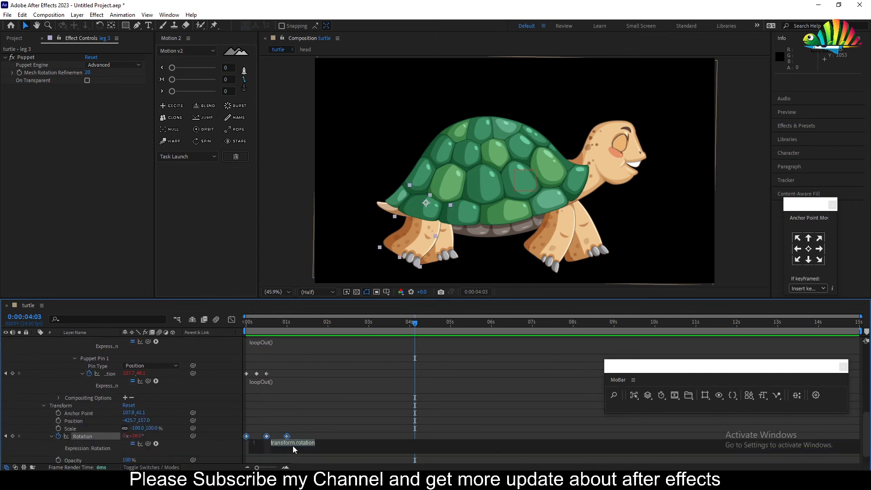
pyautogui.write('loopOut()')
pyautogui.click(287, 443)
pyautogui.scroll(5, 258, 437)
pyautogui.scroll(3, 257, 437)
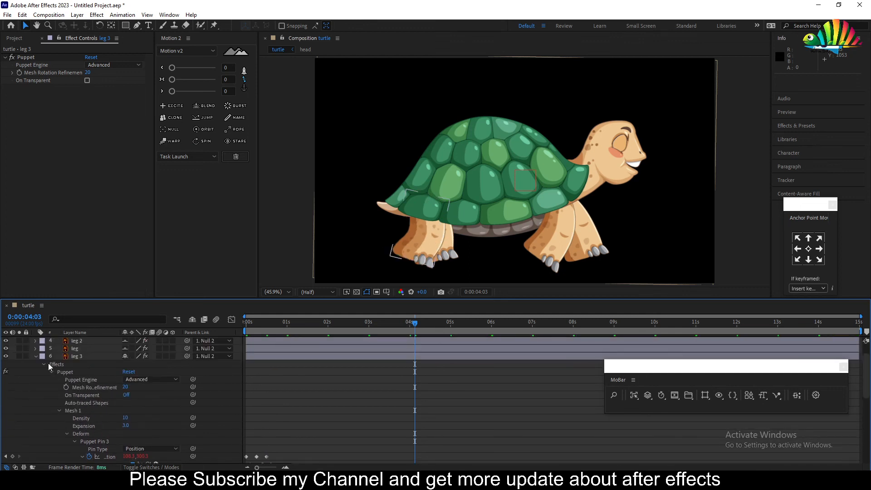
pyautogui.click(36, 358)
pyautogui.click(77, 379)
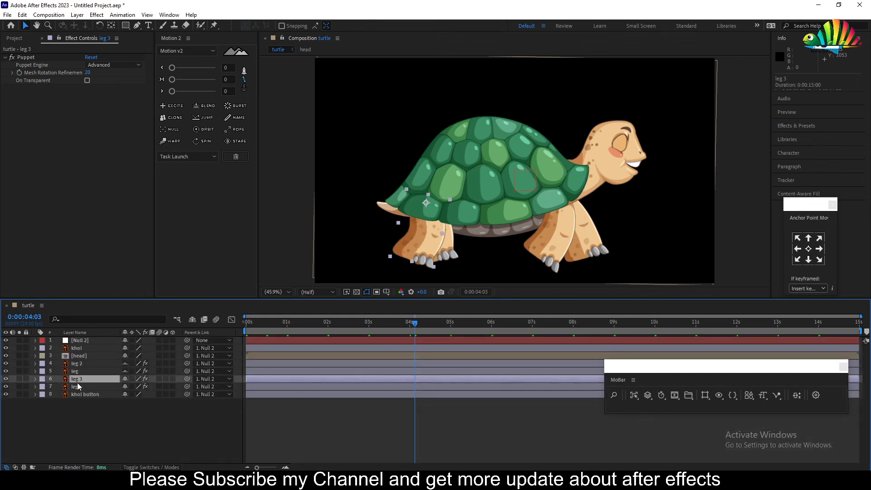
# Step: Play back the walk from the first frame to check the hind legs, and stop the preview
pyautogui.moveTo(274, 323); pyautogui.dragTo(91, 321)
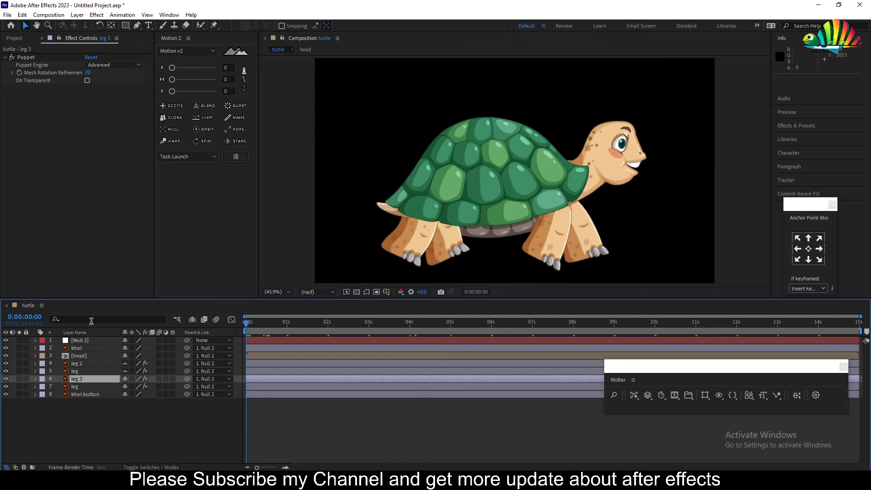
pyautogui.press('space')
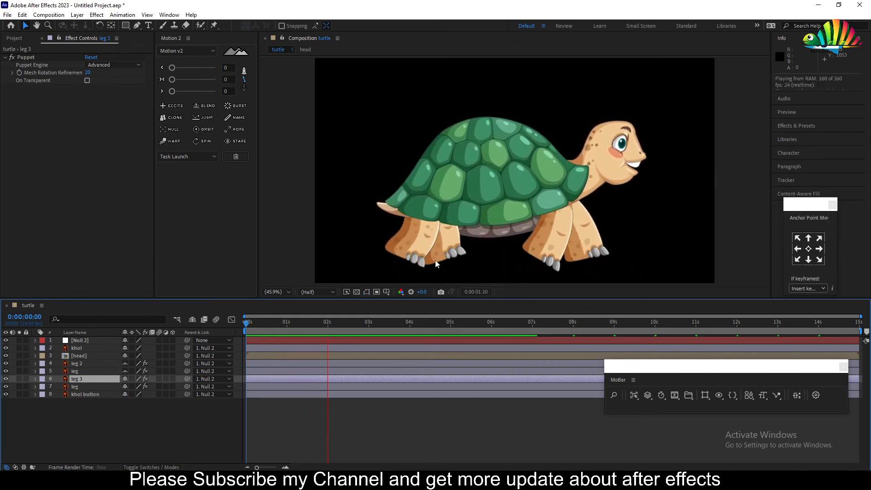
pyautogui.press('space')
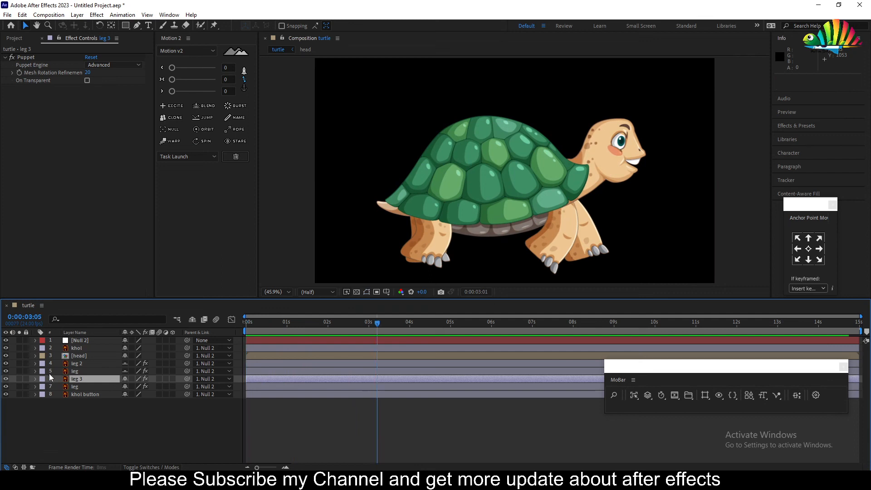
# Step: Add a loopOut() expression to the Rotation of the layer 5 leg and collapse its properties
pyautogui.click(49, 374)
pyautogui.click(35, 371)
pyautogui.scroll(-5, 294, 441)
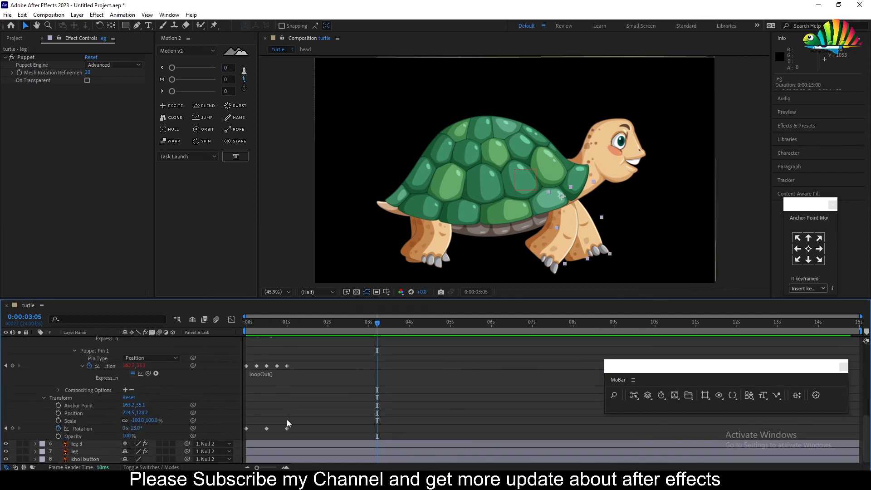
pyautogui.keyDown('alt'); pyautogui.click(57, 429); pyautogui.keyUp('alt')
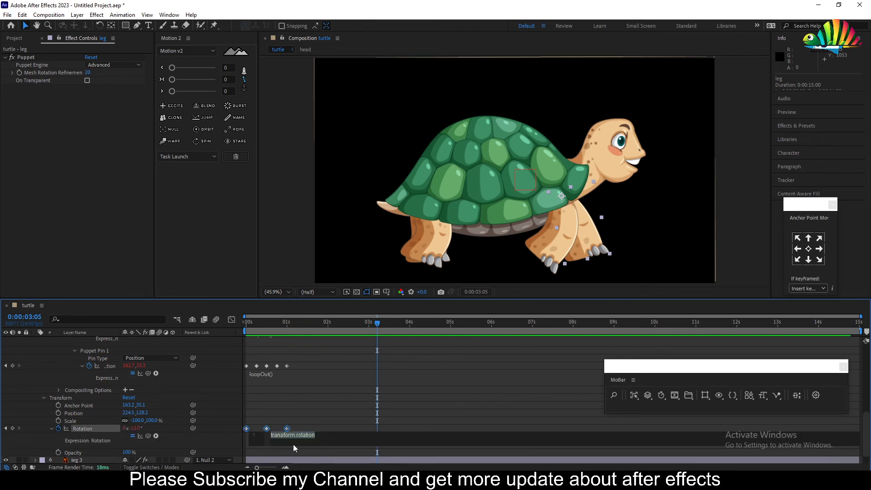
pyautogui.click(211, 434)
pyautogui.scroll(8, 44, 404)
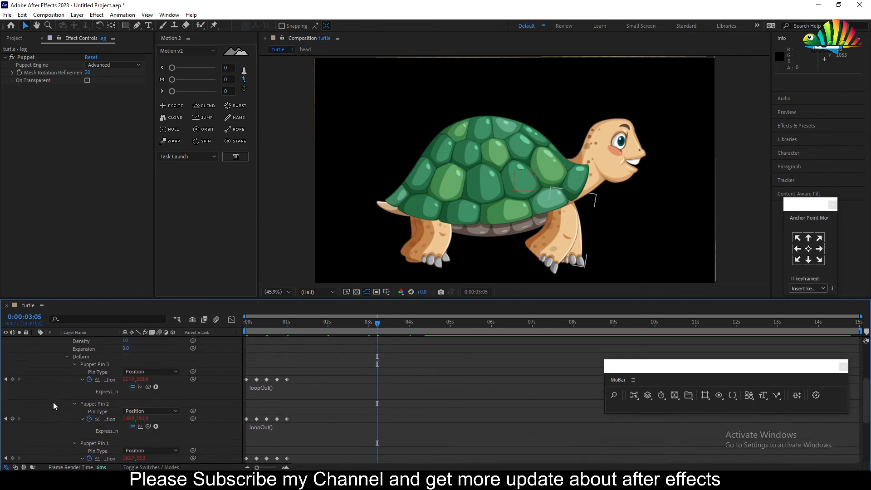
pyautogui.click(35, 371)
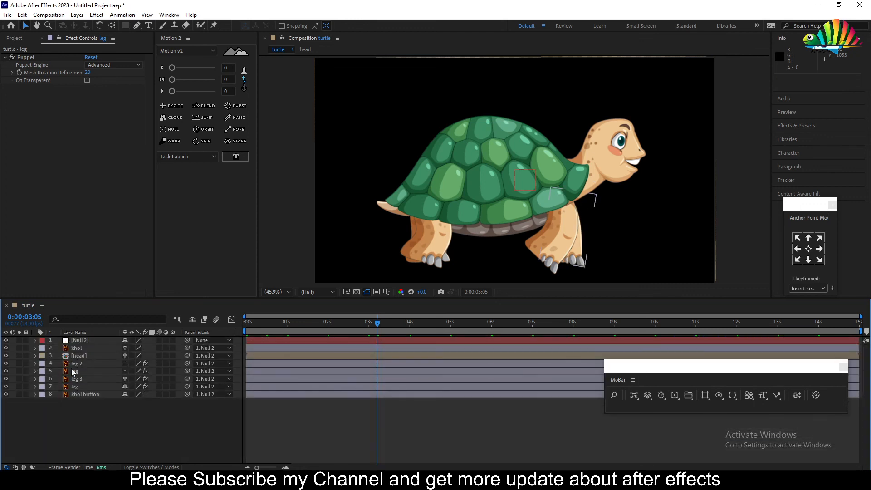
# Step: Add a loopOut() expression to the Rotation of the leg 2 layer and collapse its properties
pyautogui.click(68, 364)
pyautogui.click(35, 364)
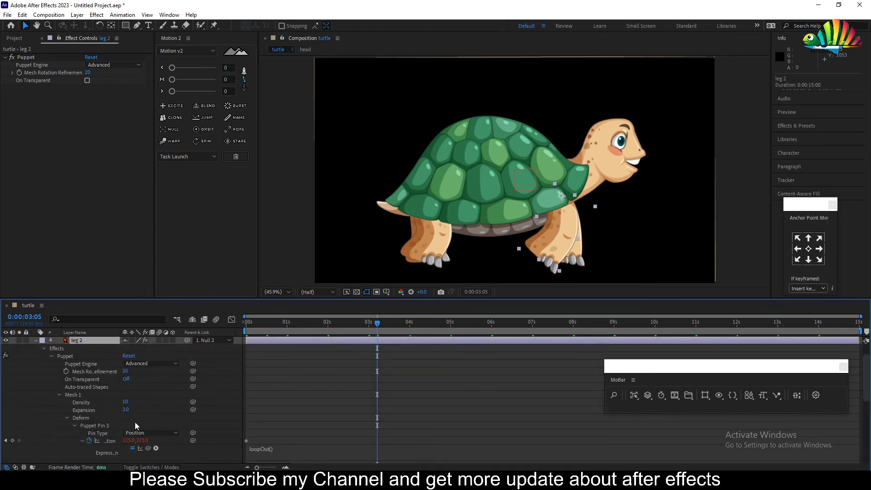
pyautogui.scroll(-4, 135, 422)
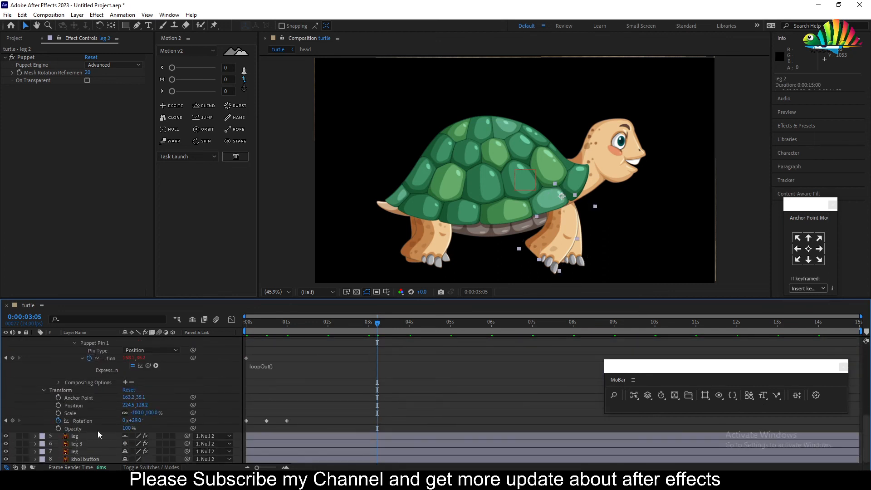
pyautogui.keyDown('alt'); pyautogui.click(59, 421); pyautogui.keyUp('alt')
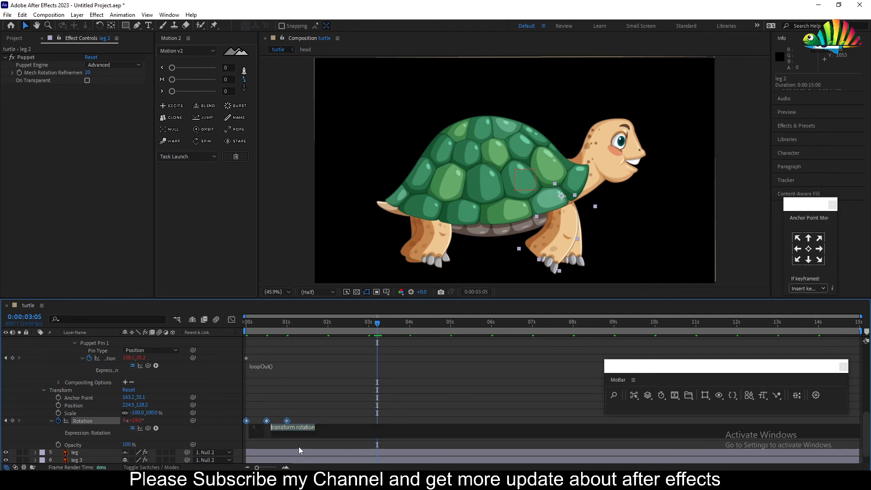
pyautogui.write('loopOut(')
pyautogui.click(221, 434)
pyautogui.scroll(5, 214, 429)
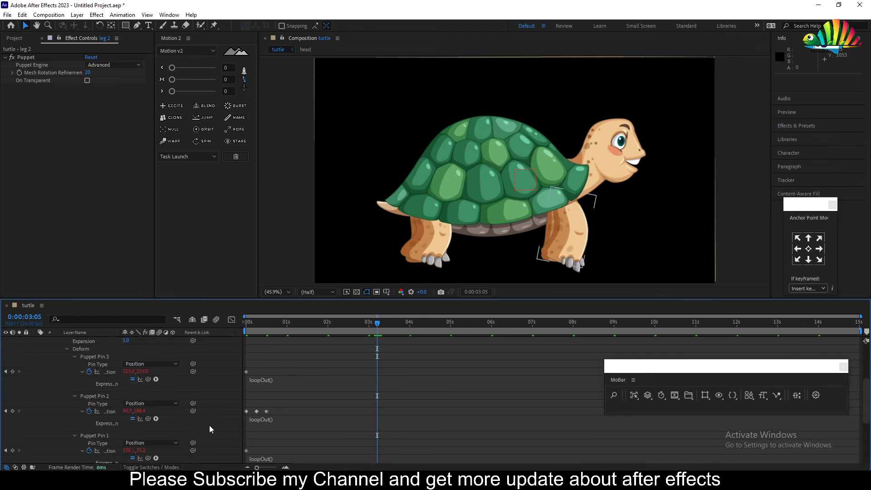
pyautogui.click(35, 364)
# Step: Play back the walk of all four legs from the first frame
pyautogui.click(247, 323)
pyautogui.press('space')
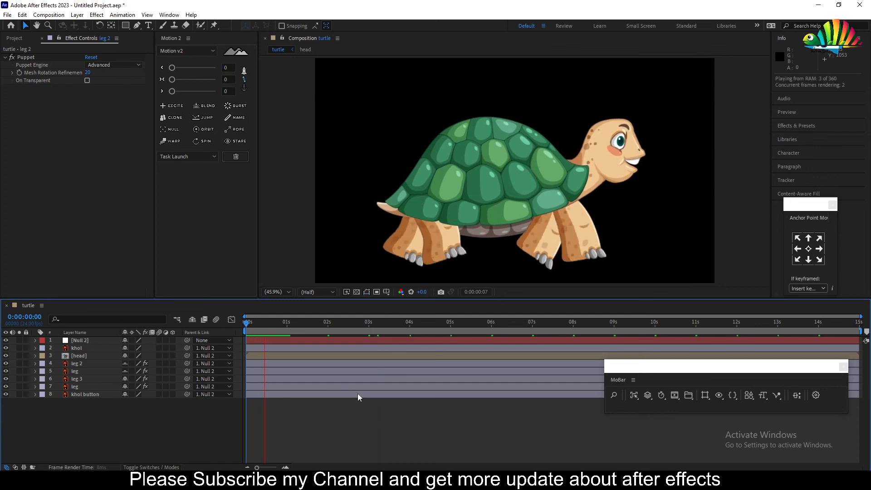